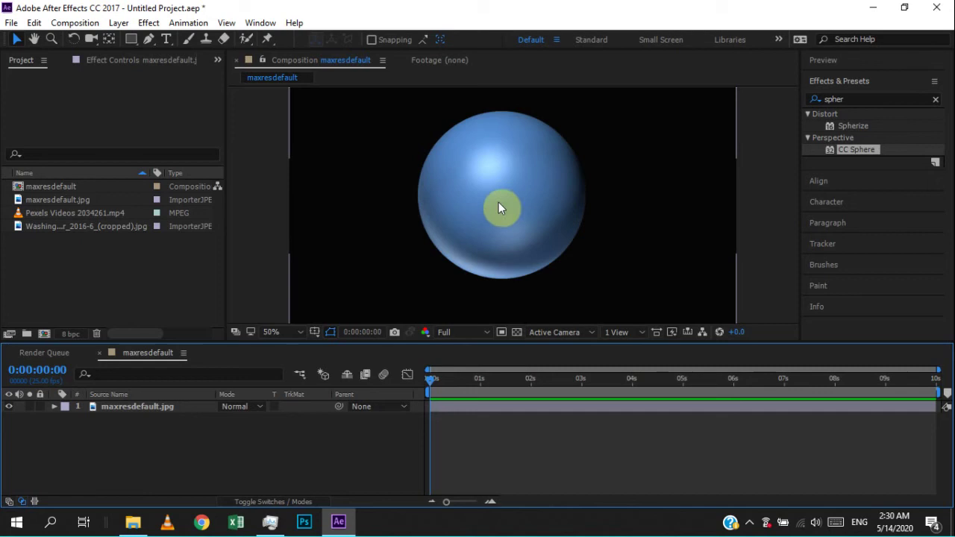
Step: Reposition the sphere image in the frame, checking it against the transparency grid
{"action": "mouse_move", "coordinate": [498, 202]}
{"action": "left_mouse_down"}
{"action": "mouse_move", "coordinate": [571, 213]}
{"action": "mouse_move", "coordinate": [512, 242]}
{"action": "left_mouse_up"}
{"action": "left_click", "coordinate": [396, 333]}
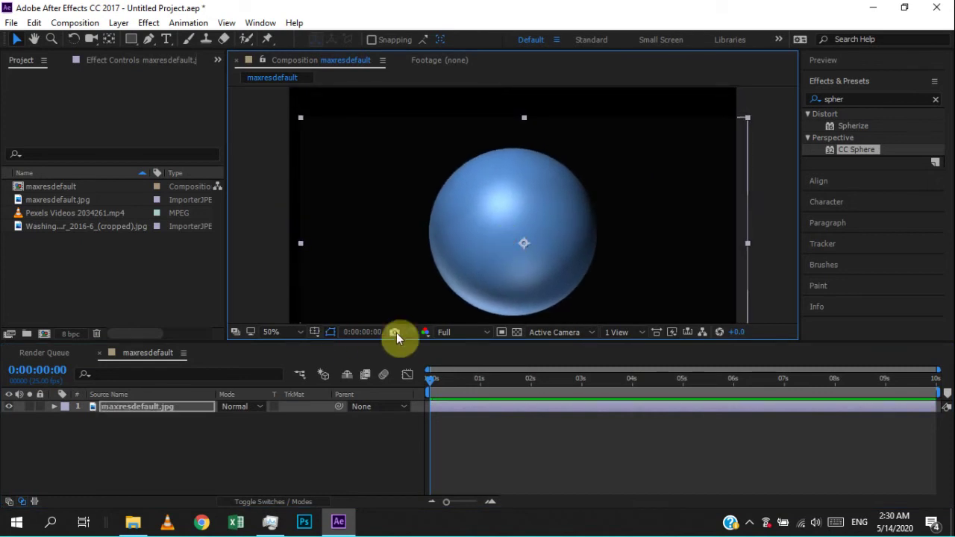
{"action": "left_click_drag", "start_coordinate": [521, 189], "coordinate": [520, 200]}
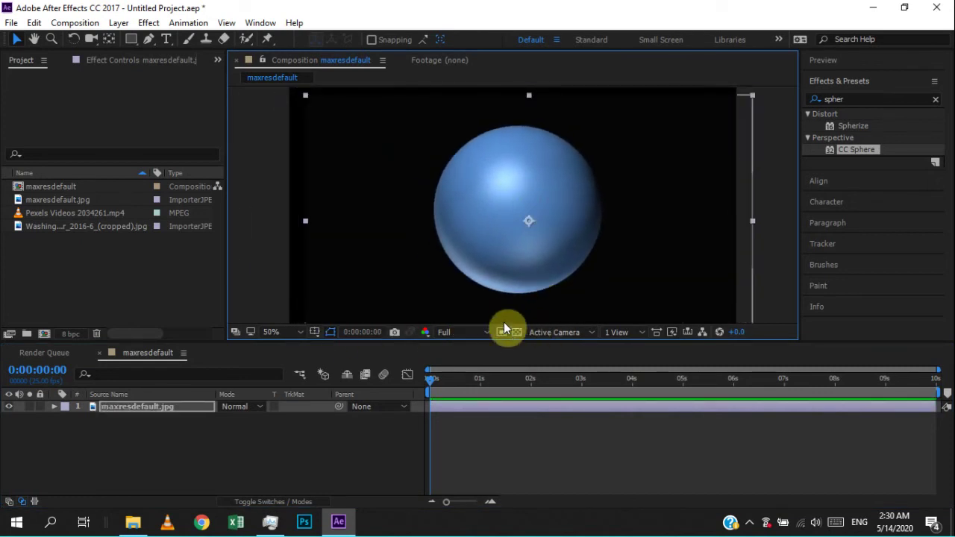
{"action": "left_click_drag", "start_coordinate": [507, 235], "coordinate": [513, 255]}
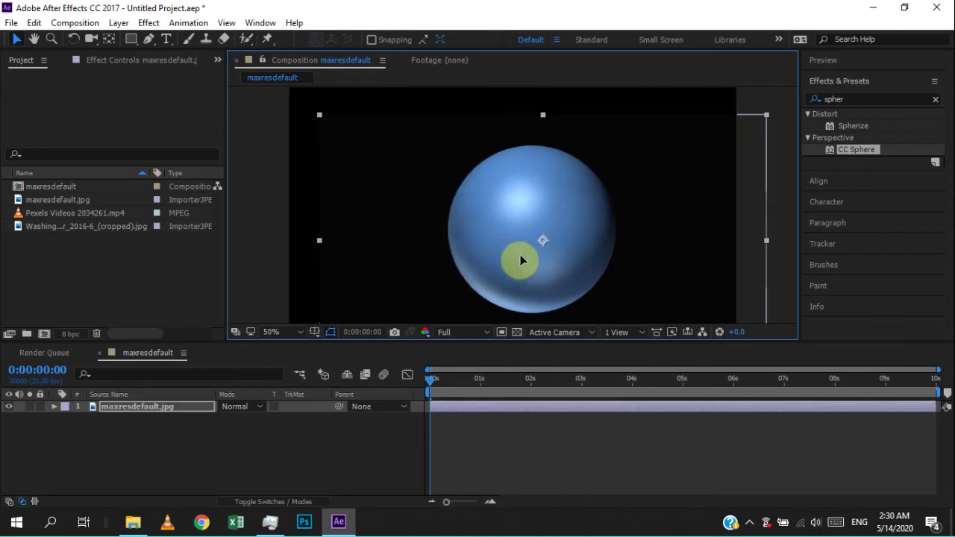
{"action": "left_click", "coordinate": [516, 333]}
{"action": "mouse_move", "coordinate": [555, 262]}
{"action": "left_mouse_down"}
{"action": "mouse_move", "coordinate": [532, 222]}
{"action": "mouse_move", "coordinate": [548, 237]}
{"action": "left_mouse_up"}
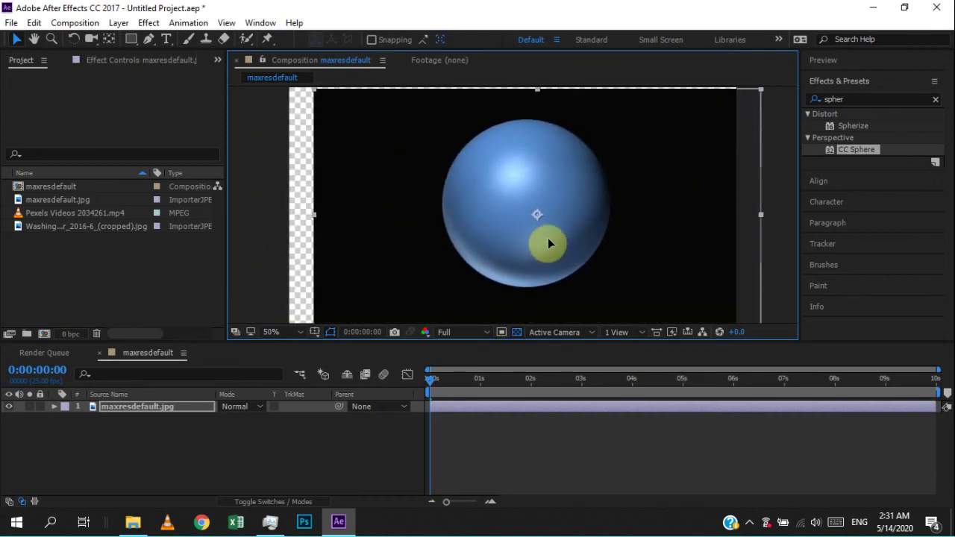
{"action": "left_click_drag", "start_coordinate": [513, 174], "coordinate": [568, 206]}
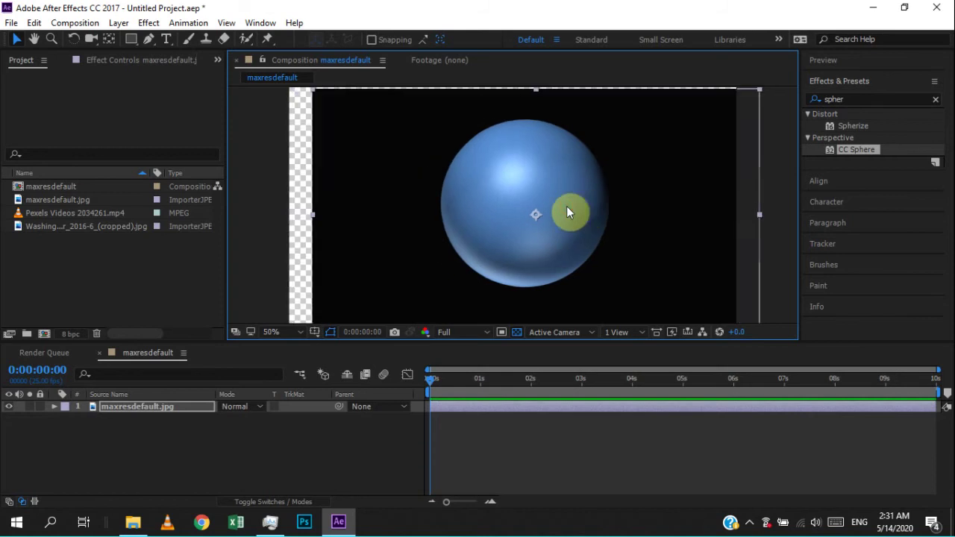
{"action": "left_click", "coordinate": [517, 333]}
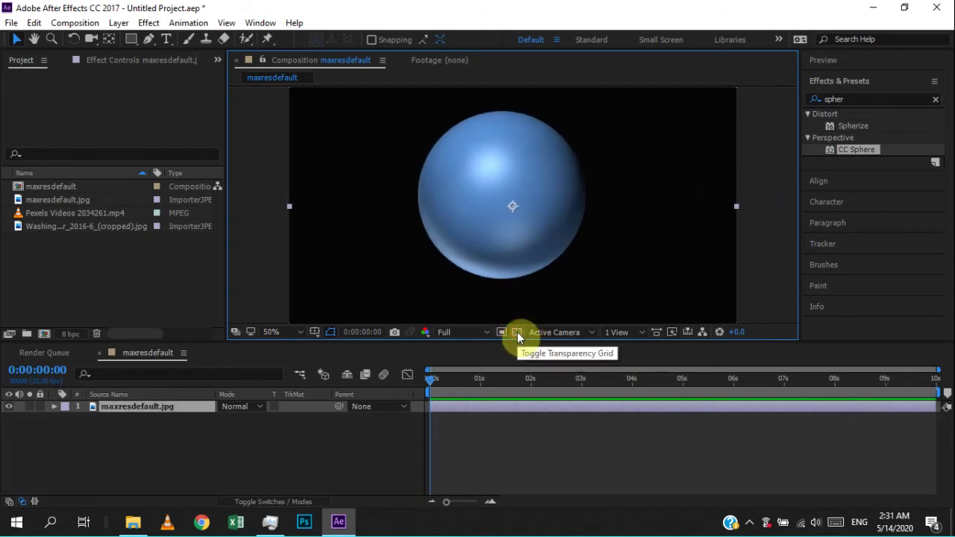
{"action": "left_click", "coordinate": [233, 440]}
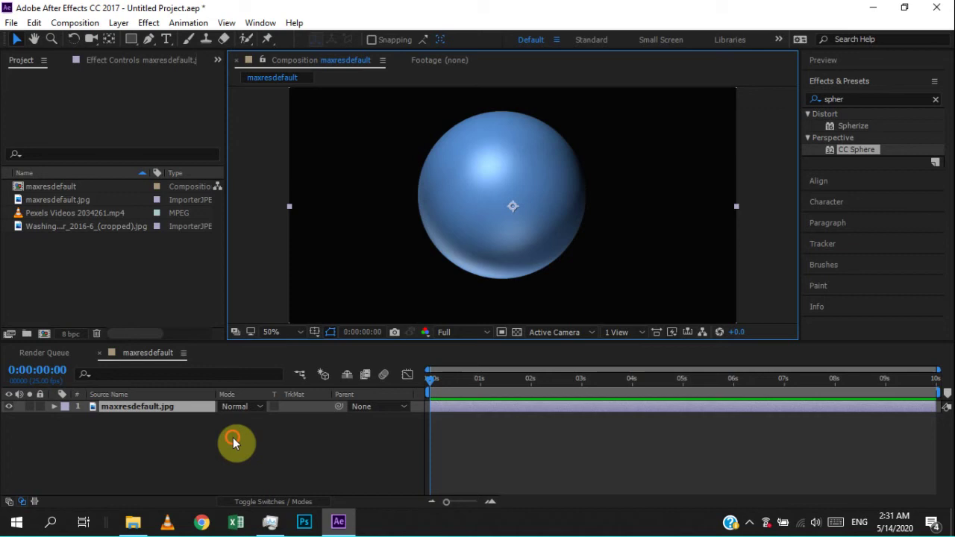
{"action": "left_click", "coordinate": [129, 408]}
{"action": "left_click", "coordinate": [123, 259]}
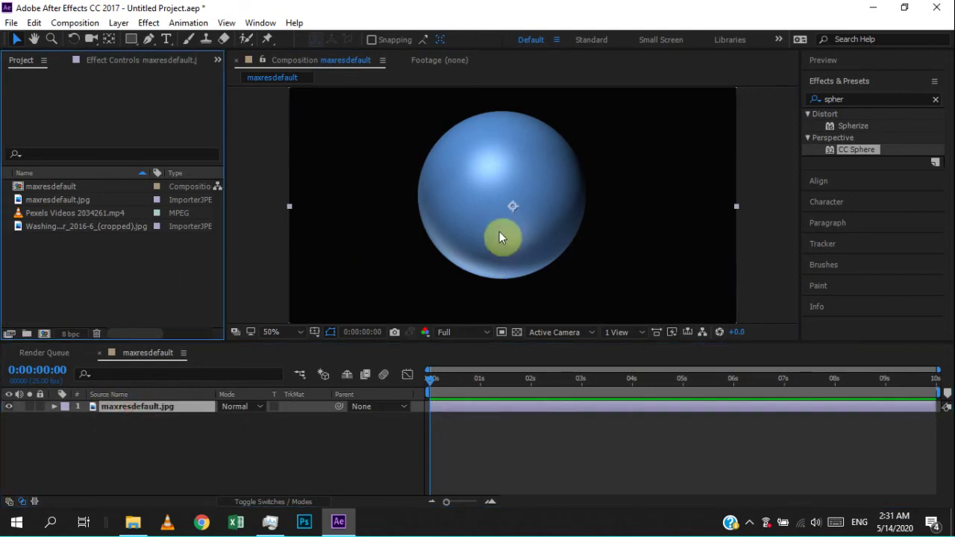
{"action": "left_click", "coordinate": [213, 441]}
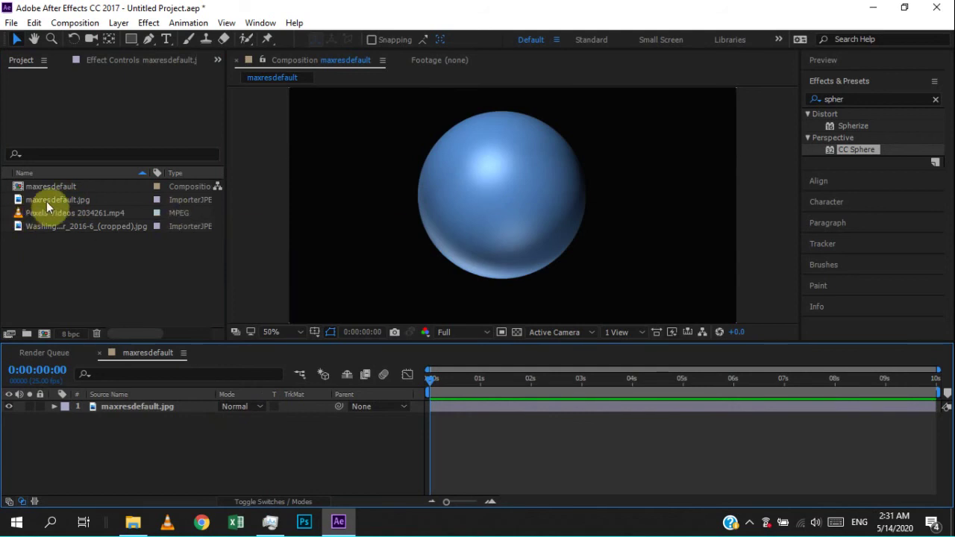
Step: Drag maxresdefault.jpg onto the new-composition button to build the maxresdefault 2 composition
{"action": "left_click_drag", "start_coordinate": [52, 199], "coordinate": [44, 333]}
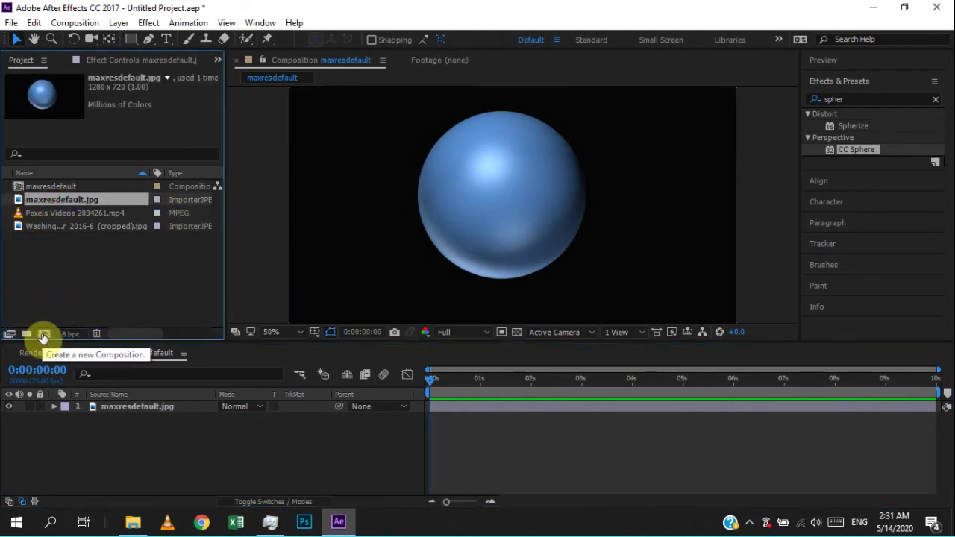
{"action": "left_click_drag", "start_coordinate": [47, 200], "coordinate": [45, 333]}
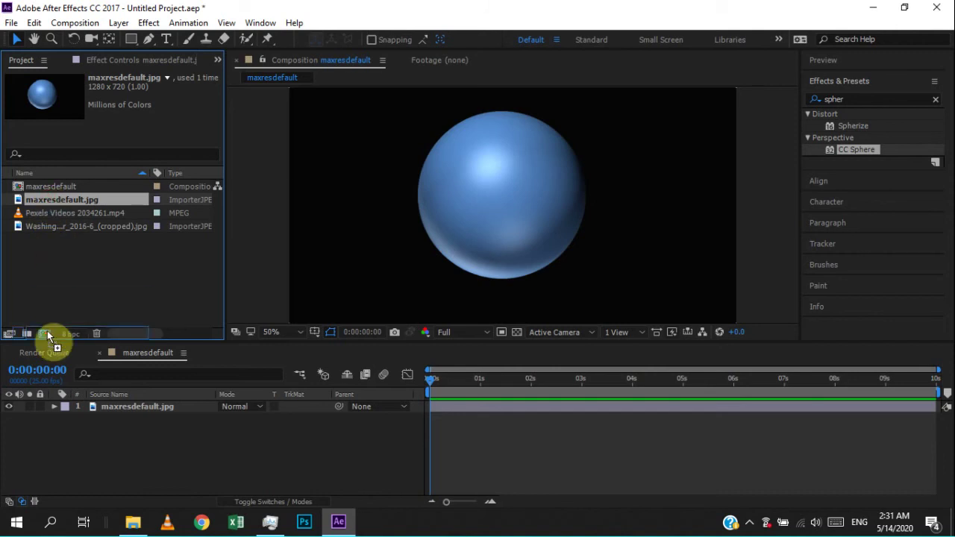
{"action": "left_click", "coordinate": [156, 481]}
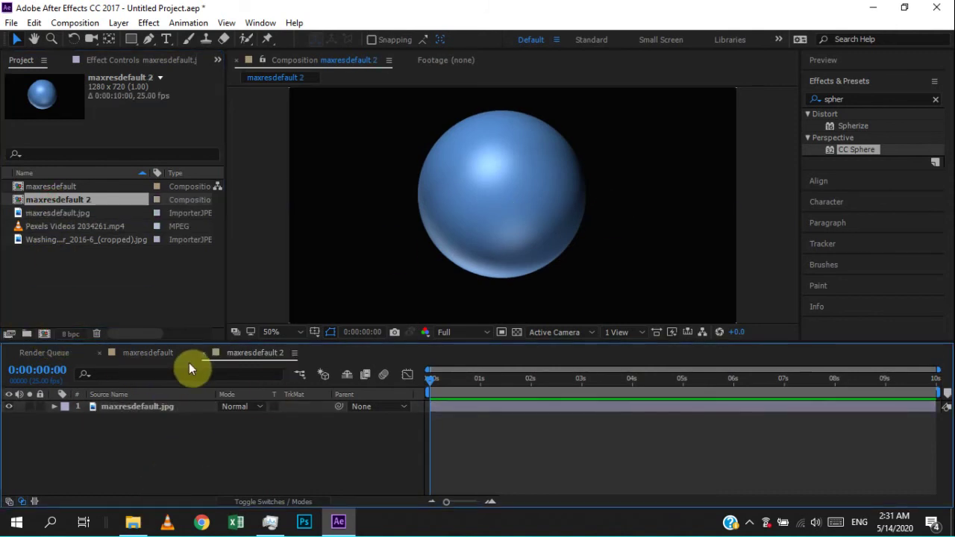
{"action": "left_click", "coordinate": [149, 410]}
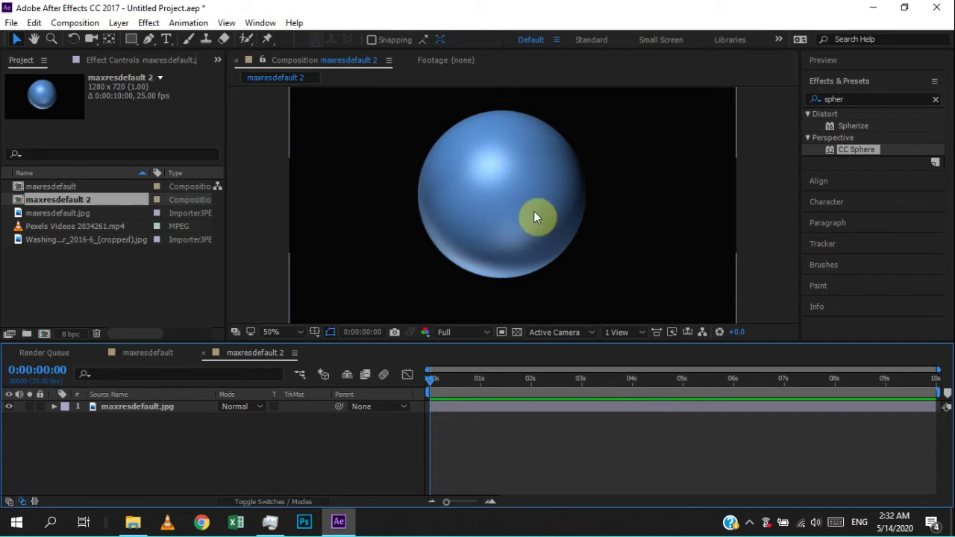
{"action": "left_click", "coordinate": [148, 409]}
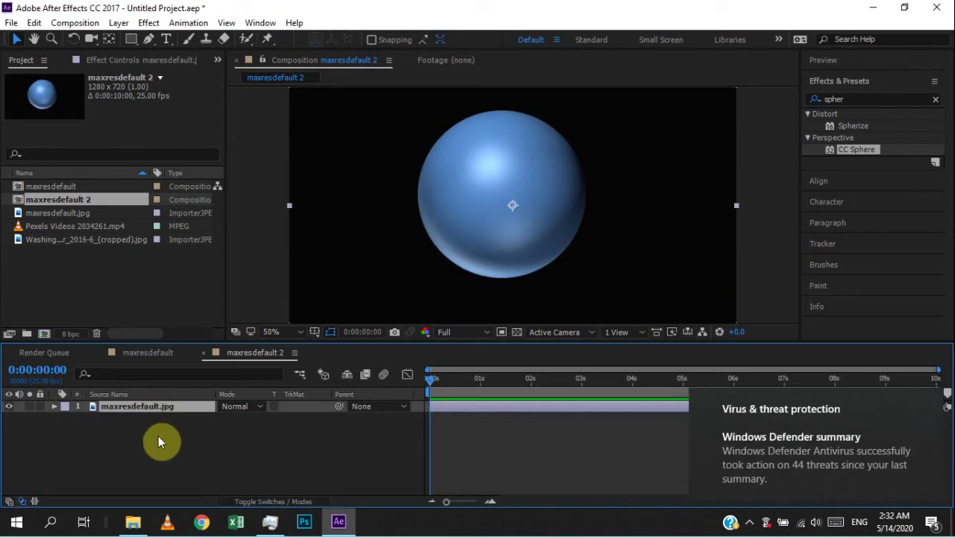
{"action": "left_click", "coordinate": [159, 436]}
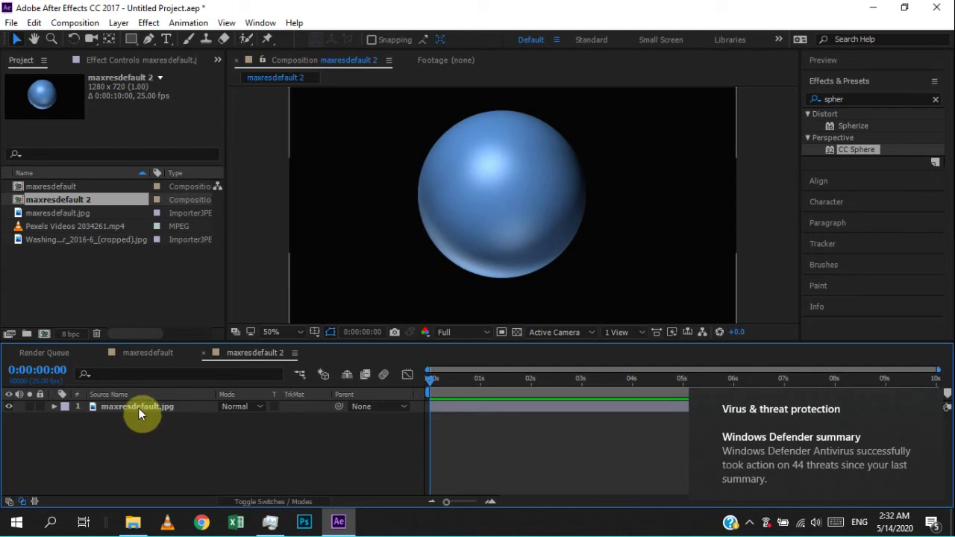
Step: Draw a trial red circle shape with the Ellipse Tool, then delete it
{"action": "left_click", "coordinate": [135, 41]}
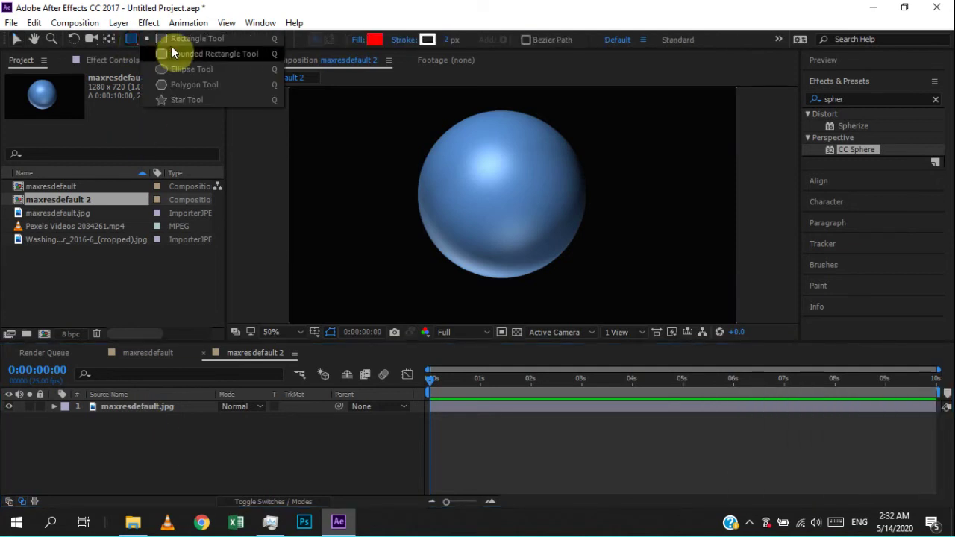
{"action": "left_click", "coordinate": [180, 70]}
{"action": "mouse_move", "coordinate": [316, 118]}
{"action": "left_mouse_down"}
{"action": "mouse_move", "coordinate": [398, 214]}
{"action": "mouse_move", "coordinate": [491, 283]}
{"action": "left_mouse_up"}
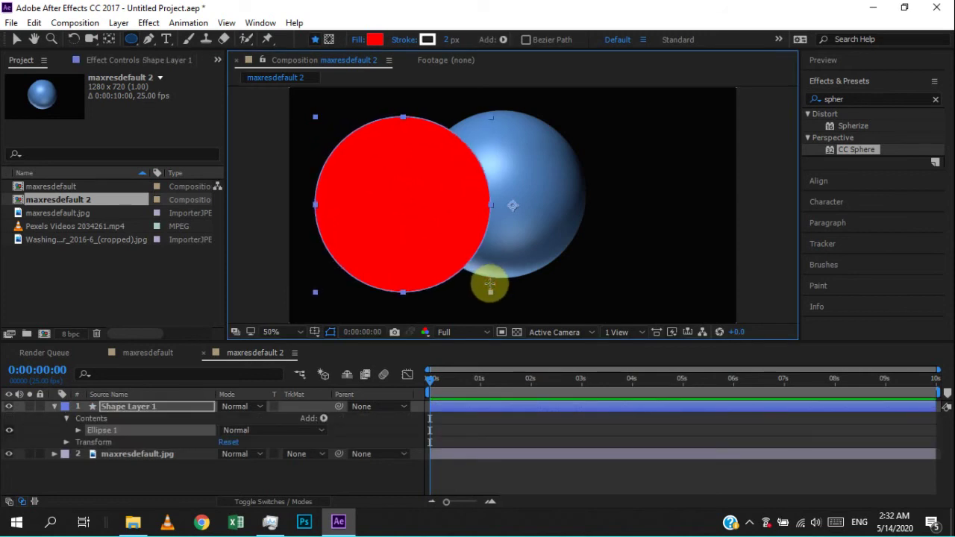
{"action": "key", "text": "Delete"}
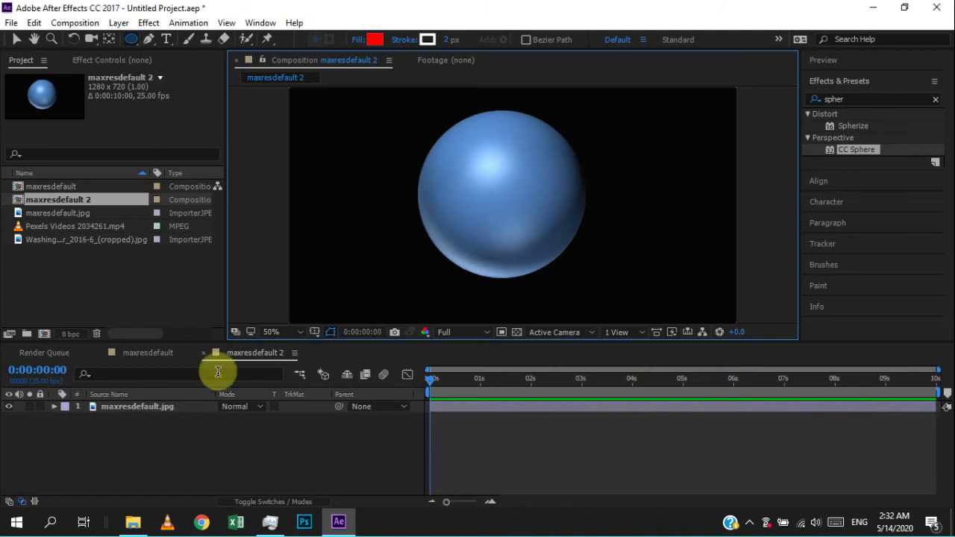
Step: With maxresdefault.jpg selected, drag an elliptical mask around the sphere
{"action": "left_click", "coordinate": [133, 403]}
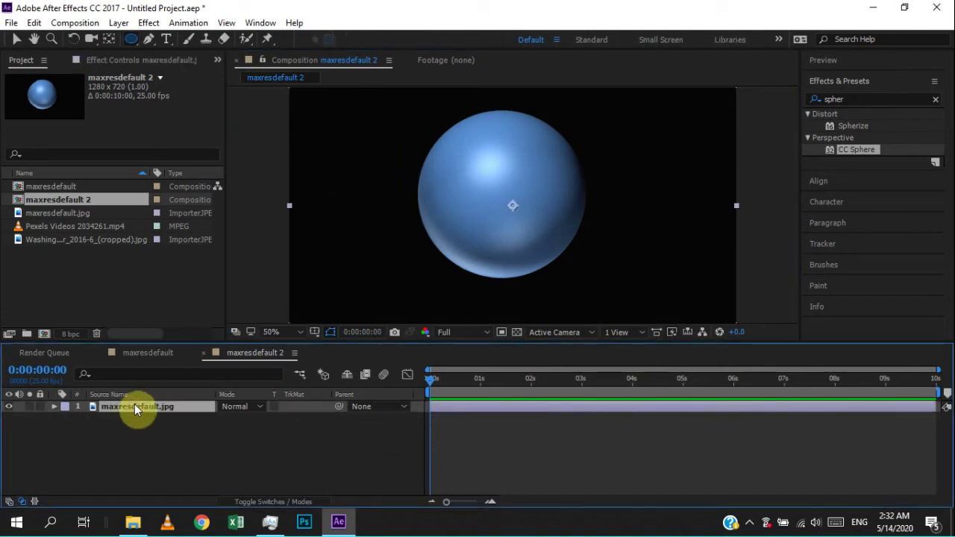
{"action": "left_click", "coordinate": [131, 39]}
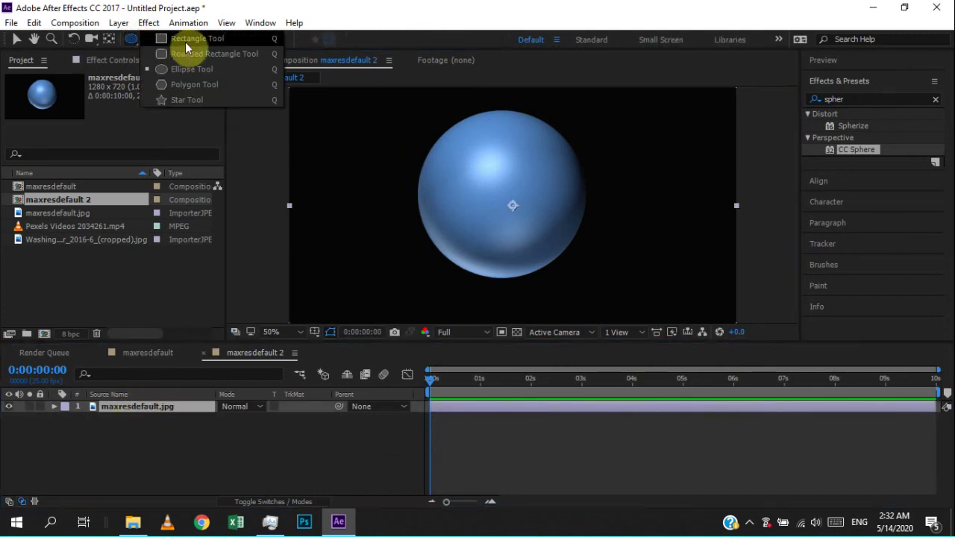
{"action": "left_click", "coordinate": [190, 54]}
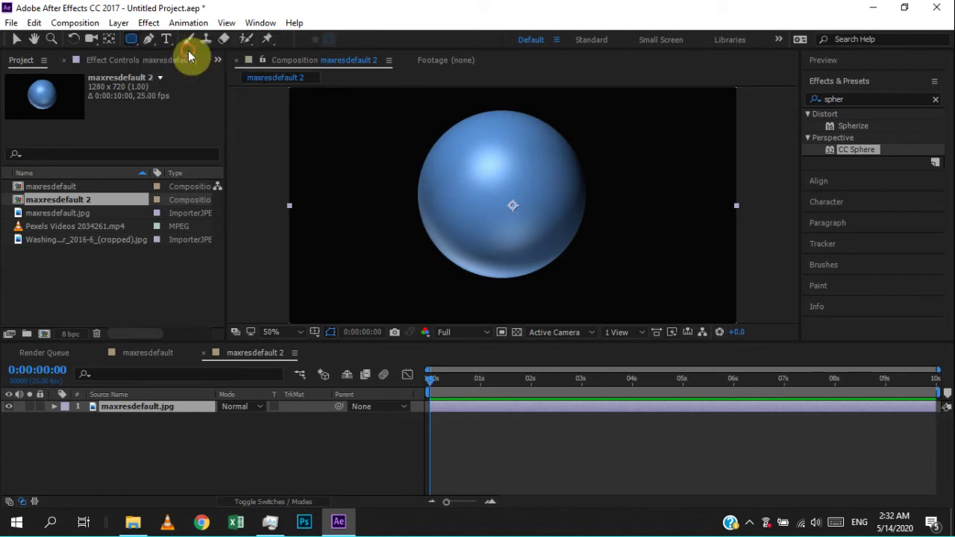
{"action": "left_click", "coordinate": [126, 46]}
{"action": "left_click", "coordinate": [165, 66]}
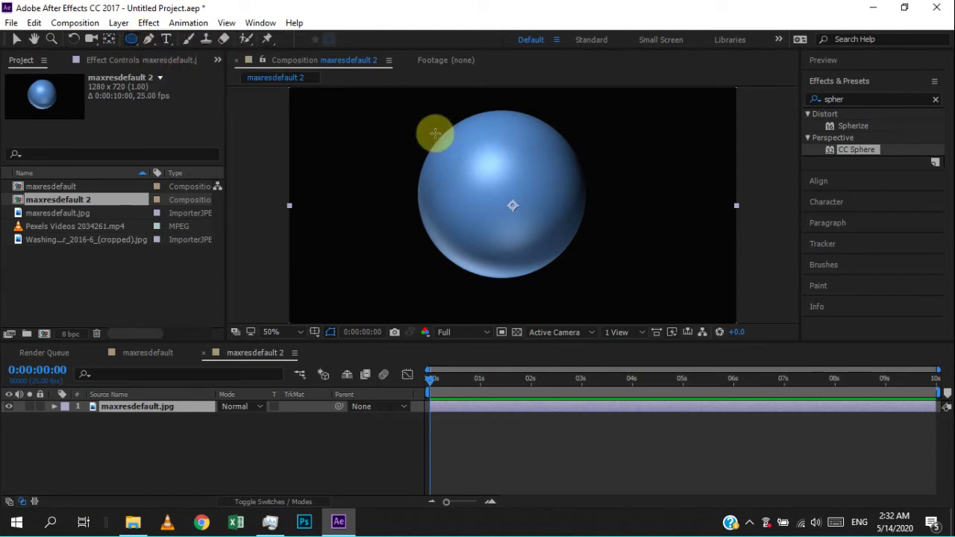
{"action": "mouse_move", "coordinate": [423, 133]}
{"action": "left_mouse_down"}
{"action": "mouse_move", "coordinate": [538, 246]}
{"action": "mouse_move", "coordinate": [572, 254]}
{"action": "mouse_move", "coordinate": [558, 266]}
{"action": "left_mouse_up"}
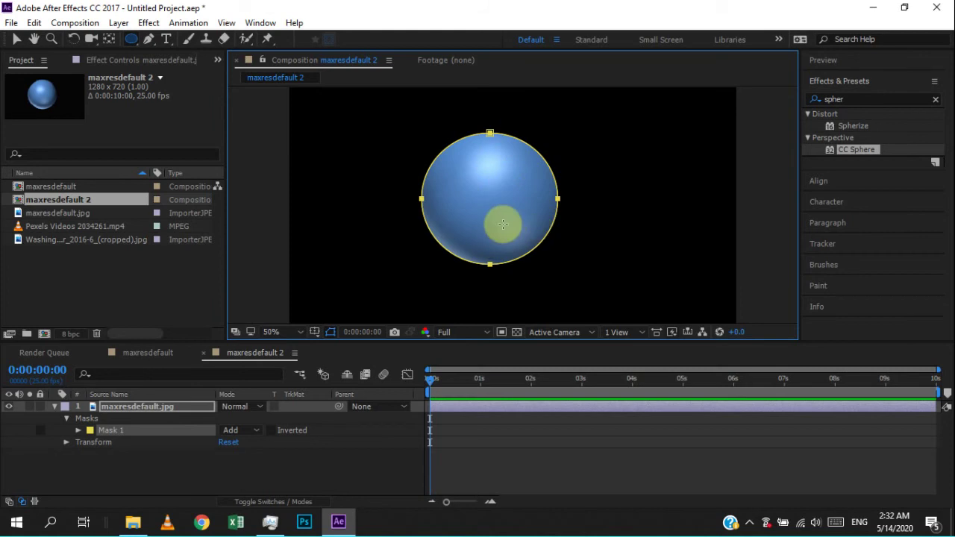
Step: Delete Mask 1, show the transparency grid, and redraw the ellipse mask tightly around the sphere
{"action": "key", "text": "Delete"}
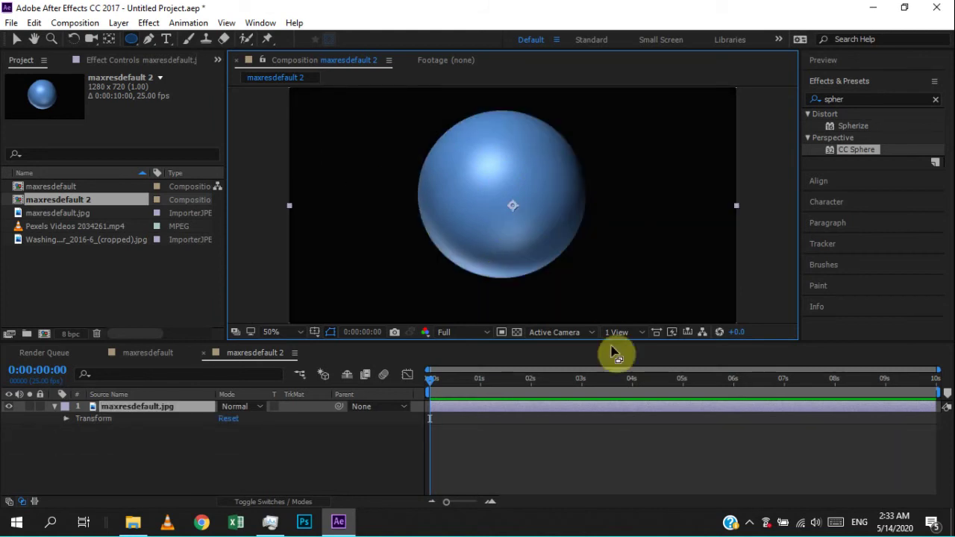
{"action": "left_click", "coordinate": [516, 333]}
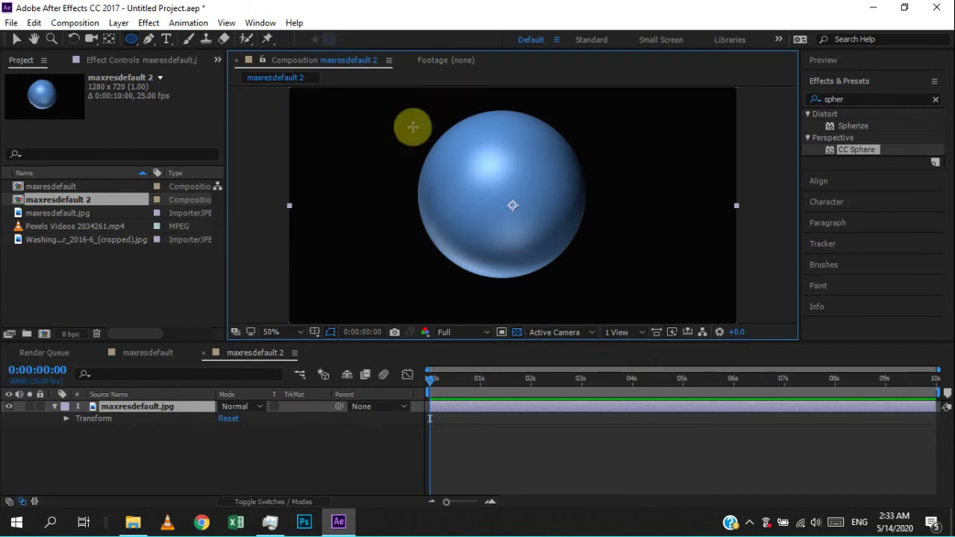
{"action": "left_click", "coordinate": [155, 409]}
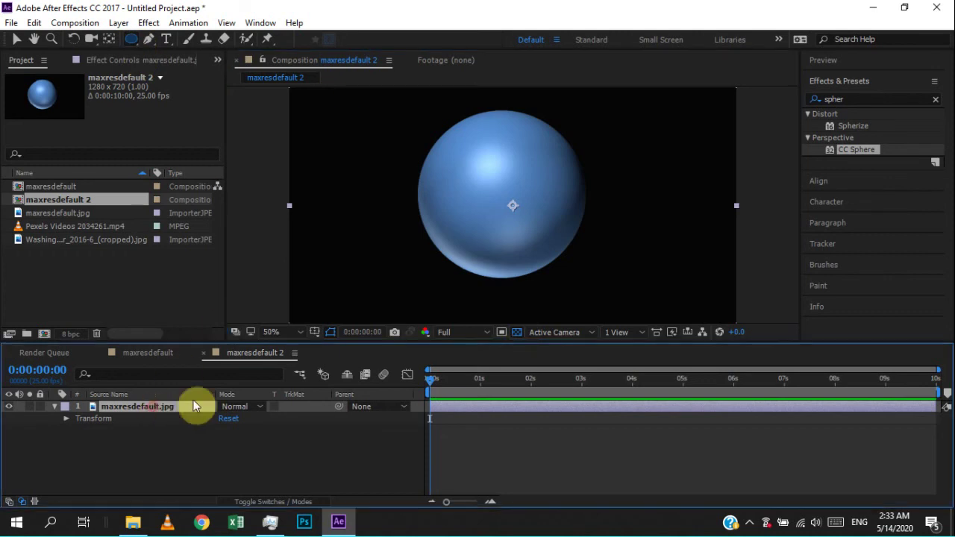
{"action": "left_click", "coordinate": [59, 409]}
{"action": "key", "text": "Escape"}
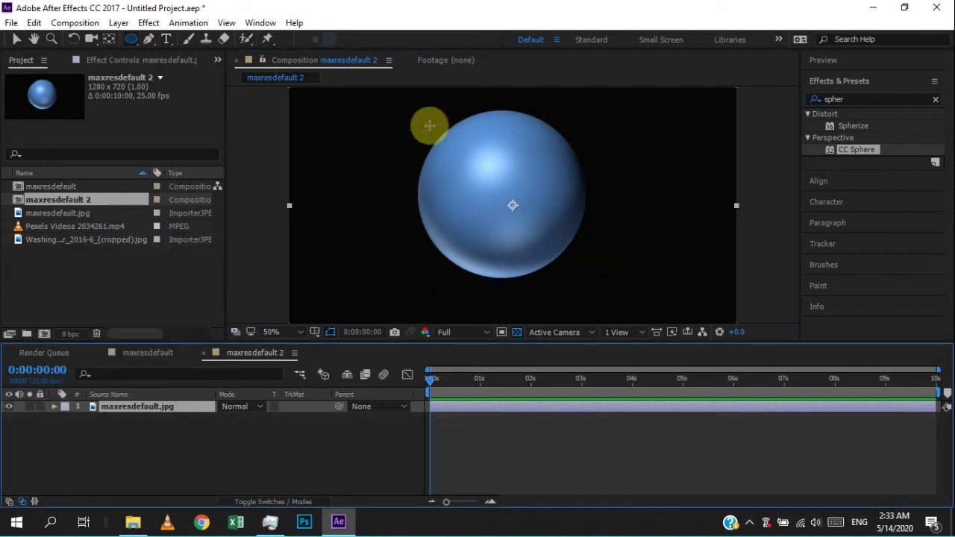
{"action": "mouse_move", "coordinate": [413, 118]}
{"action": "left_mouse_down"}
{"action": "mouse_move", "coordinate": [595, 299]}
{"action": "mouse_move", "coordinate": [596, 274]}
{"action": "mouse_move", "coordinate": [601, 279]}
{"action": "mouse_move", "coordinate": [589, 280]}
{"action": "left_mouse_up"}
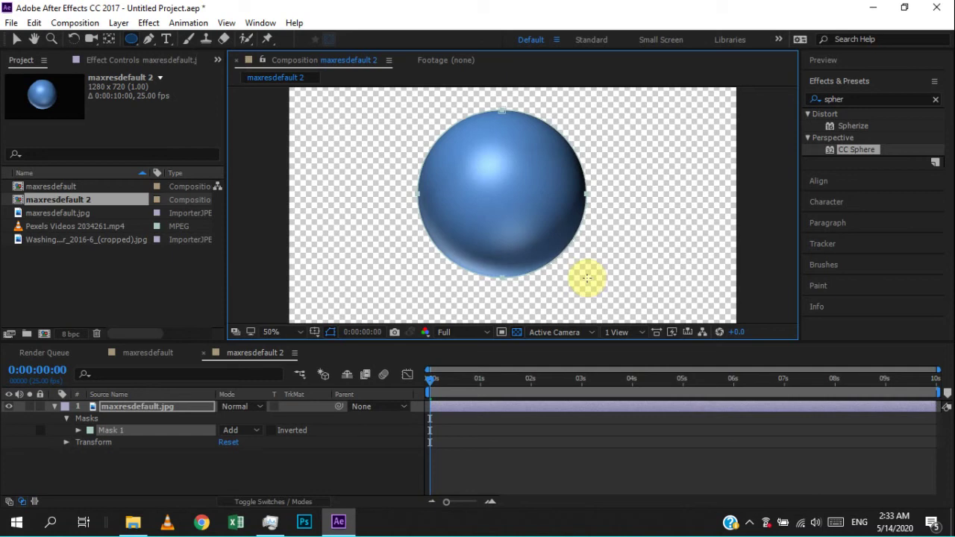
{"action": "left_click_drag", "start_coordinate": [587, 278], "coordinate": [589, 278]}
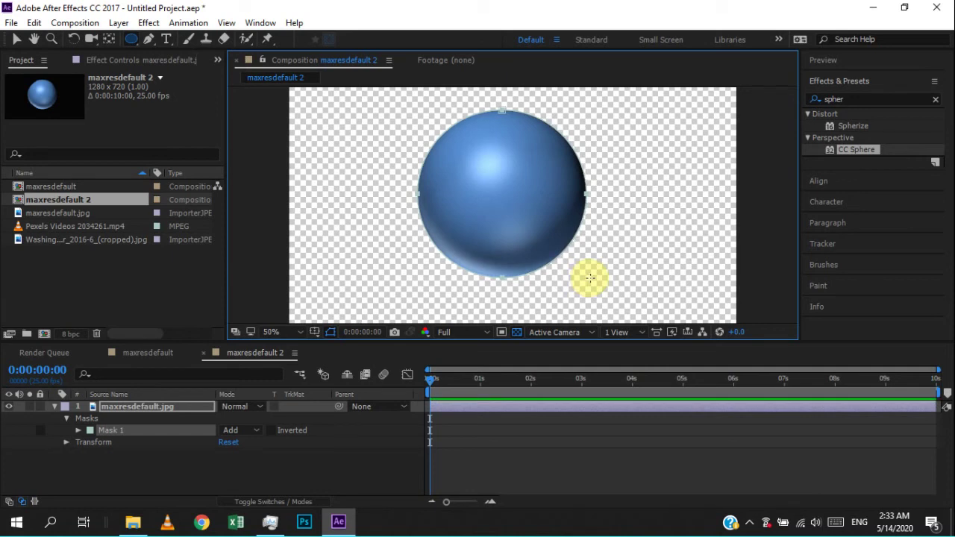
{"action": "left_click", "coordinate": [290, 464]}
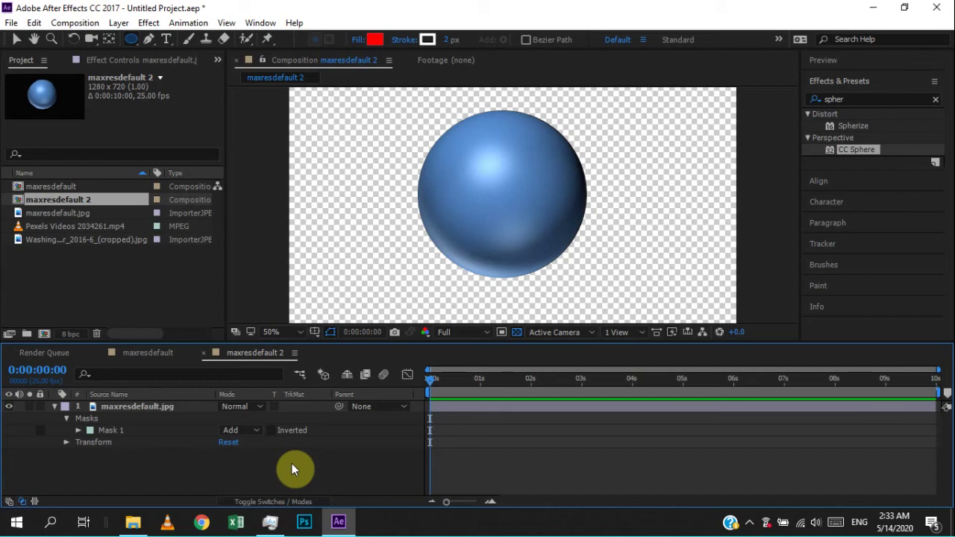
Step: Start a new solid with Ctrl+Y and choose a blue in its colour picker
{"action": "left_click", "coordinate": [516, 334]}
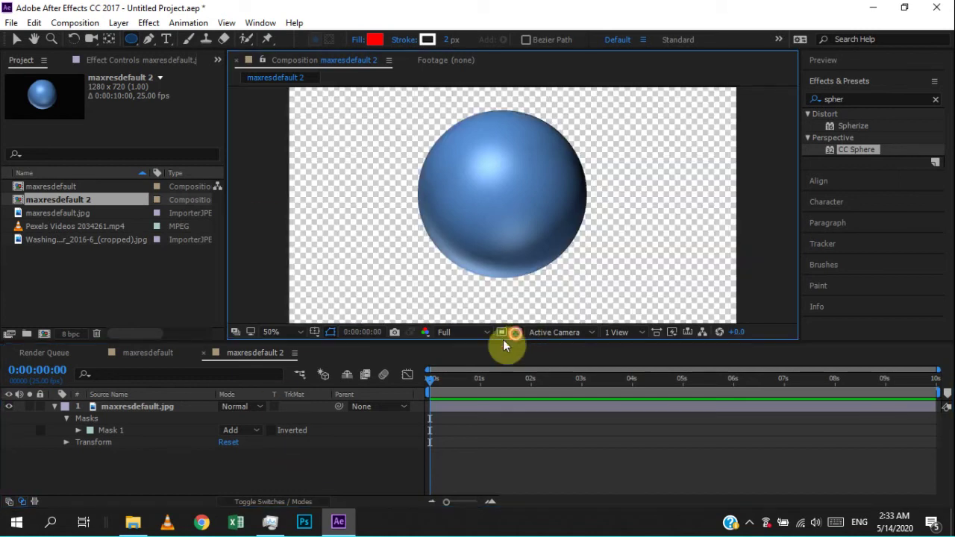
{"action": "left_click", "coordinate": [53, 407]}
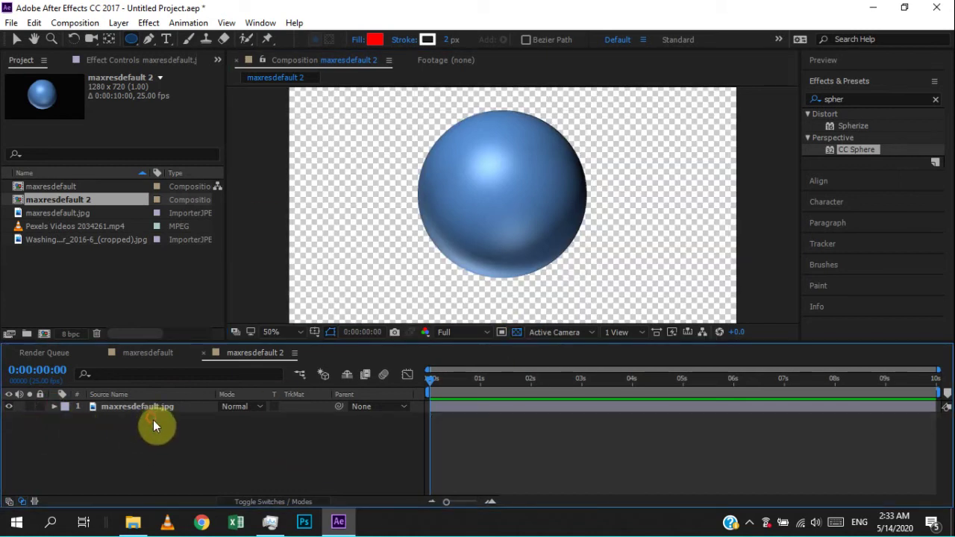
{"action": "key", "text": "ctrl+y"}
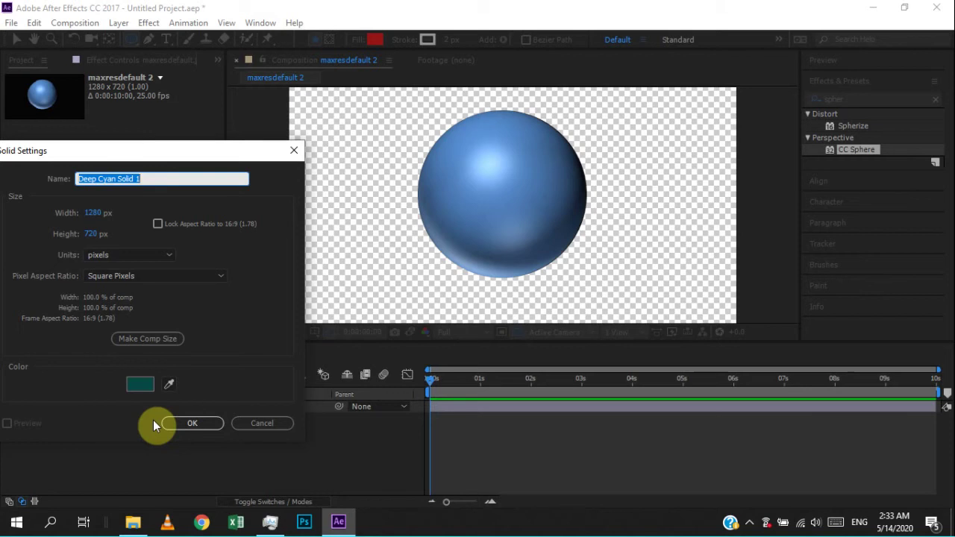
{"action": "left_click", "coordinate": [140, 385]}
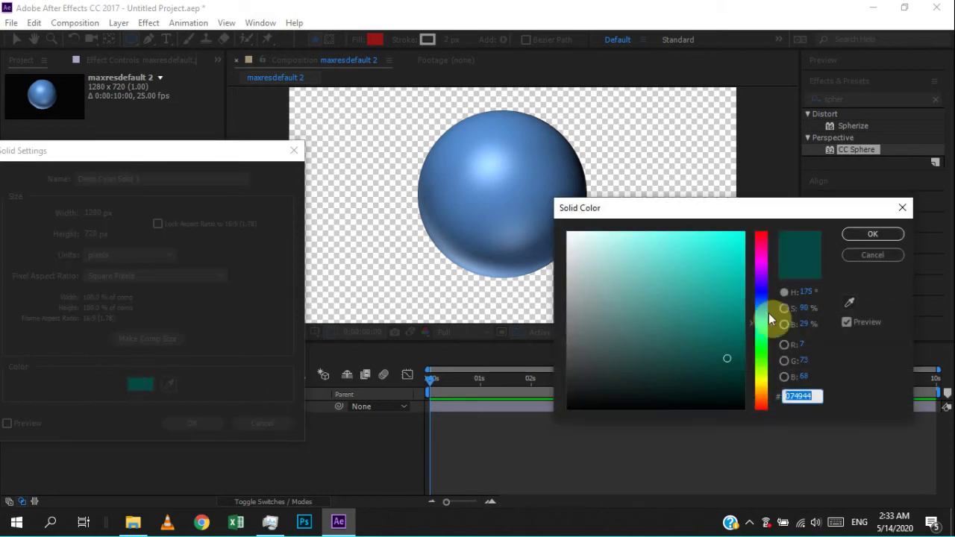
{"action": "left_click_drag", "start_coordinate": [725, 306], "coordinate": [729, 293]}
{"action": "mouse_move", "coordinate": [761, 323]}
{"action": "left_mouse_down"}
{"action": "mouse_move", "coordinate": [761, 304]}
{"action": "mouse_move", "coordinate": [724, 261]}
{"action": "left_mouse_up"}
{"action": "left_click", "coordinate": [729, 280]}
{"action": "left_click", "coordinate": [866, 236]}
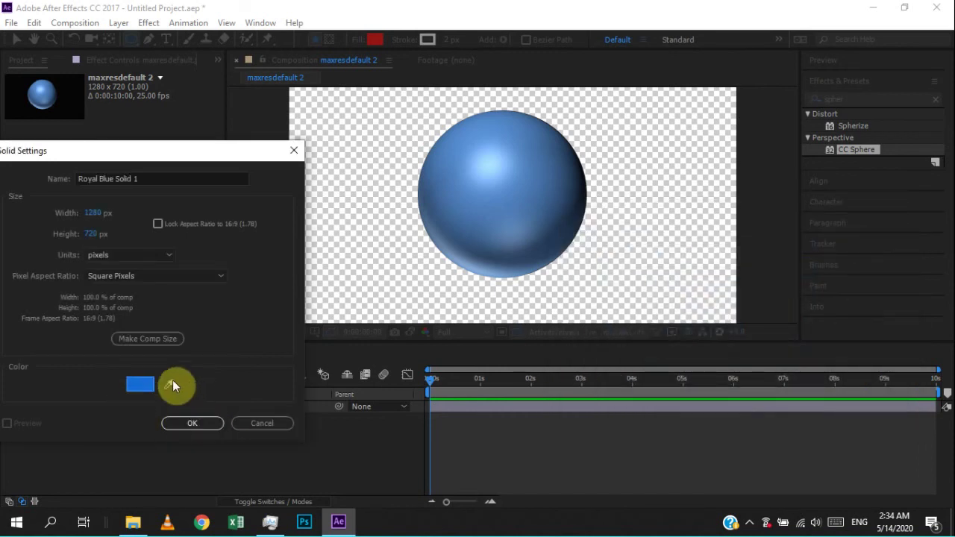
Step: Re-pick a brighter blue, make the solid comp size 1280×720, and create Royal Blue Solid 1
{"action": "left_click", "coordinate": [531, 209]}
{"action": "left_click", "coordinate": [146, 382]}
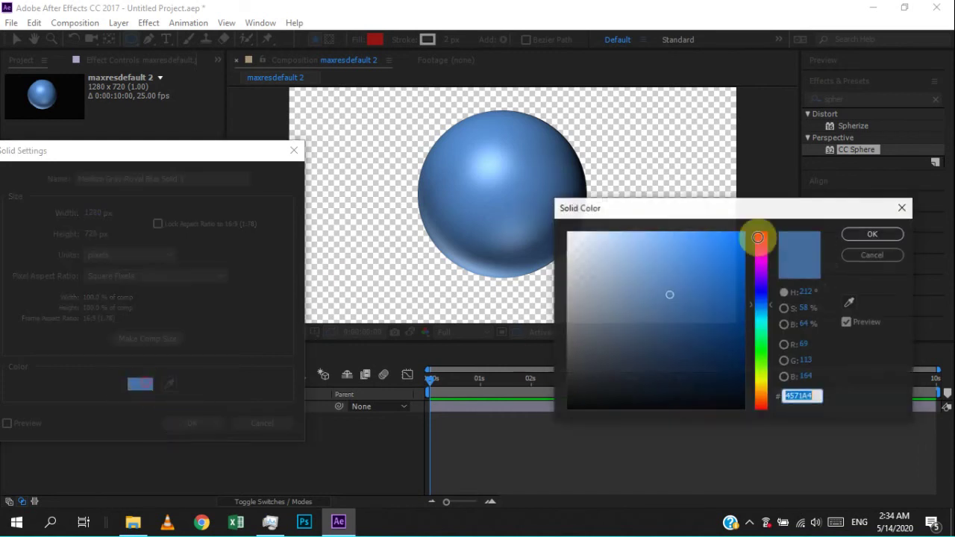
{"action": "left_click", "coordinate": [702, 259]}
{"action": "left_click", "coordinate": [851, 233]}
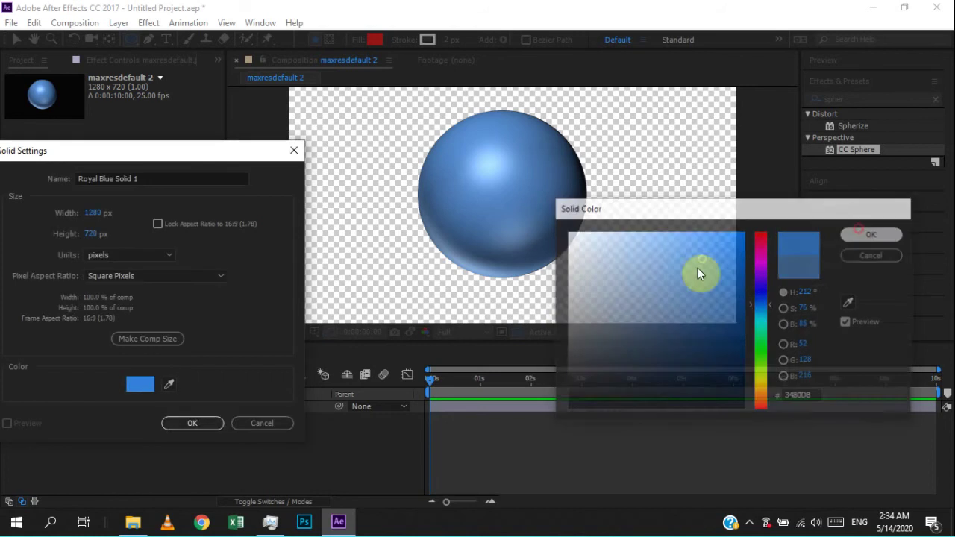
{"action": "left_click", "coordinate": [187, 423]}
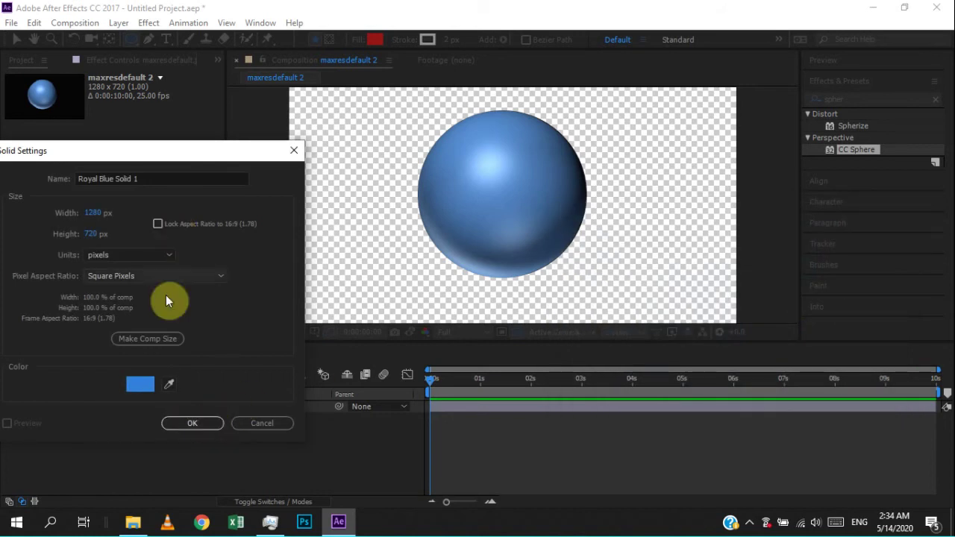
{"action": "left_click", "coordinate": [155, 340]}
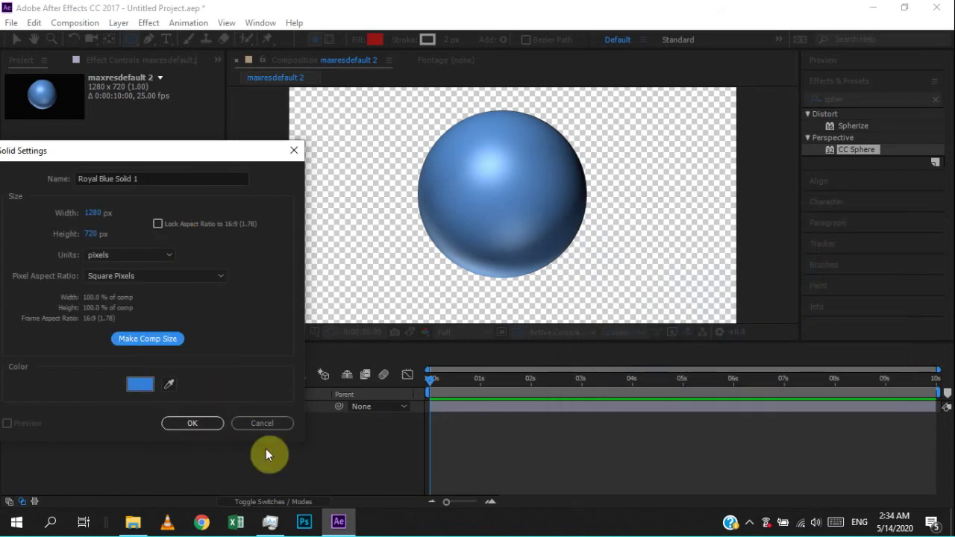
{"action": "left_click", "coordinate": [182, 424]}
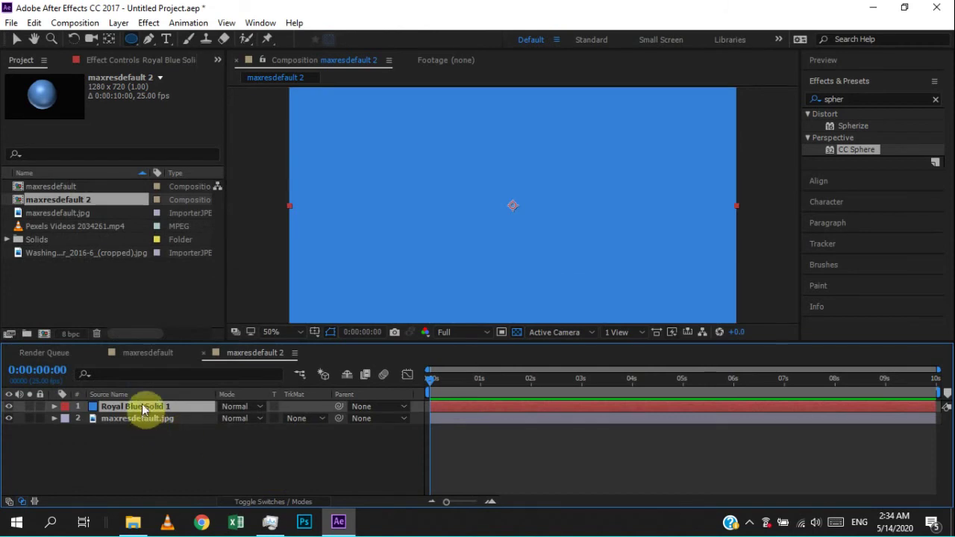
Step: Move Royal Blue Solid 1 below maxresdefault.jpg and toggle its visibility off and on to check
{"action": "left_click_drag", "start_coordinate": [139, 408], "coordinate": [145, 427]}
{"action": "left_click", "coordinate": [278, 445]}
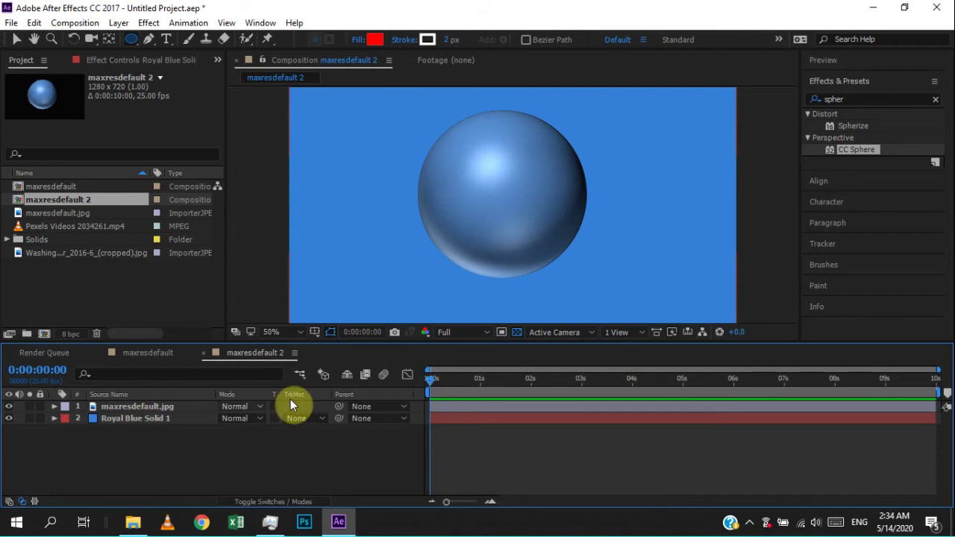
{"action": "left_click", "coordinate": [9, 419]}
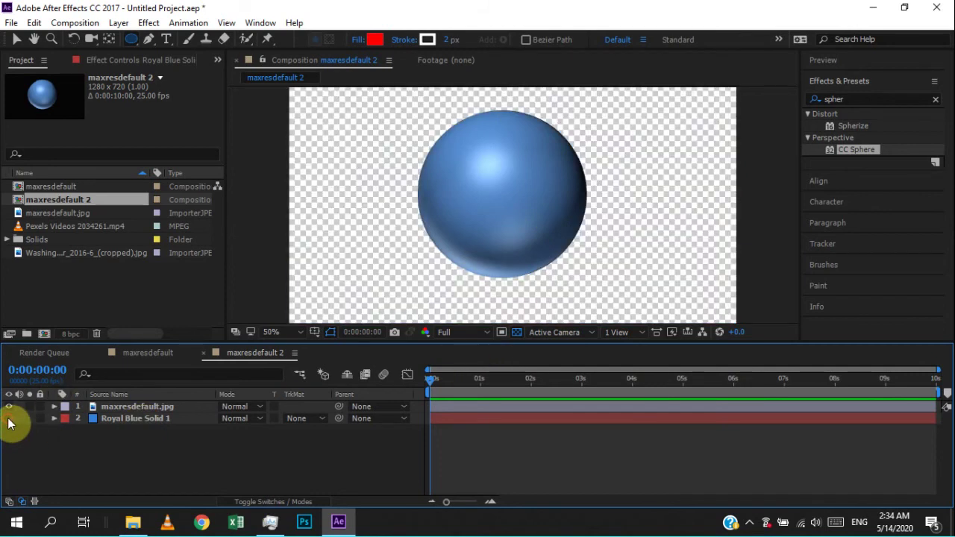
{"action": "left_click", "coordinate": [9, 419]}
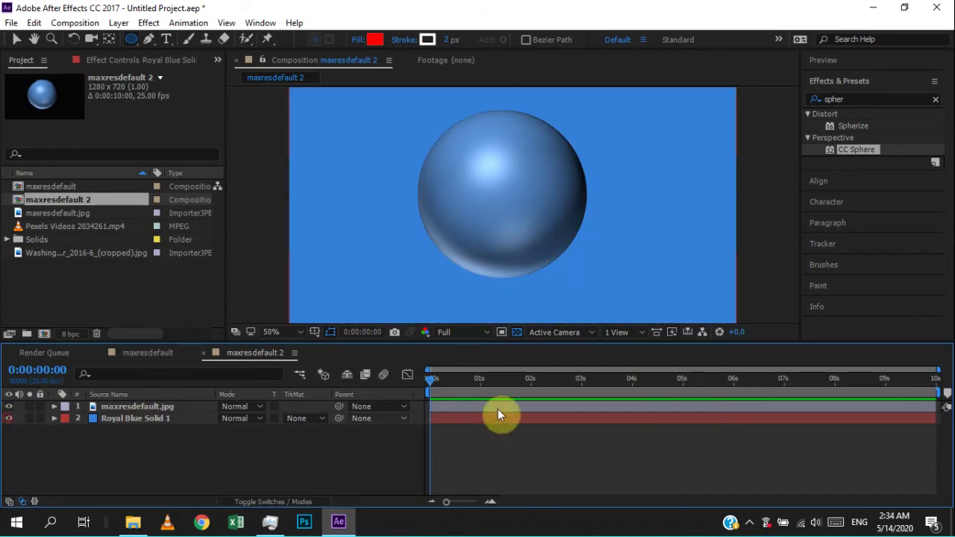
{"action": "left_click", "coordinate": [162, 407]}
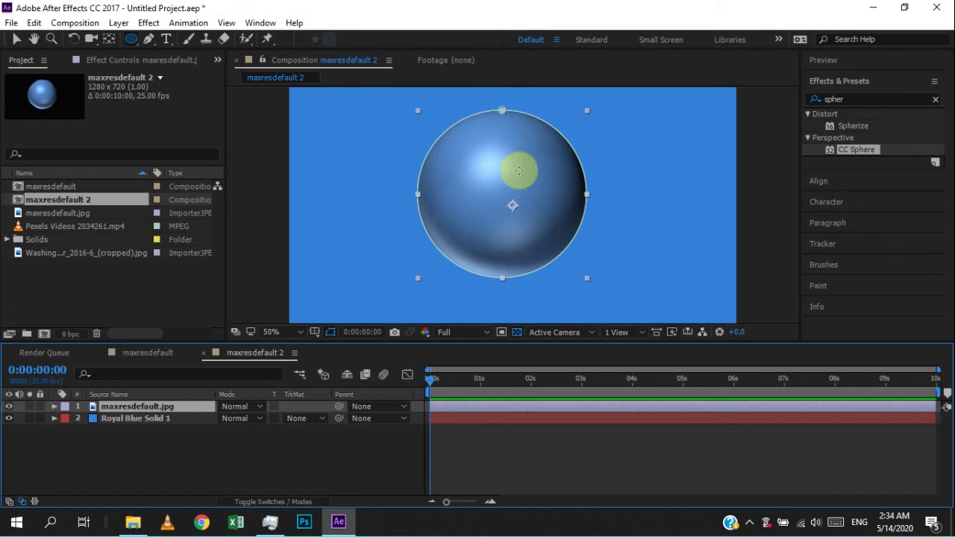
{"action": "left_click", "coordinate": [154, 427]}
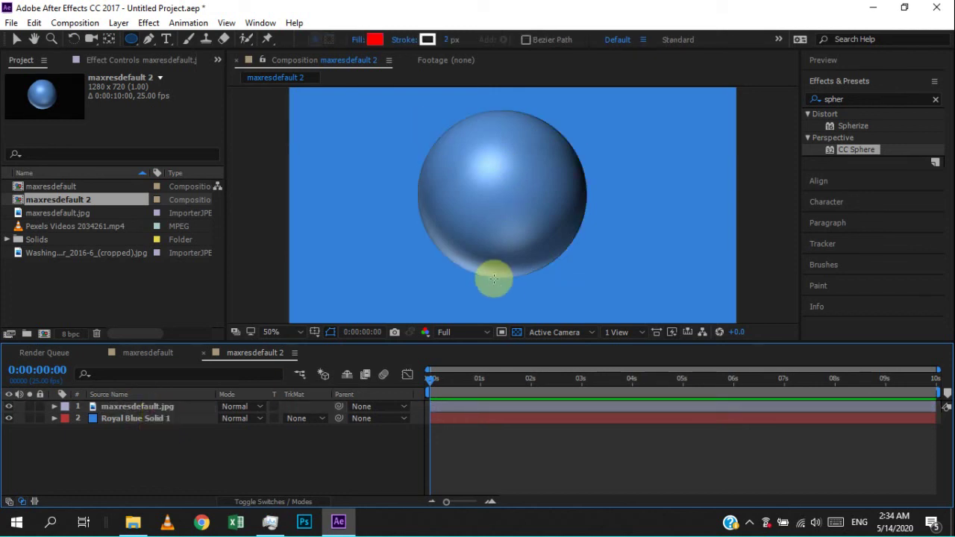
{"action": "left_click_drag", "start_coordinate": [156, 406], "coordinate": [488, 143]}
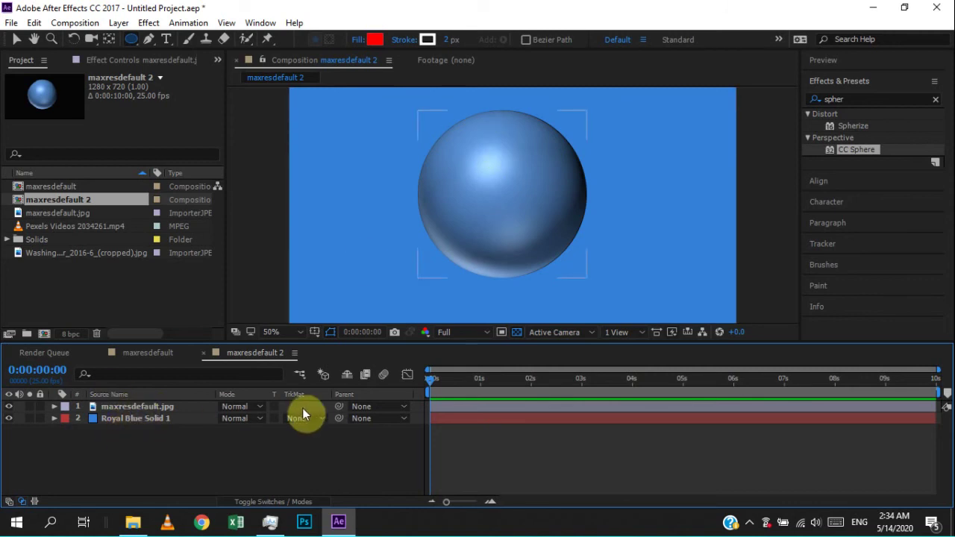
{"action": "left_click", "coordinate": [168, 409]}
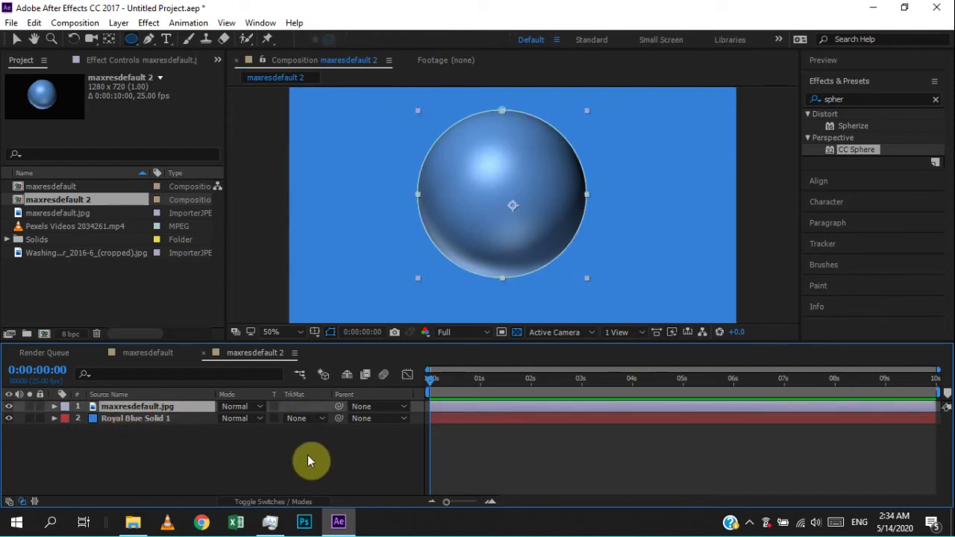
{"action": "left_click", "coordinate": [98, 450]}
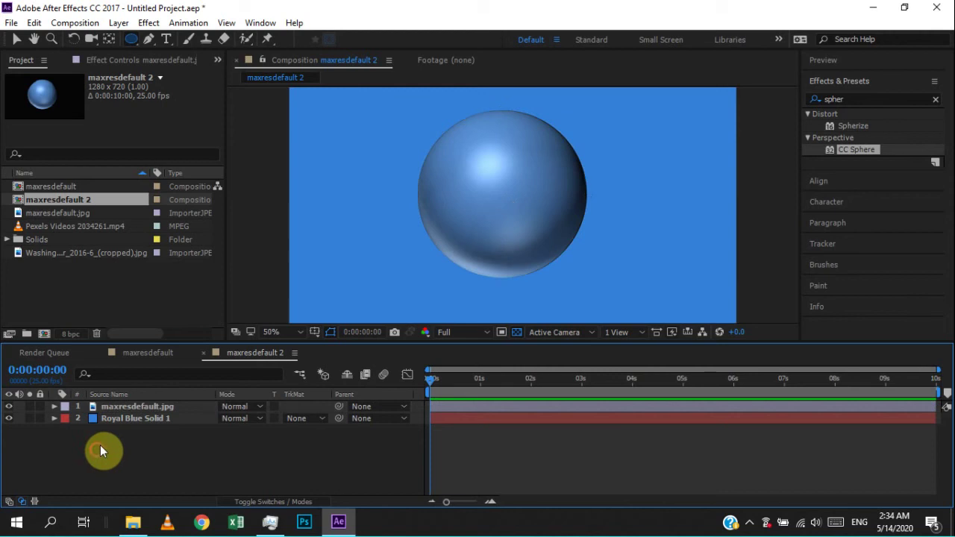
{"action": "left_click", "coordinate": [125, 407]}
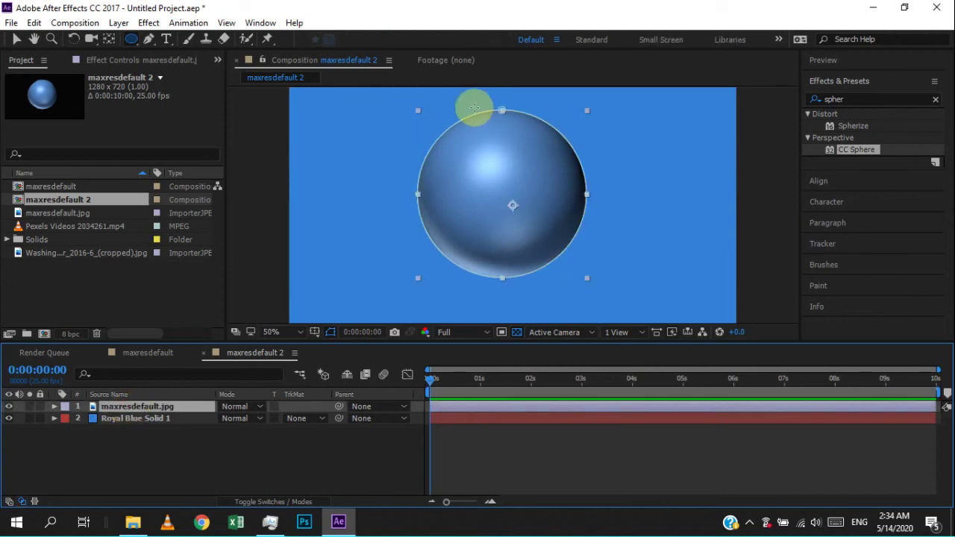
{"action": "left_click", "coordinate": [179, 438]}
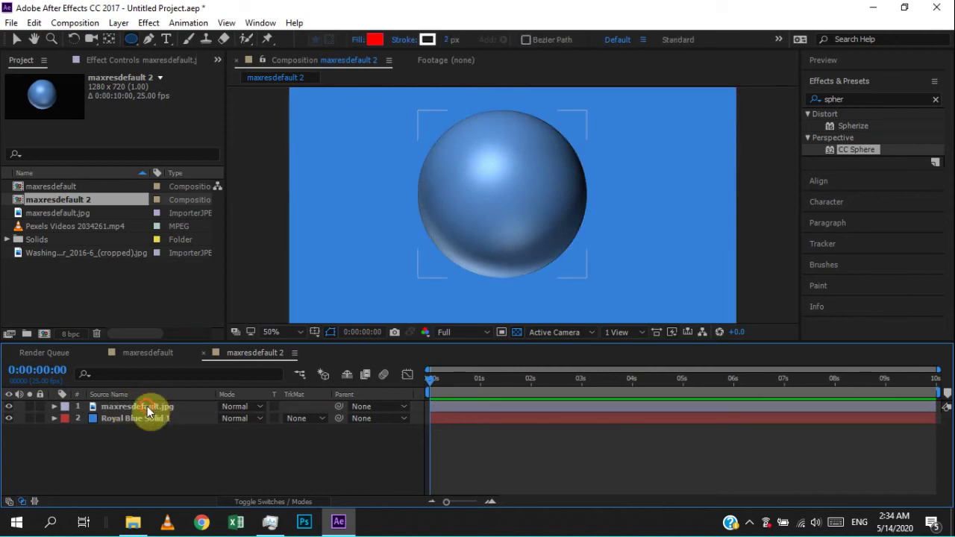
{"action": "left_click", "coordinate": [147, 406]}
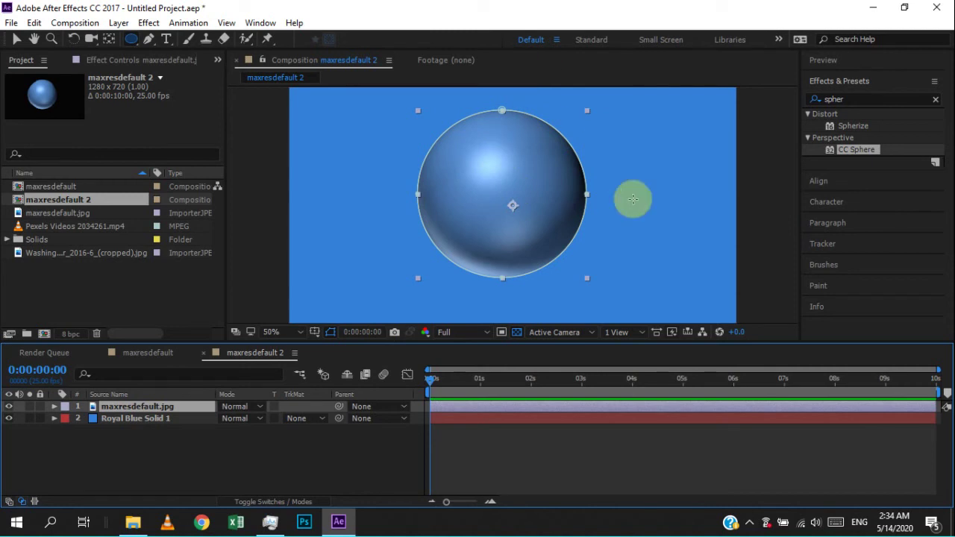
{"action": "left_click", "coordinate": [135, 452]}
{"action": "left_click", "coordinate": [141, 410]}
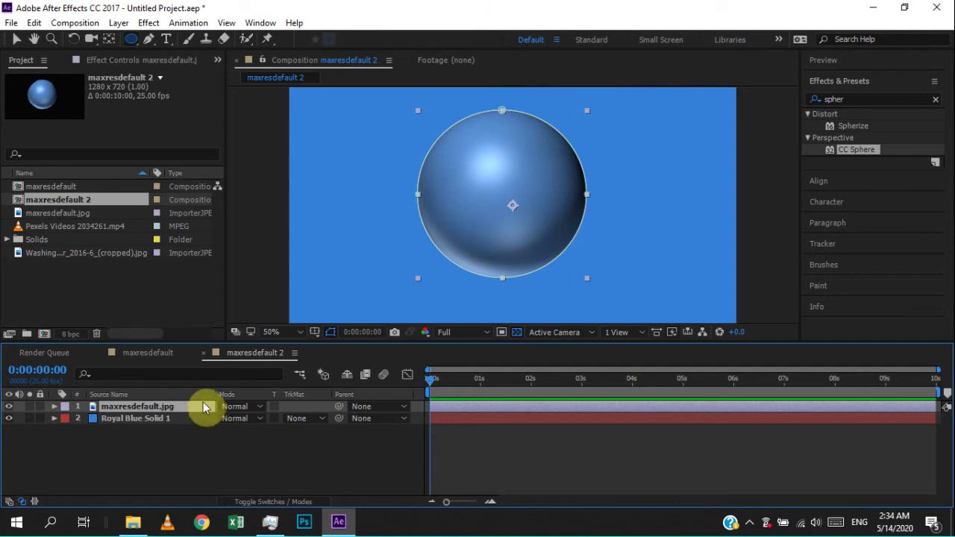
{"action": "left_click", "coordinate": [104, 459]}
{"action": "left_click", "coordinate": [120, 407]}
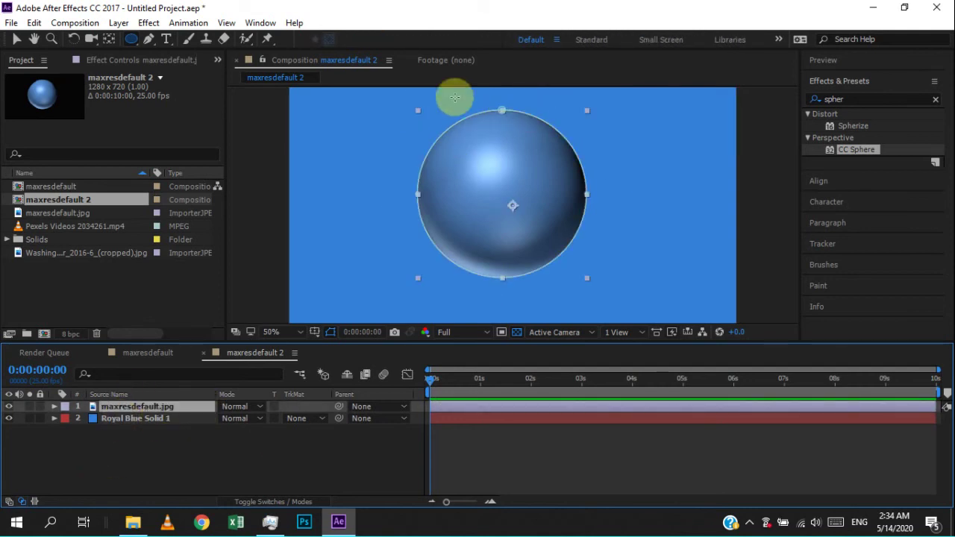
{"action": "left_click", "coordinate": [16, 39]}
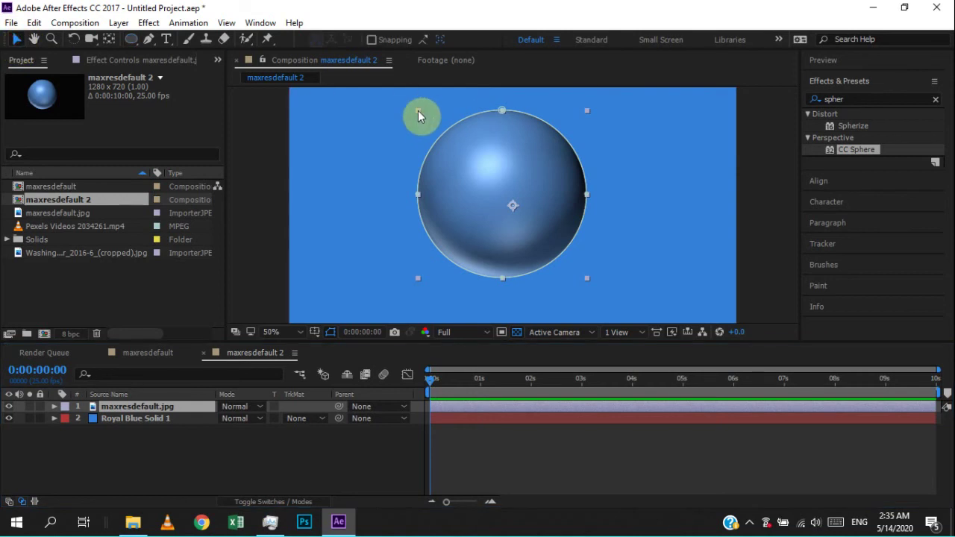
{"action": "mouse_move", "coordinate": [418, 110]}
{"action": "left_mouse_down"}
{"action": "mouse_move", "coordinate": [435, 150]}
{"action": "mouse_move", "coordinate": [459, 147]}
{"action": "mouse_move", "coordinate": [460, 133]}
{"action": "left_mouse_up"}
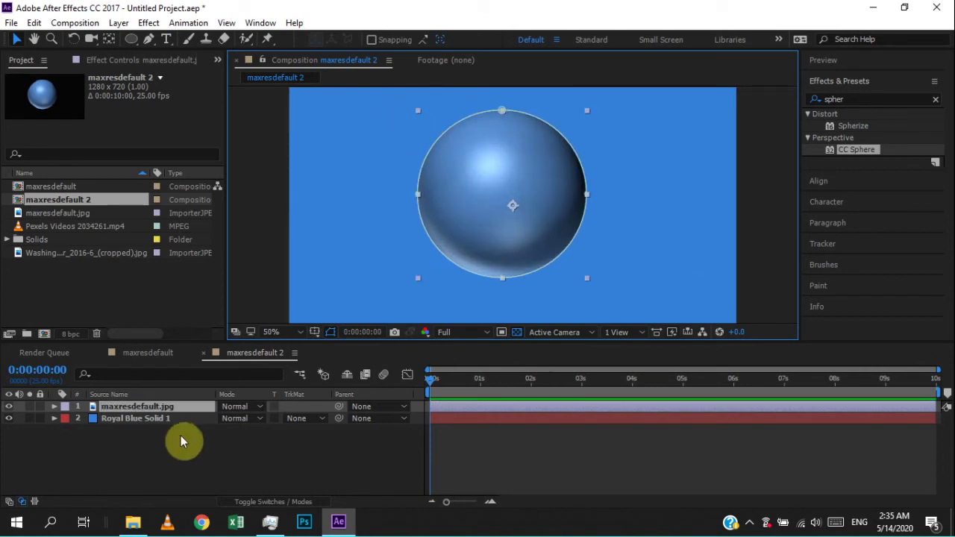
{"action": "left_click", "coordinate": [192, 465]}
{"action": "left_click", "coordinate": [146, 407]}
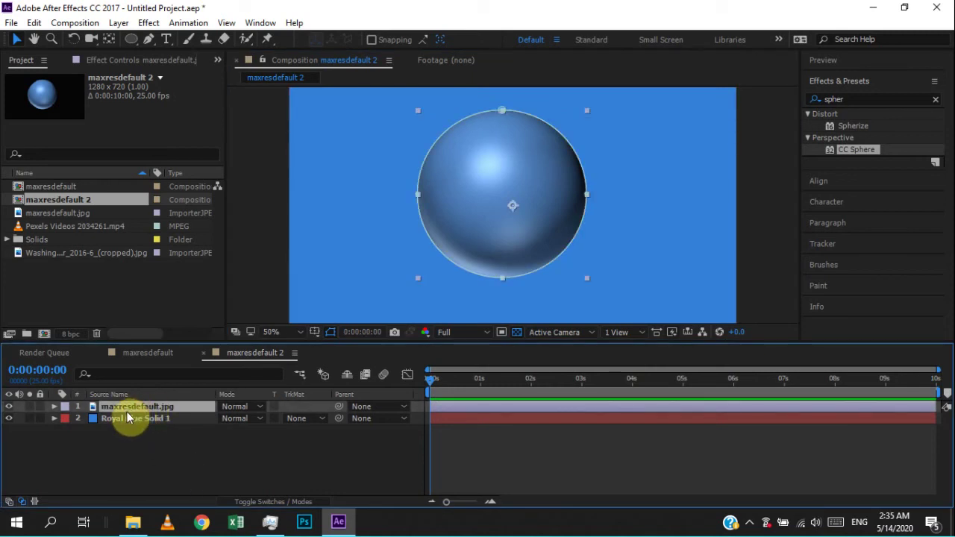
{"action": "key", "text": "m"}
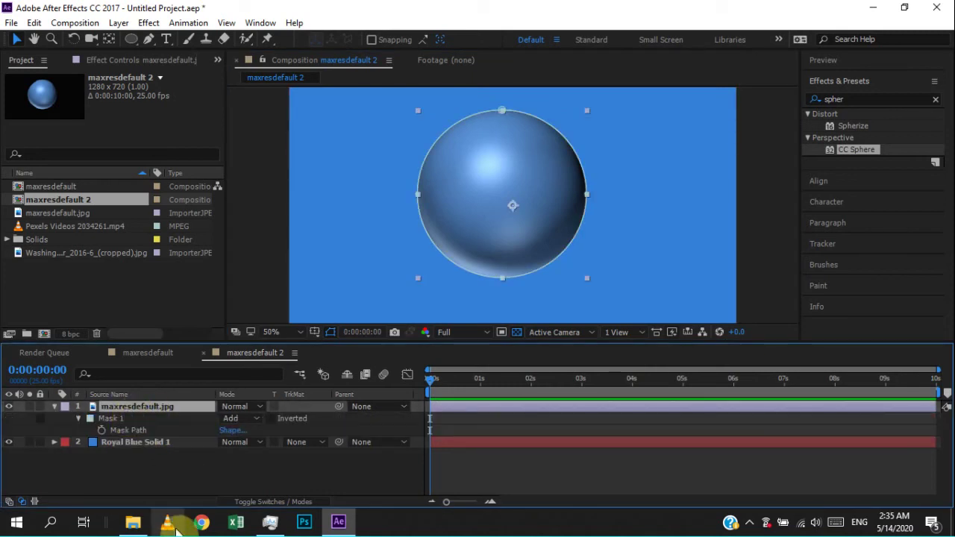
{"action": "key", "text": "m"}
{"action": "key", "text": "m"}
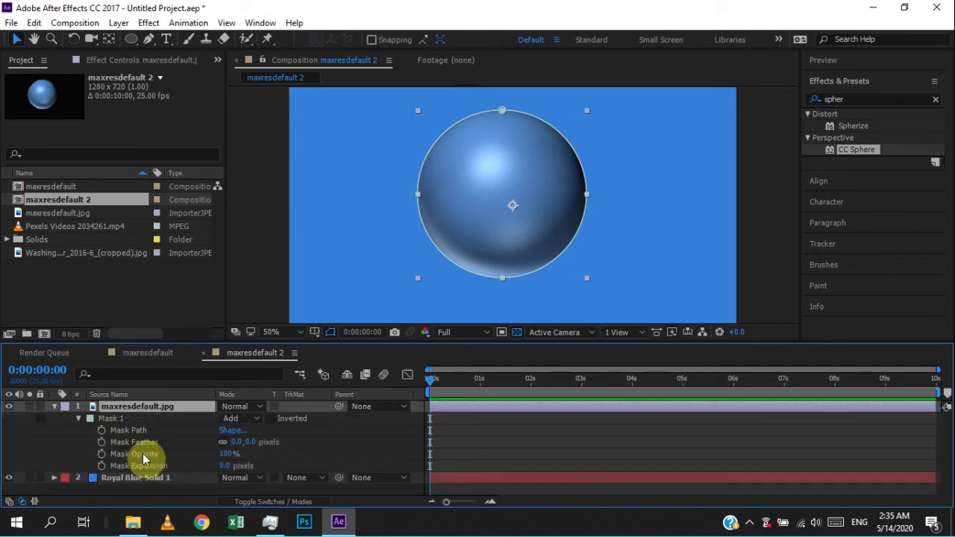
{"action": "key", "text": "m"}
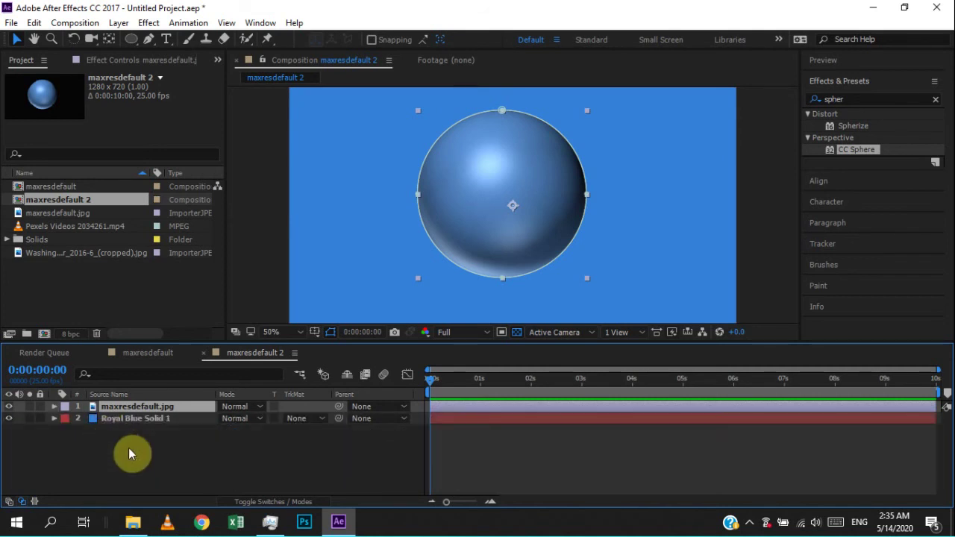
{"action": "key", "text": "m"}
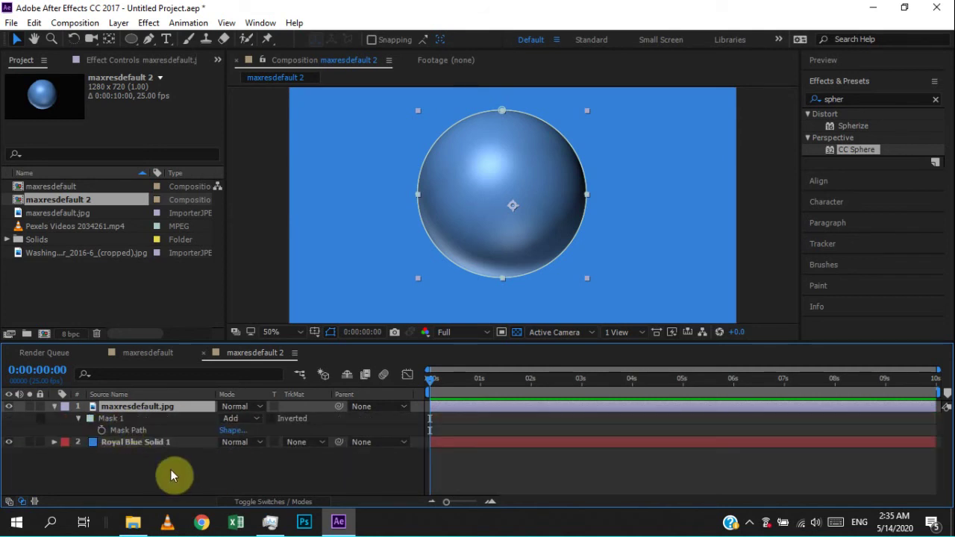
{"action": "left_click", "coordinate": [117, 421]}
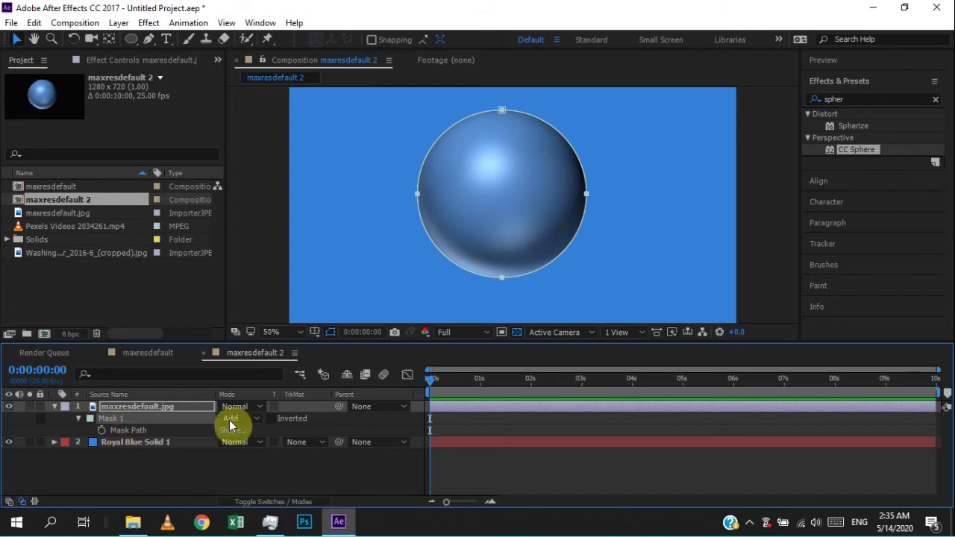
{"action": "mouse_move", "coordinate": [503, 115]}
{"action": "left_mouse_down"}
{"action": "mouse_move", "coordinate": [532, 128]}
{"action": "mouse_move", "coordinate": [519, 117]}
{"action": "mouse_move", "coordinate": [501, 136]}
{"action": "left_mouse_up"}
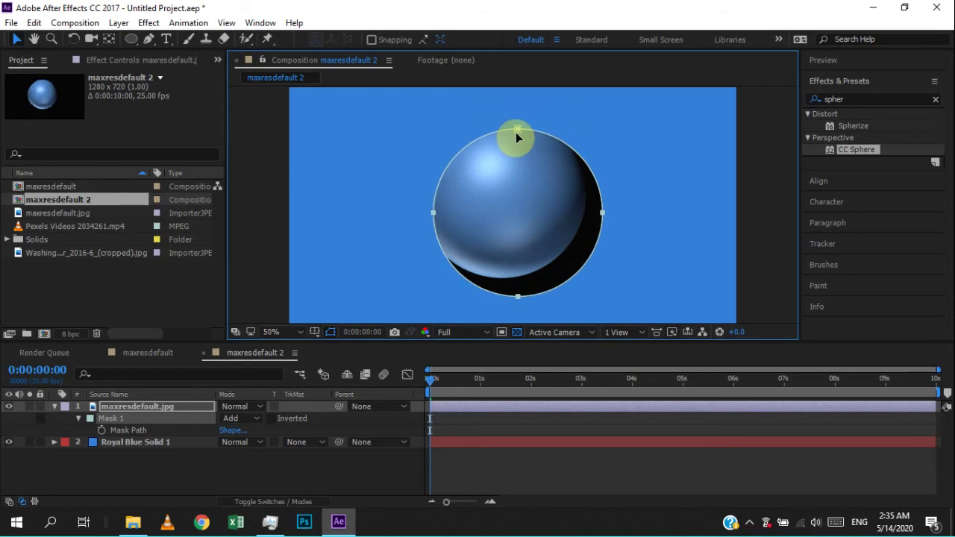
{"action": "left_click", "coordinate": [142, 463]}
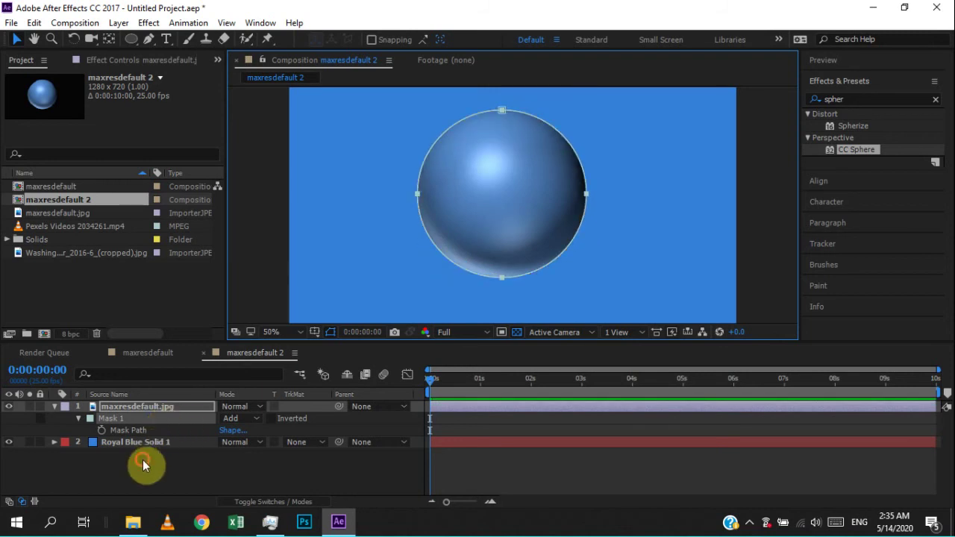
{"action": "left_click", "coordinate": [154, 417]}
{"action": "mouse_move", "coordinate": [530, 156]}
{"action": "left_mouse_down"}
{"action": "mouse_move", "coordinate": [551, 195]}
{"action": "mouse_move", "coordinate": [524, 164]}
{"action": "left_mouse_up"}
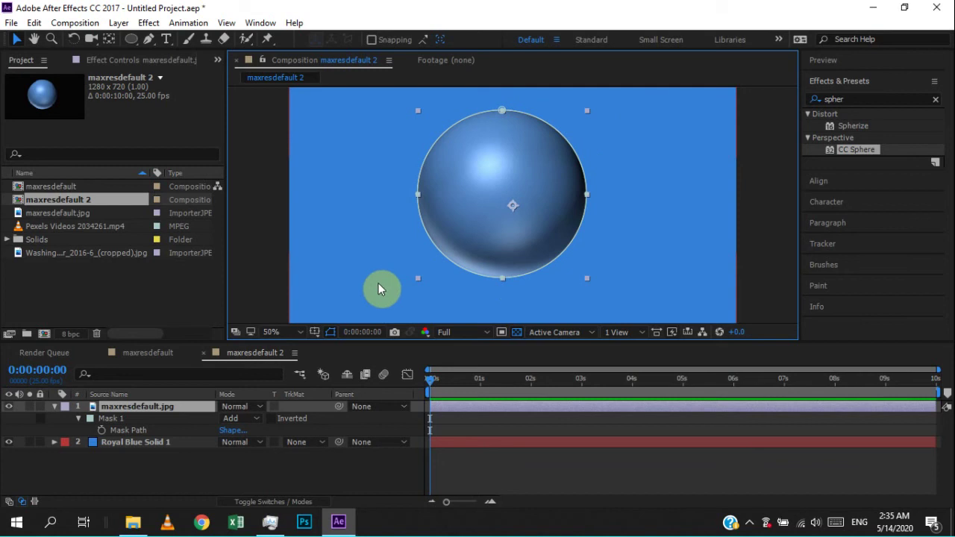
{"action": "left_click", "coordinate": [113, 420]}
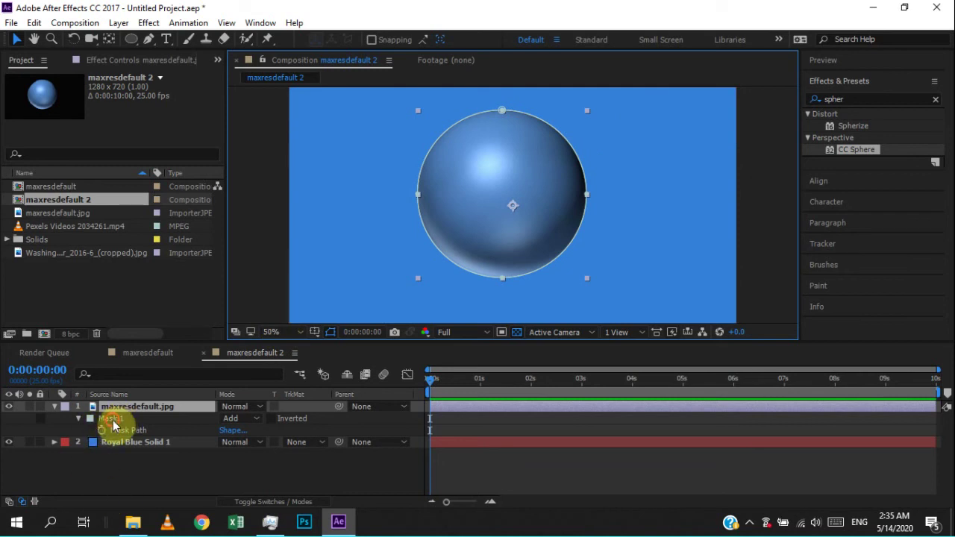
{"action": "left_click", "coordinate": [494, 121]}
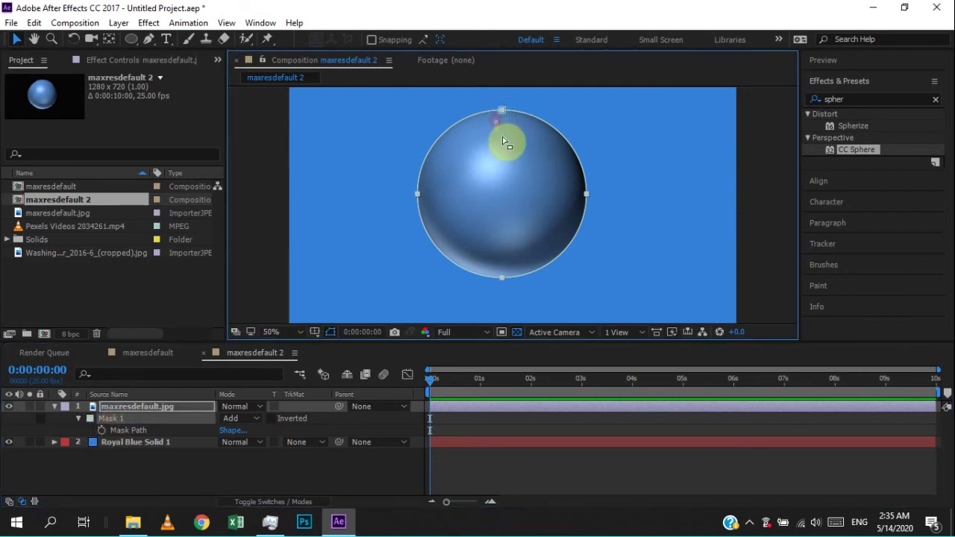
{"action": "left_click_drag", "start_coordinate": [502, 111], "coordinate": [529, 129]}
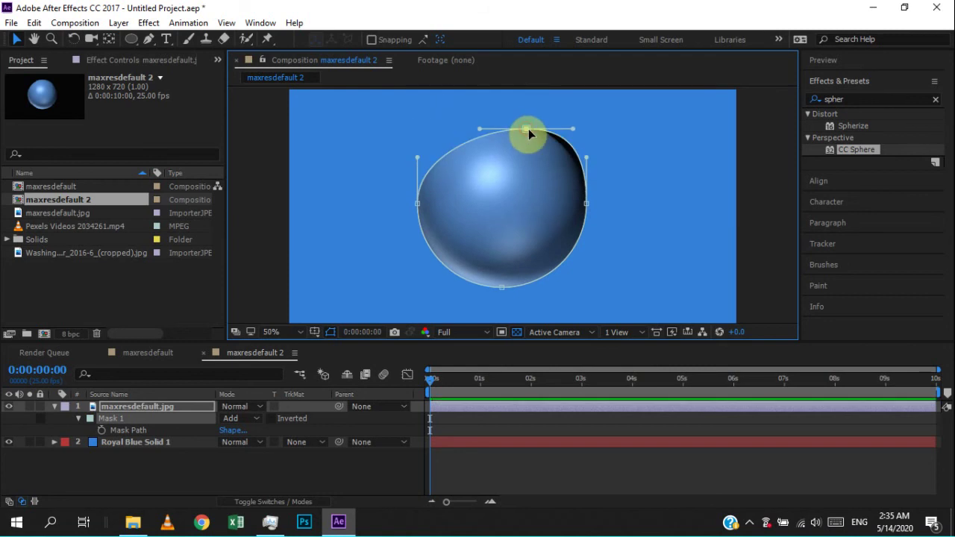
{"action": "key", "text": "ctrl+z"}
{"action": "left_click", "coordinate": [496, 118]}
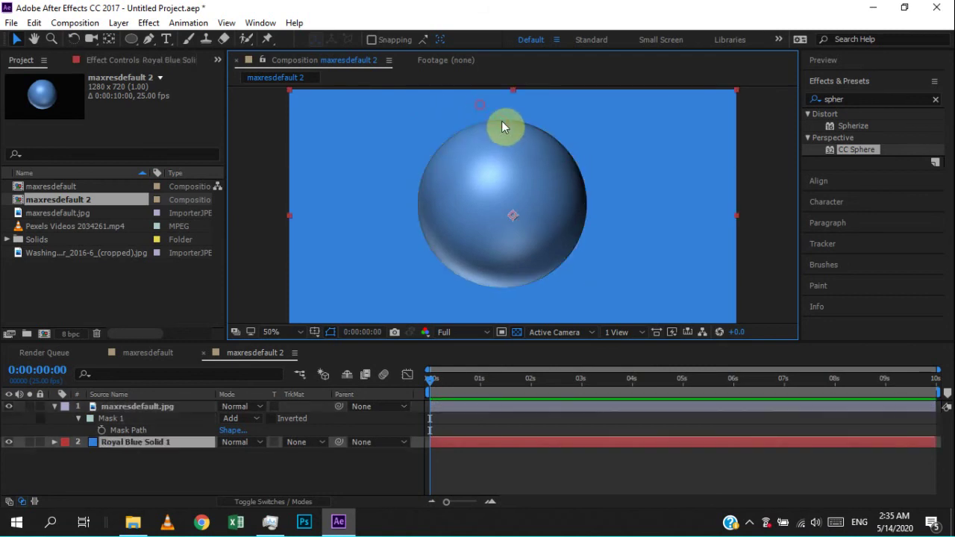
{"action": "left_click", "coordinate": [137, 421]}
{"action": "left_click_drag", "start_coordinate": [503, 122], "coordinate": [509, 142]}
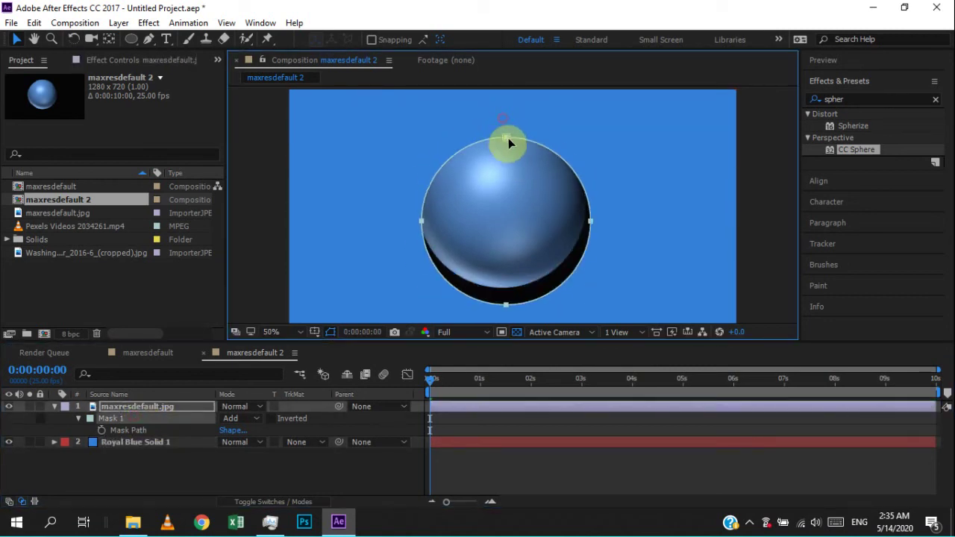
{"action": "key", "text": "ctrl+z"}
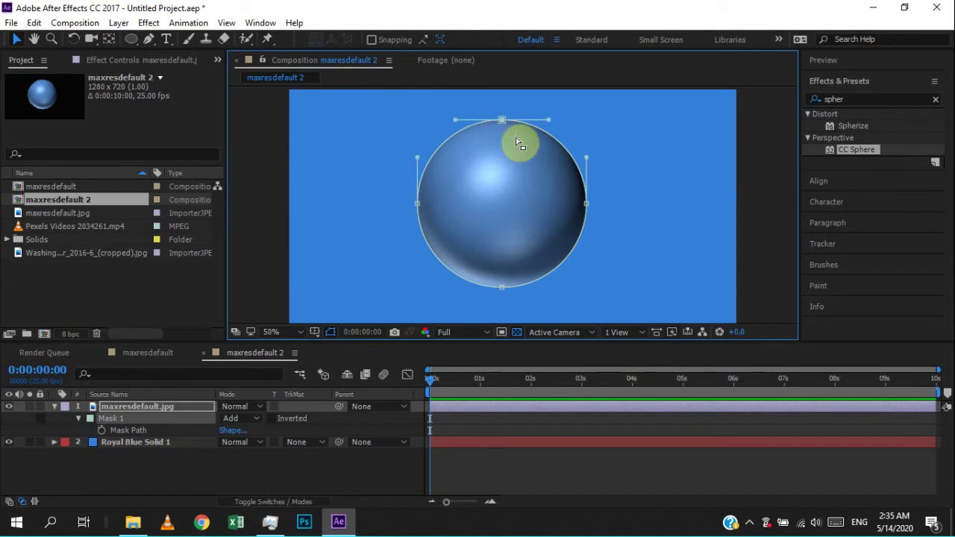
{"action": "mouse_move", "coordinate": [550, 119]}
{"action": "left_mouse_down"}
{"action": "mouse_move", "coordinate": [605, 125]}
{"action": "mouse_move", "coordinate": [616, 141]}
{"action": "left_mouse_up"}
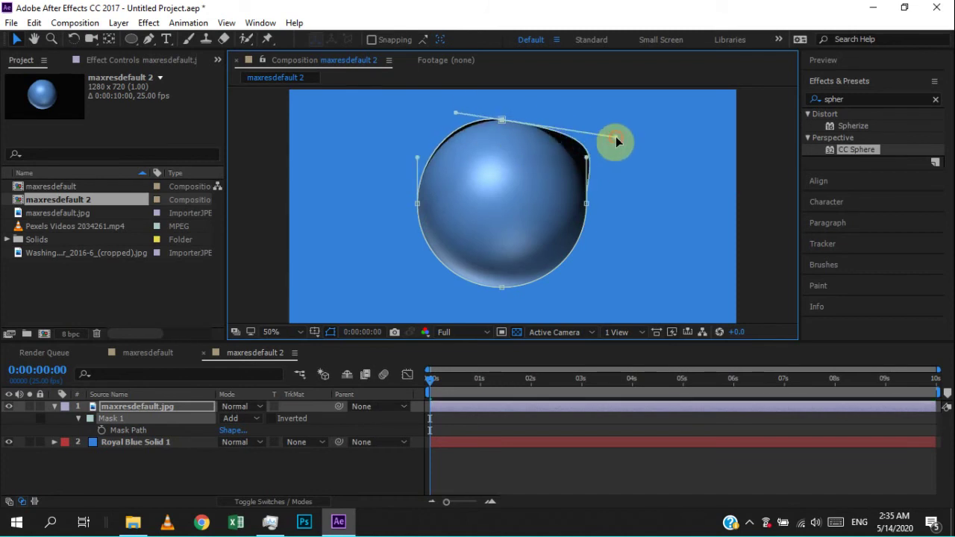
{"action": "key", "text": "ctrl+z"}
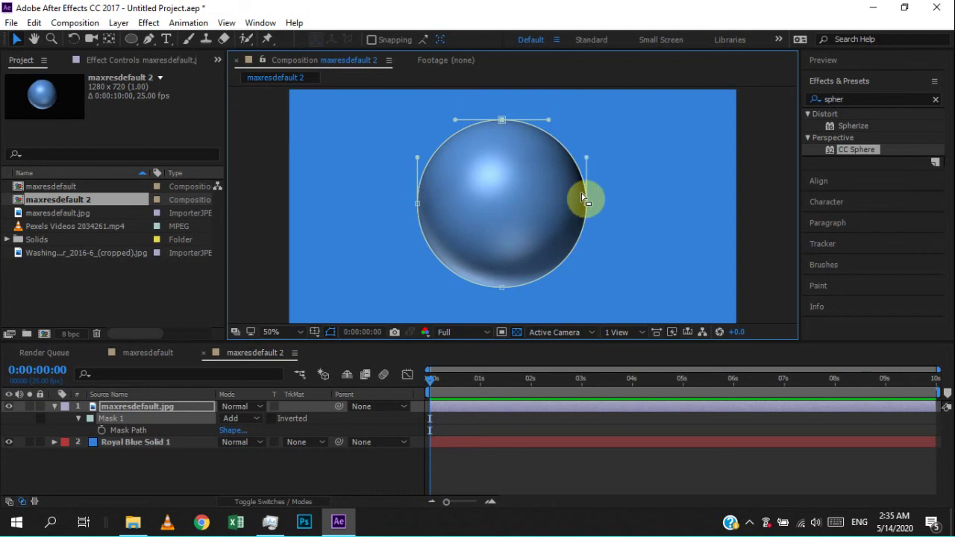
{"action": "left_click", "coordinate": [502, 120]}
{"action": "left_click_drag", "start_coordinate": [500, 149], "coordinate": [500, 158]}
{"action": "key", "text": "ctrl+z"}
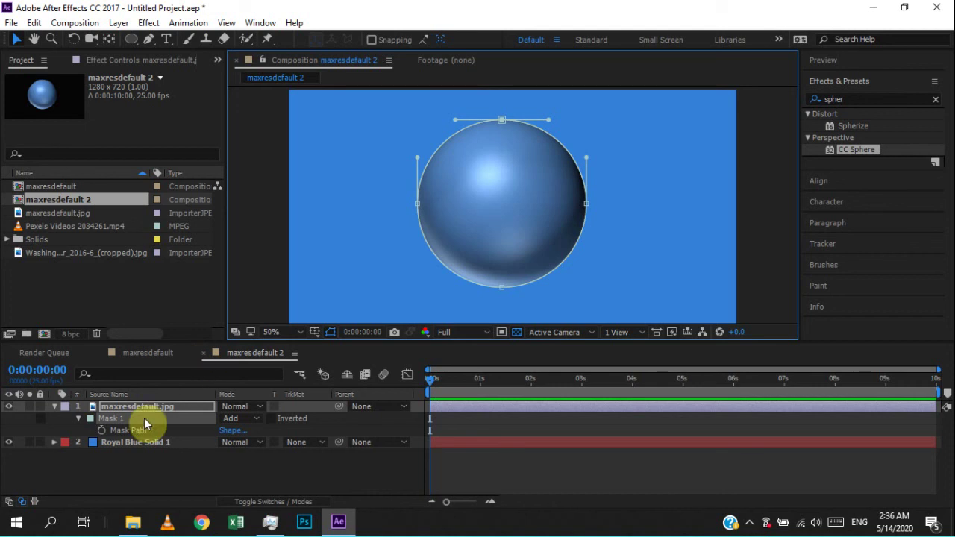
Step: Scale the sphere's mask with Free Transform corner handles, then return it to fit the sphere
{"action": "double_click", "coordinate": [503, 122]}
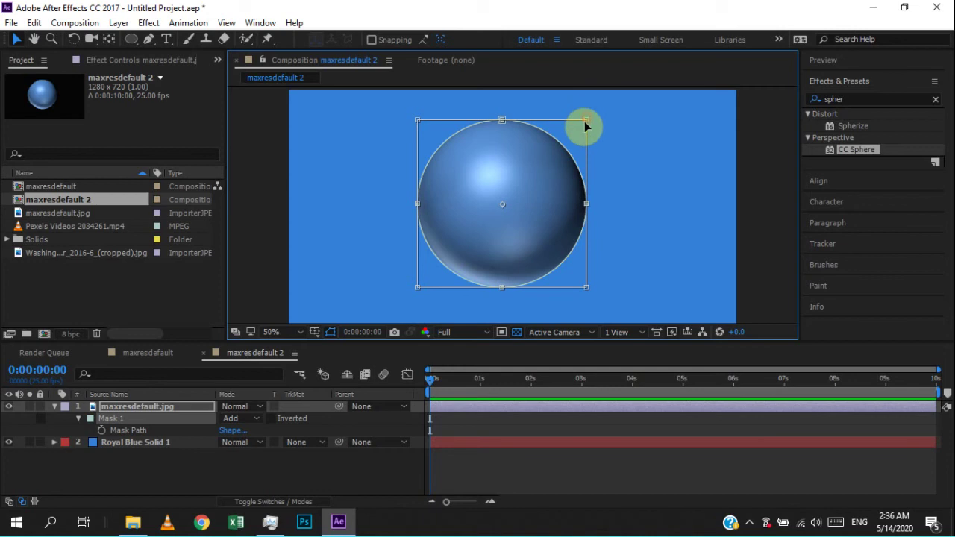
{"action": "mouse_move", "coordinate": [587, 118]}
{"action": "left_mouse_down"}
{"action": "mouse_move", "coordinate": [577, 142]}
{"action": "mouse_move", "coordinate": [594, 148]}
{"action": "left_mouse_up"}
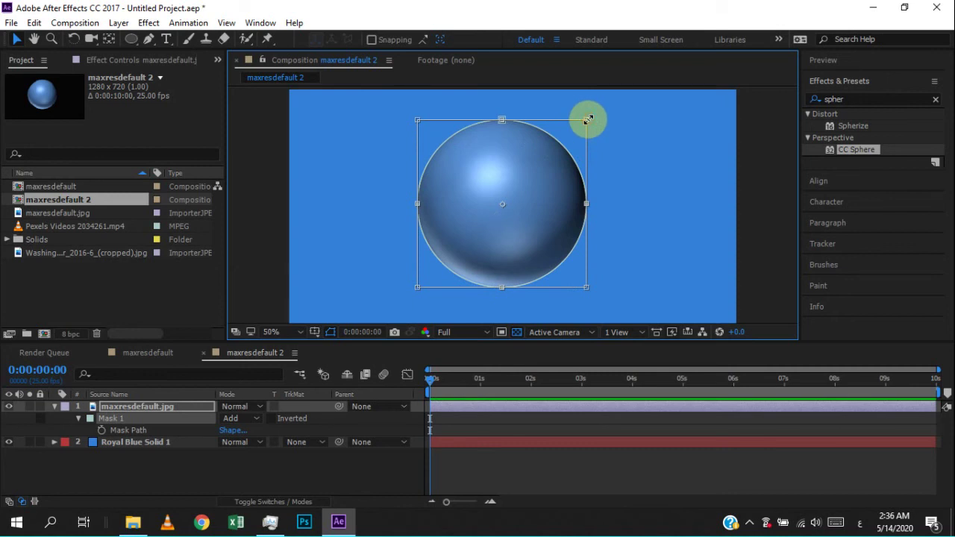
{"action": "left_click_drag", "start_coordinate": [589, 119], "coordinate": [583, 132]}
{"action": "left_click_drag", "start_coordinate": [580, 132], "coordinate": [611, 118]}
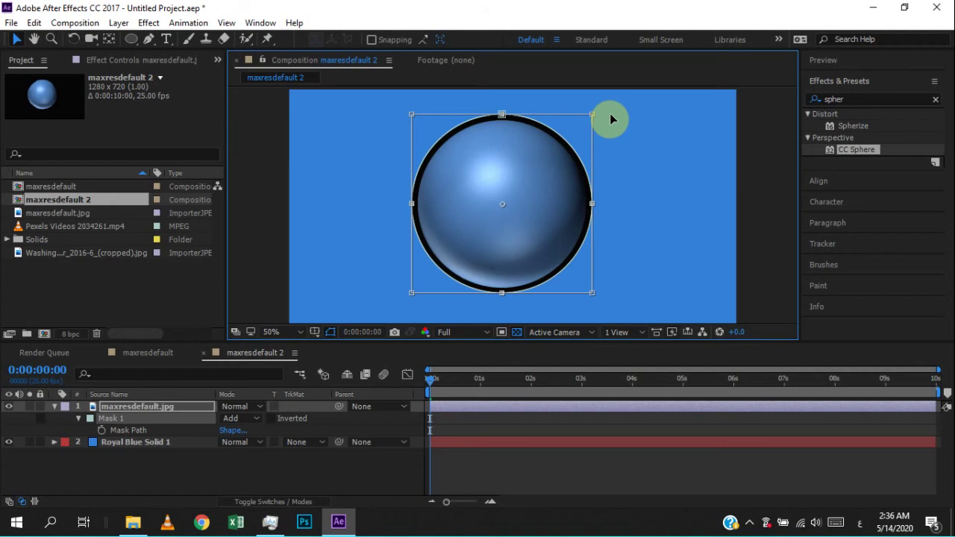
{"action": "left_click_drag", "start_coordinate": [609, 119], "coordinate": [617, 121]}
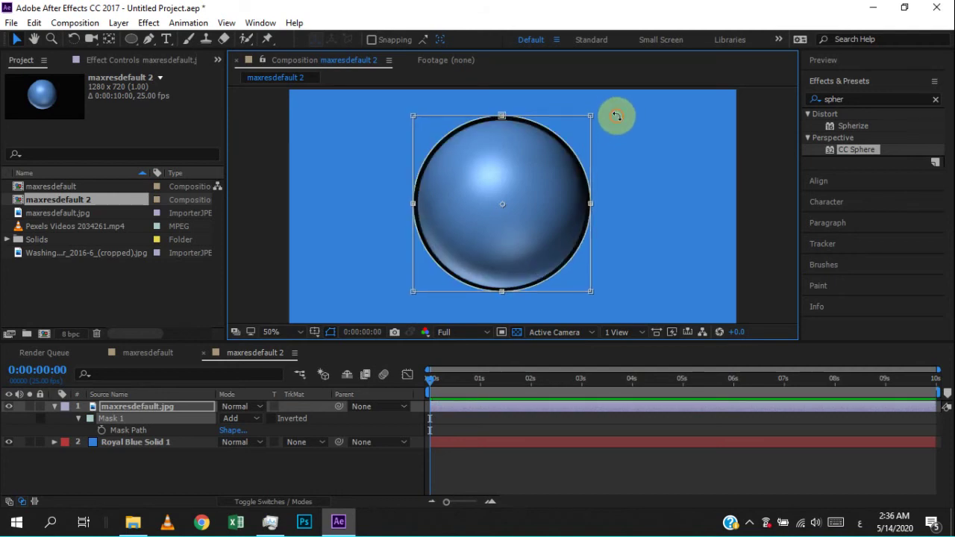
{"action": "left_click_drag", "start_coordinate": [617, 121], "coordinate": [601, 129]}
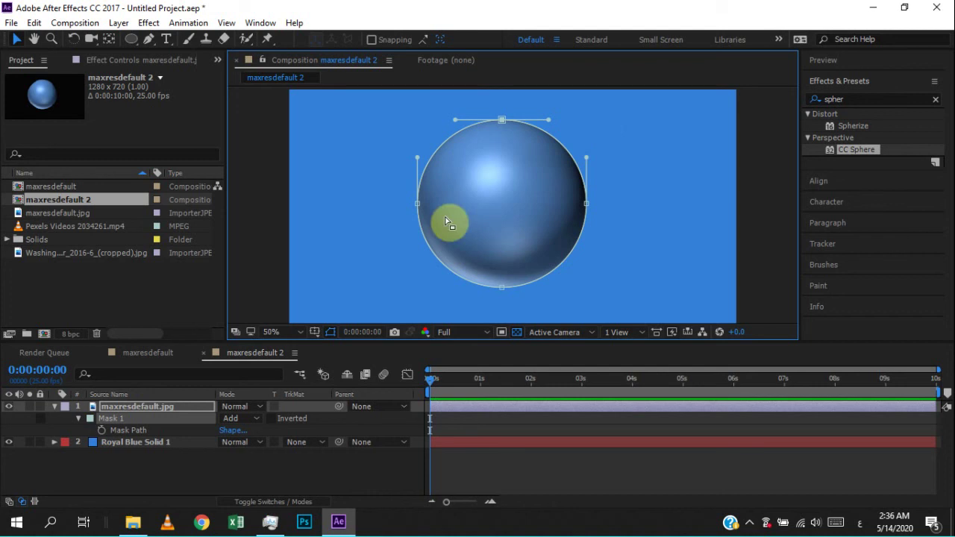
{"action": "left_click", "coordinate": [500, 120]}
{"action": "double_click", "coordinate": [500, 120]}
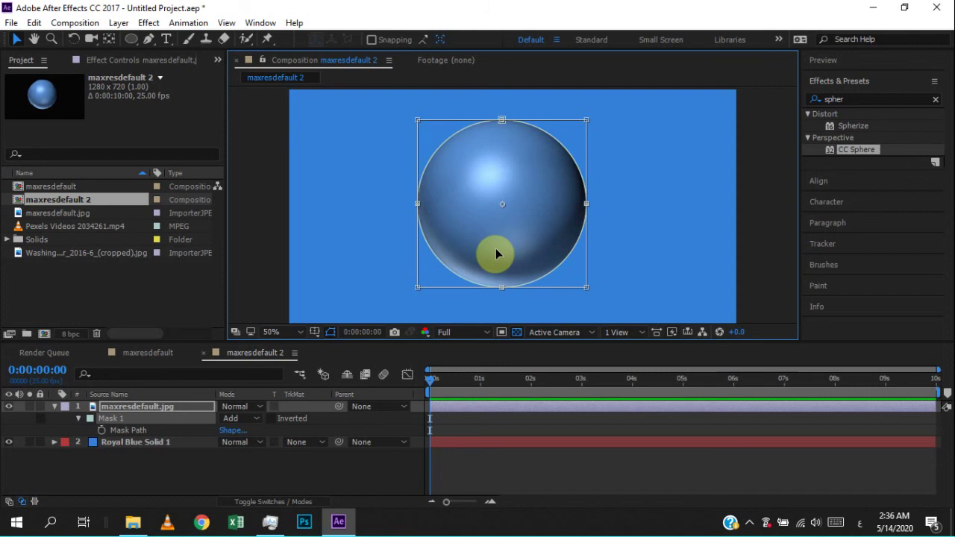
{"action": "key", "text": "Return"}
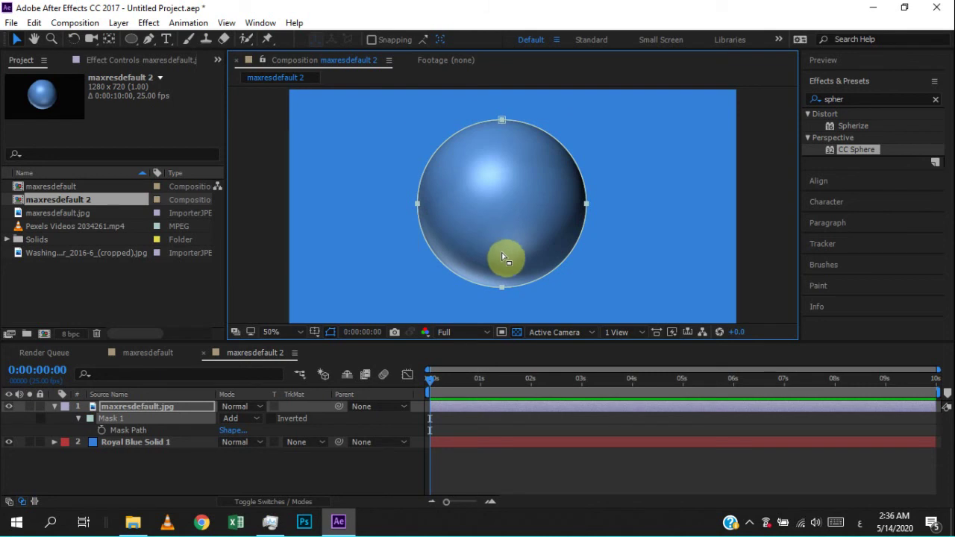
{"action": "left_click", "coordinate": [129, 461]}
{"action": "left_click", "coordinate": [134, 419]}
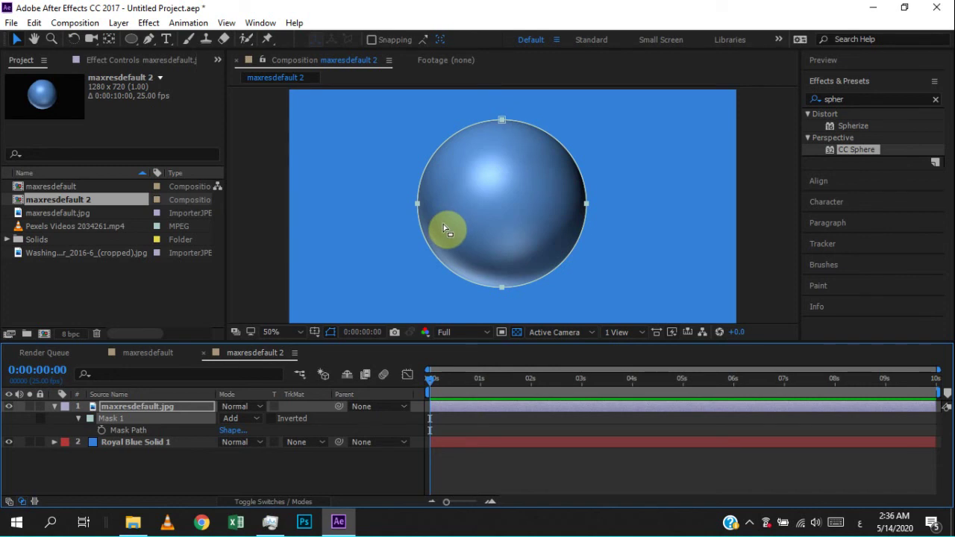
Step: Set Mask 1's bounding box to left 368, top 88, right 852, bottom 568 px
{"action": "key", "text": "m"}
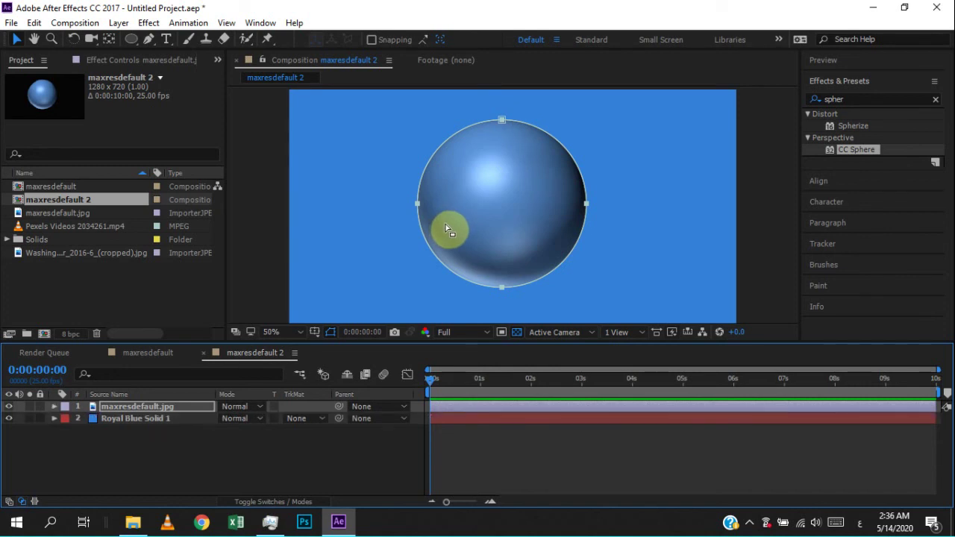
{"action": "key", "text": "m"}
{"action": "key", "text": "m"}
{"action": "key", "text": "m"}
{"action": "key", "text": "m"}
{"action": "key", "text": "m"}
{"action": "key", "text": "m"}
{"action": "key", "text": "m"}
{"action": "key", "text": "m"}
{"action": "key", "text": "m"}
{"action": "key", "text": "m"}
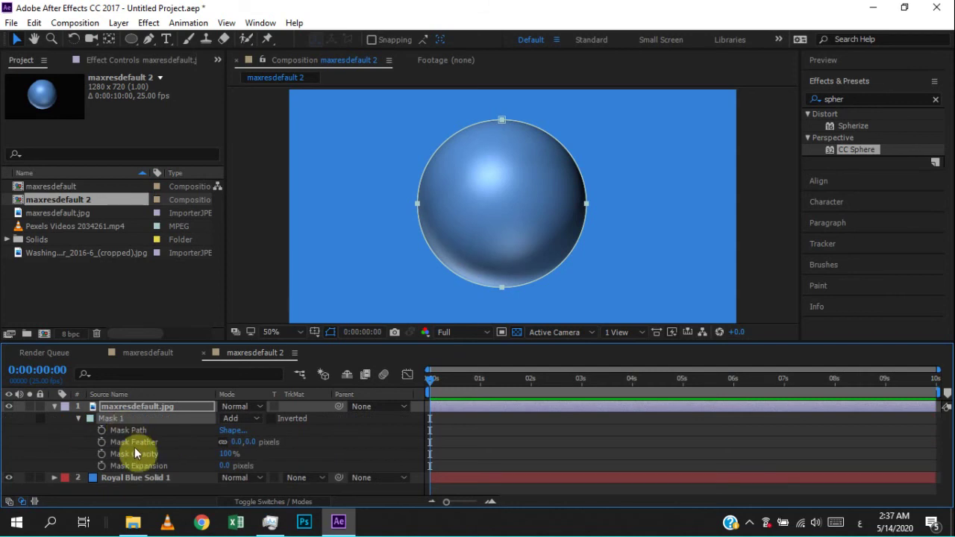
{"action": "key", "text": "m"}
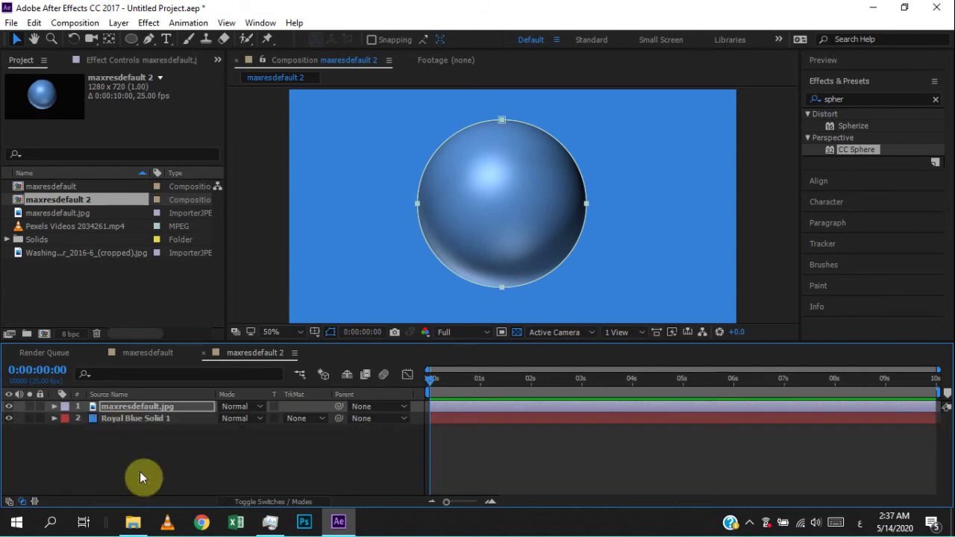
{"action": "key", "text": "m"}
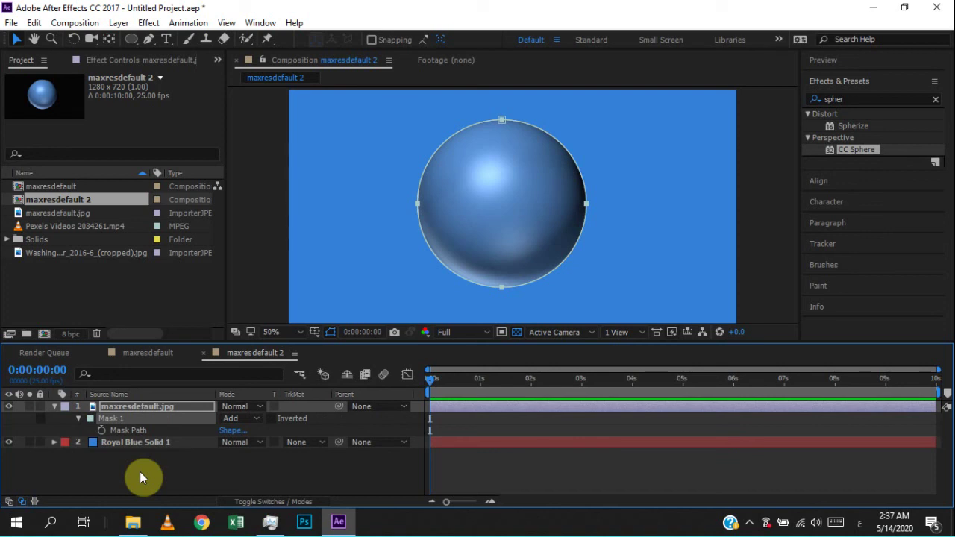
{"action": "key", "text": "m"}
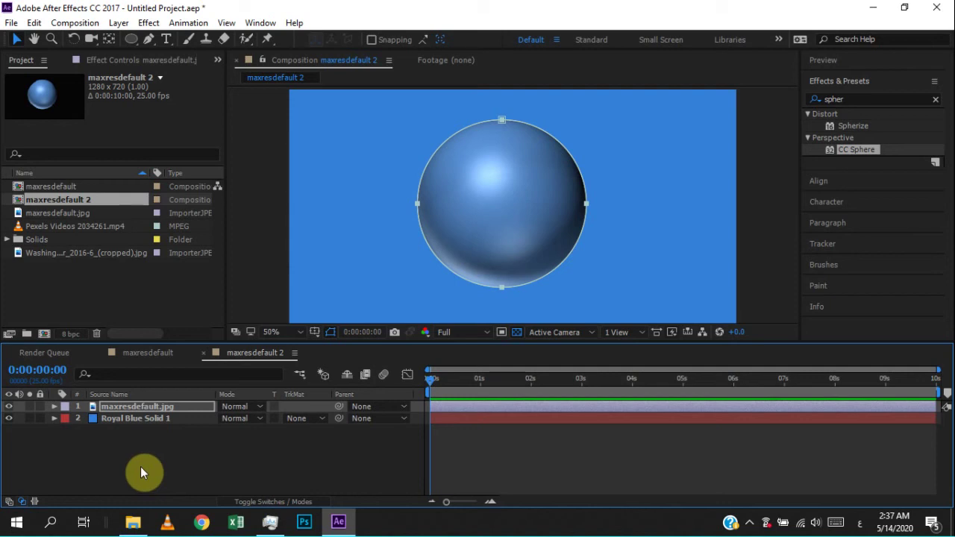
{"action": "key", "text": "m"}
{"action": "key", "text": "m"}
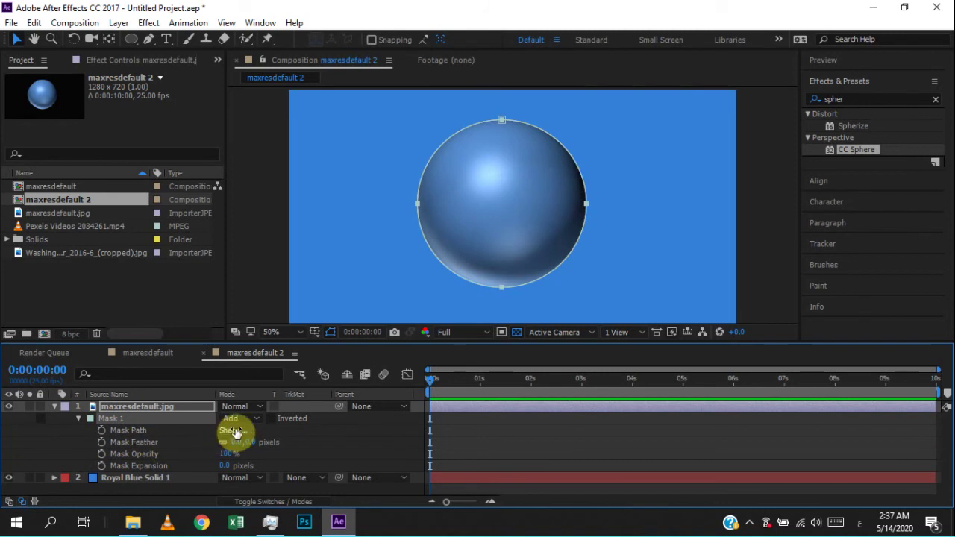
{"action": "left_click", "coordinate": [221, 433]}
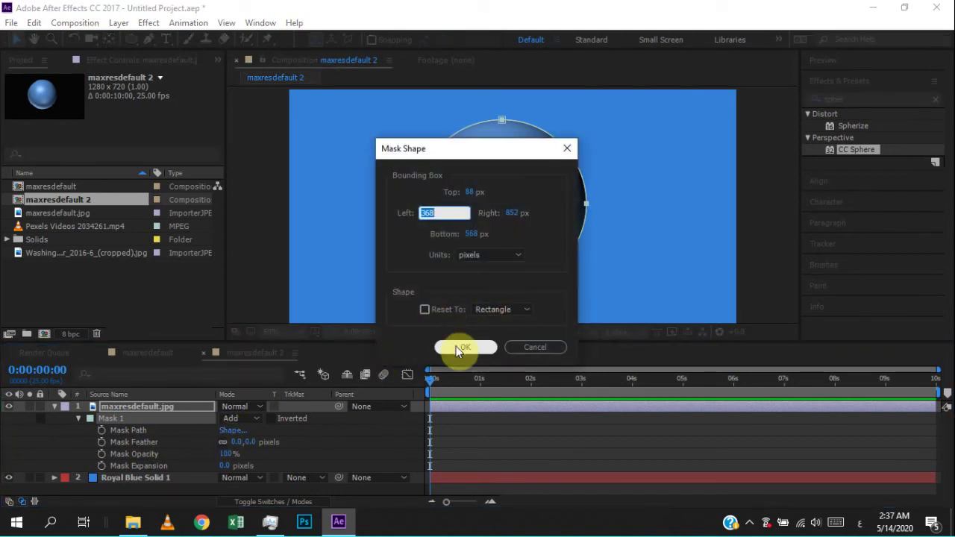
{"action": "left_click", "coordinate": [457, 347]}
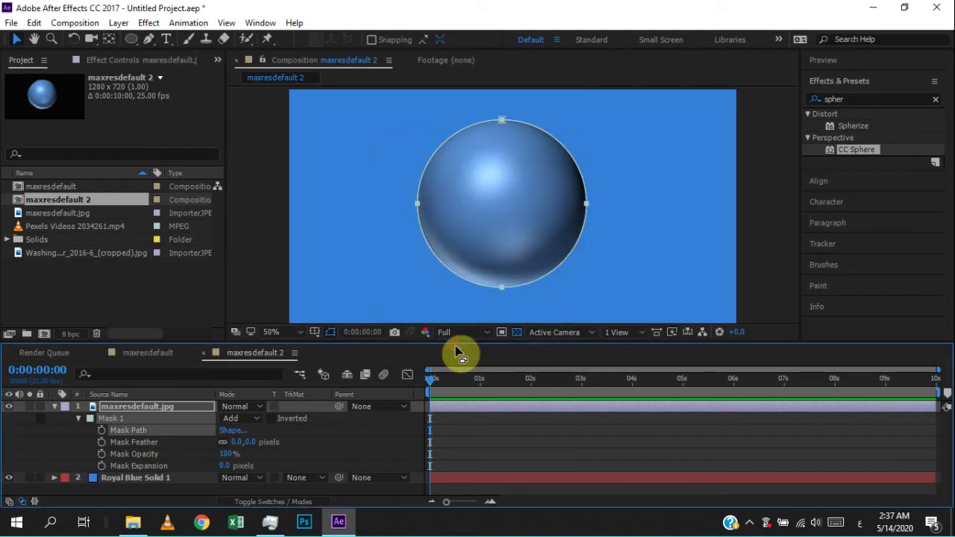
{"action": "left_click", "coordinate": [264, 365]}
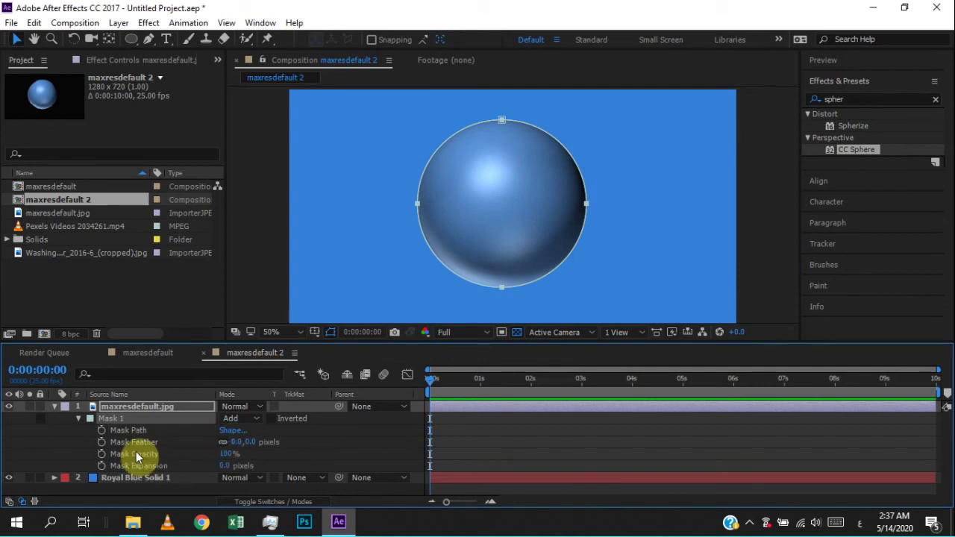
Step: Zoom the viewer to 100% and turn on the transparency grid
{"action": "key", "text": "slash"}
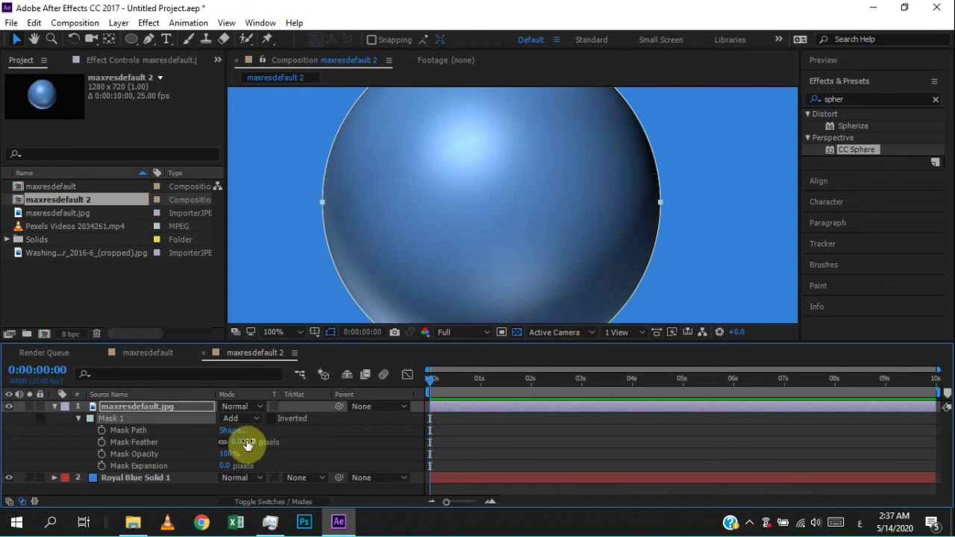
{"action": "left_click", "coordinate": [237, 443]}
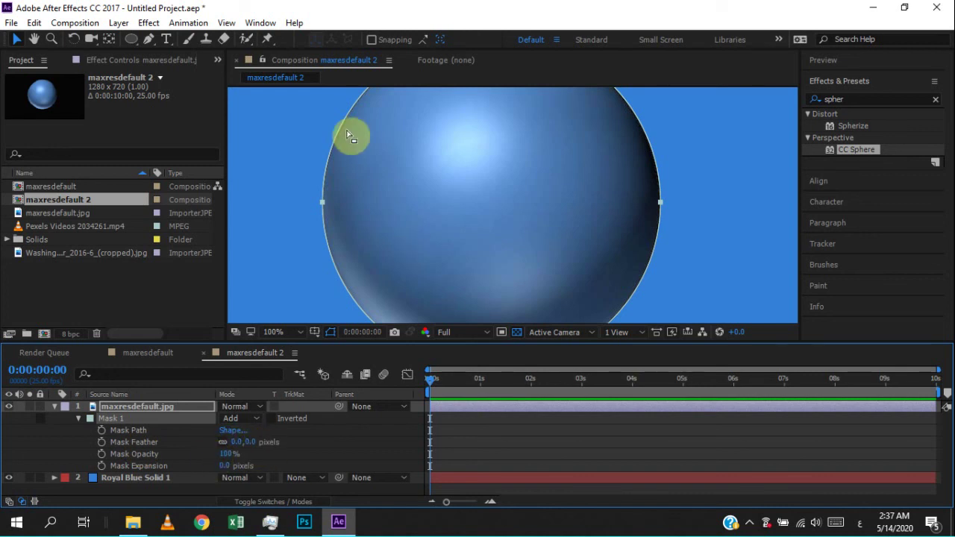
{"action": "left_click", "coordinate": [520, 333]}
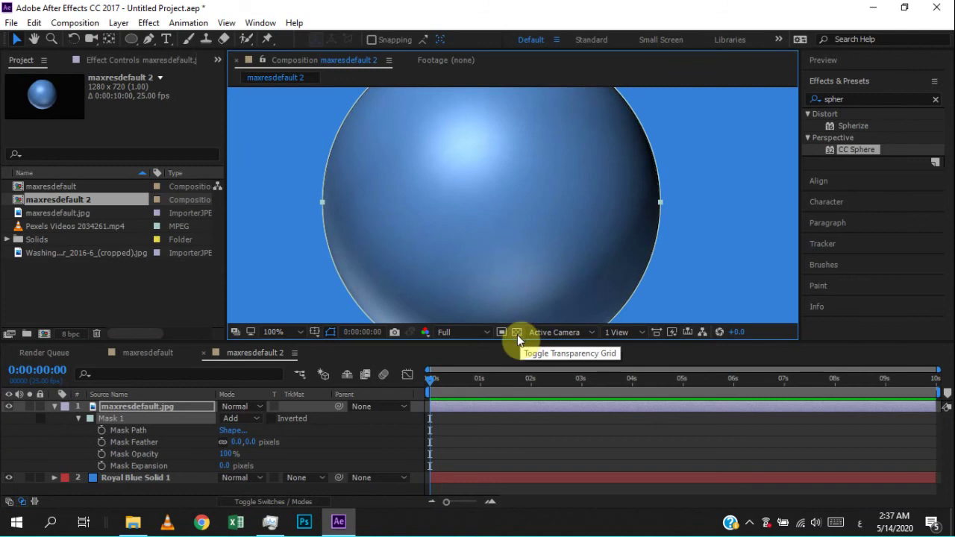
Step: Hide the Royal Blue Solid layer and zoom in on the sphere's left edge
{"action": "left_click", "coordinate": [54, 406]}
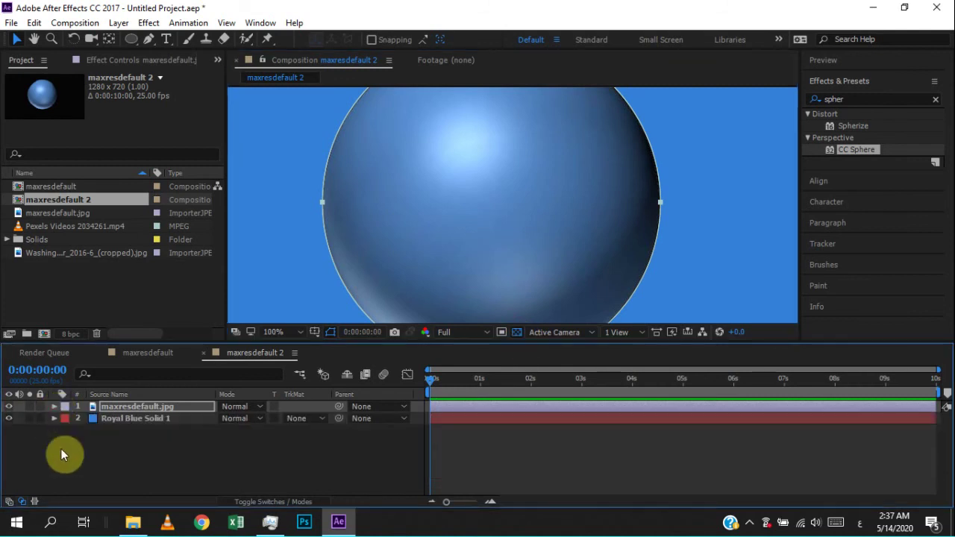
{"action": "left_click", "coordinate": [9, 418]}
{"action": "left_click", "coordinate": [137, 452]}
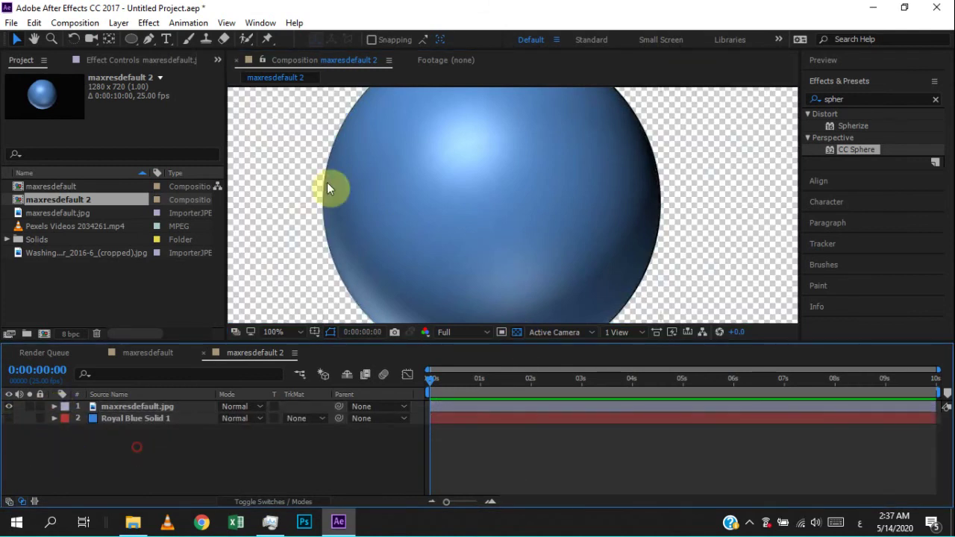
{"action": "mouse_move", "coordinate": [360, 185]}
{"action": "left_mouse_down"}
{"action": "mouse_move", "coordinate": [448, 208]}
{"action": "mouse_move", "coordinate": [332, 238]}
{"action": "left_mouse_up"}
{"action": "scroll", "coordinate": [448, 208], "scroll_direction": "up", "scroll_amount": 1}
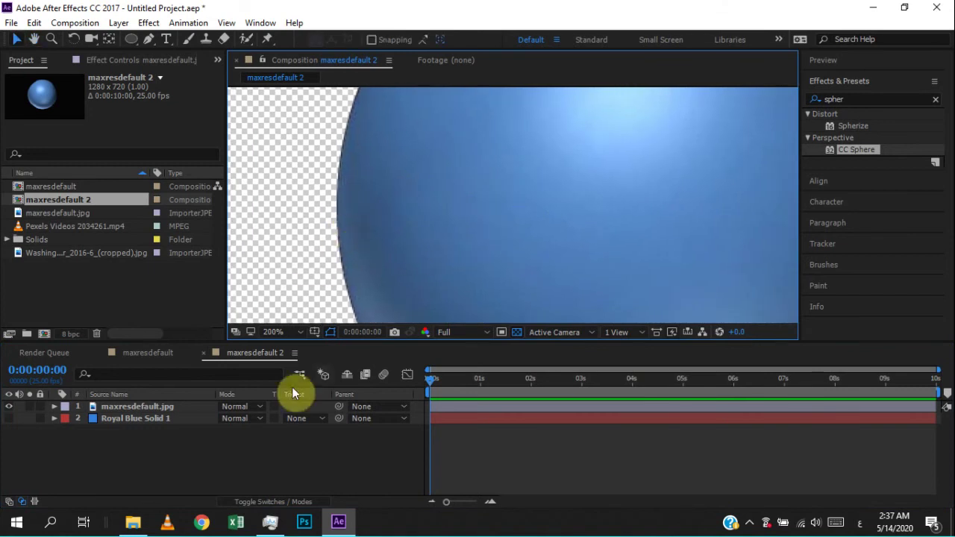
Step: Set Mask 1's feather to 1.0 pixels and try lowering the Mask Opacity
{"action": "left_click", "coordinate": [127, 405]}
{"action": "key", "text": "m"}
{"action": "key", "text": "m"}
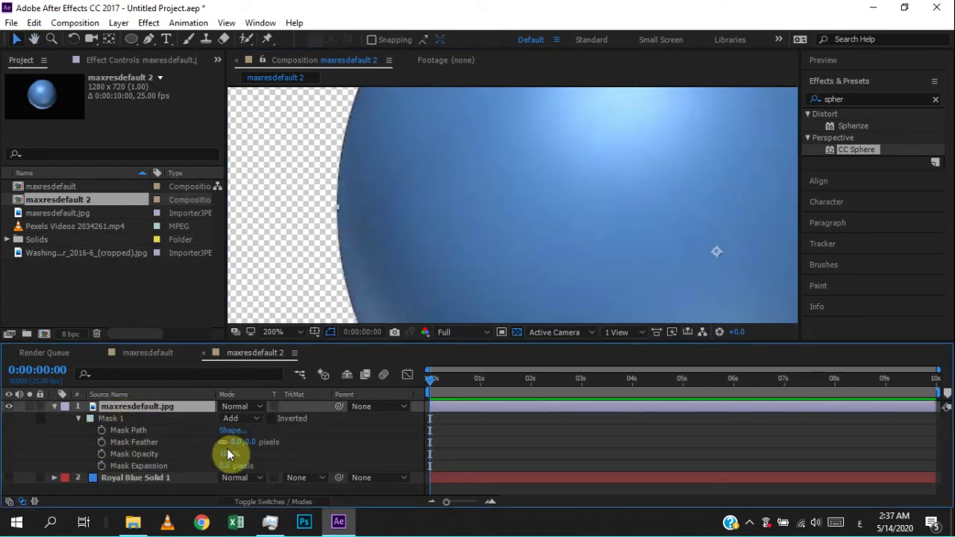
{"action": "mouse_move", "coordinate": [238, 442]}
{"action": "left_mouse_down"}
{"action": "mouse_move", "coordinate": [264, 441]}
{"action": "mouse_move", "coordinate": [239, 446]}
{"action": "mouse_move", "coordinate": [255, 443]}
{"action": "left_mouse_up"}
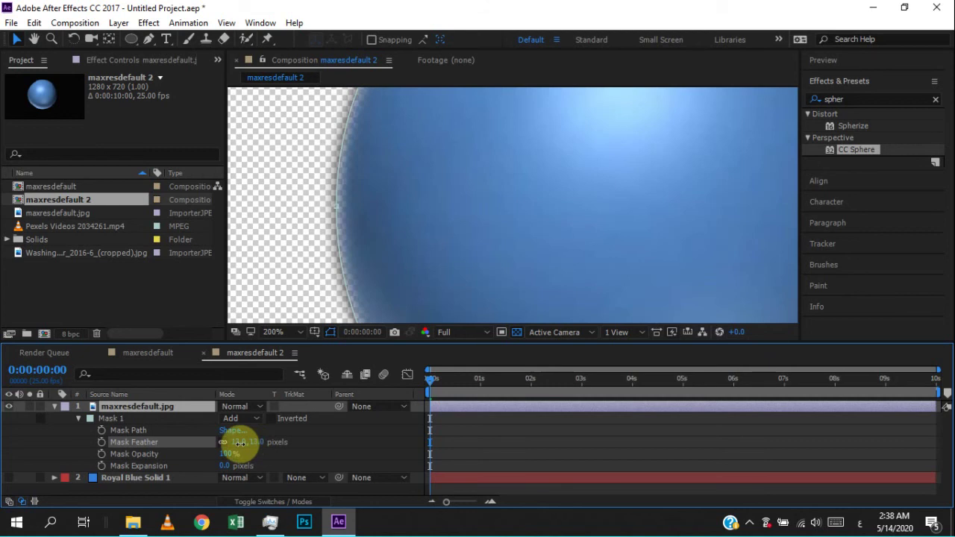
{"action": "mouse_move", "coordinate": [254, 444]}
{"action": "left_mouse_down"}
{"action": "mouse_move", "coordinate": [265, 442]}
{"action": "mouse_move", "coordinate": [214, 444]}
{"action": "left_mouse_up"}
{"action": "scroll", "coordinate": [490, 213], "scroll_direction": "down", "scroll_amount": 2}
{"action": "scroll", "coordinate": [490, 213], "scroll_direction": "down", "scroll_amount": 2}
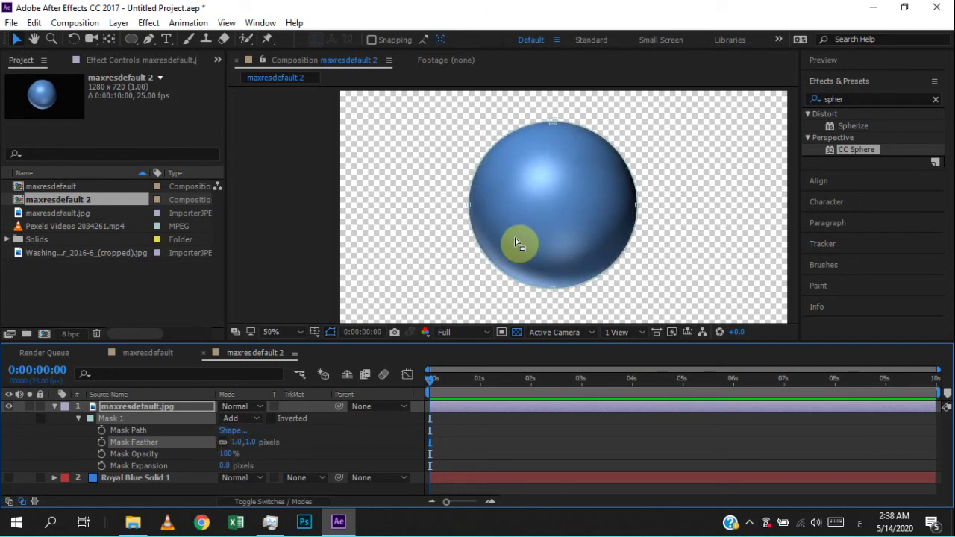
{"action": "scroll", "coordinate": [515, 243], "scroll_direction": "up", "scroll_amount": 2}
{"action": "left_click_drag", "start_coordinate": [551, 226], "coordinate": [506, 184]}
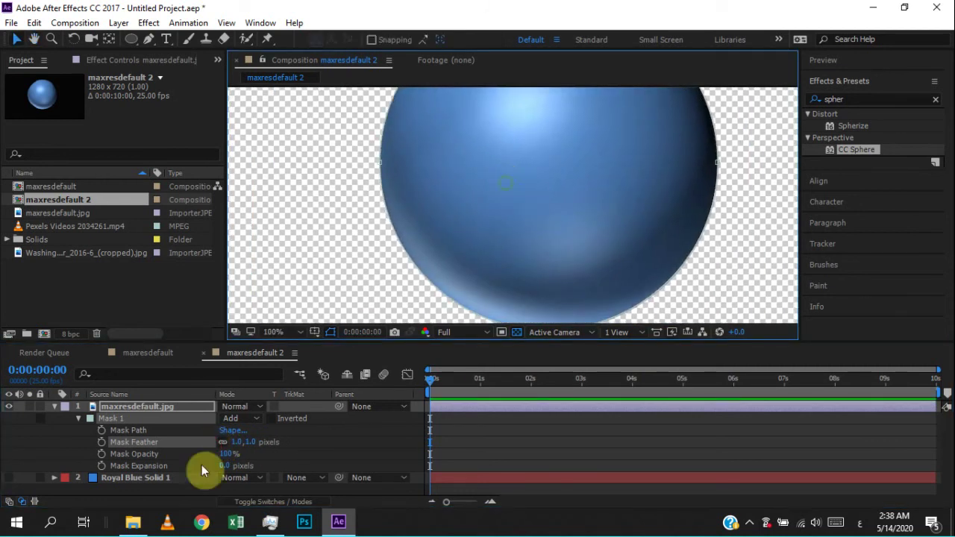
{"action": "mouse_move", "coordinate": [226, 457]}
{"action": "left_mouse_down"}
{"action": "mouse_move", "coordinate": [187, 454]}
{"action": "mouse_move", "coordinate": [245, 443]}
{"action": "left_mouse_up"}
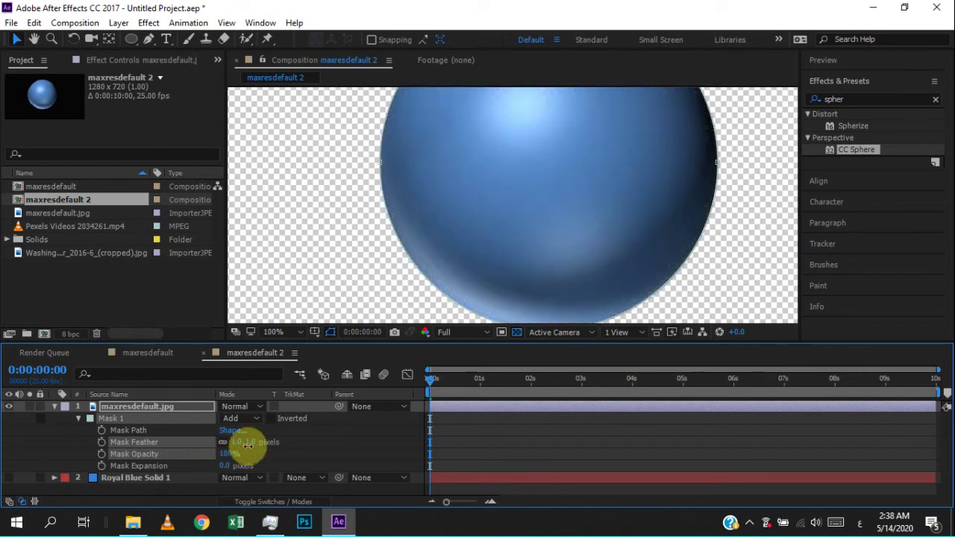
{"action": "key", "text": "t"}
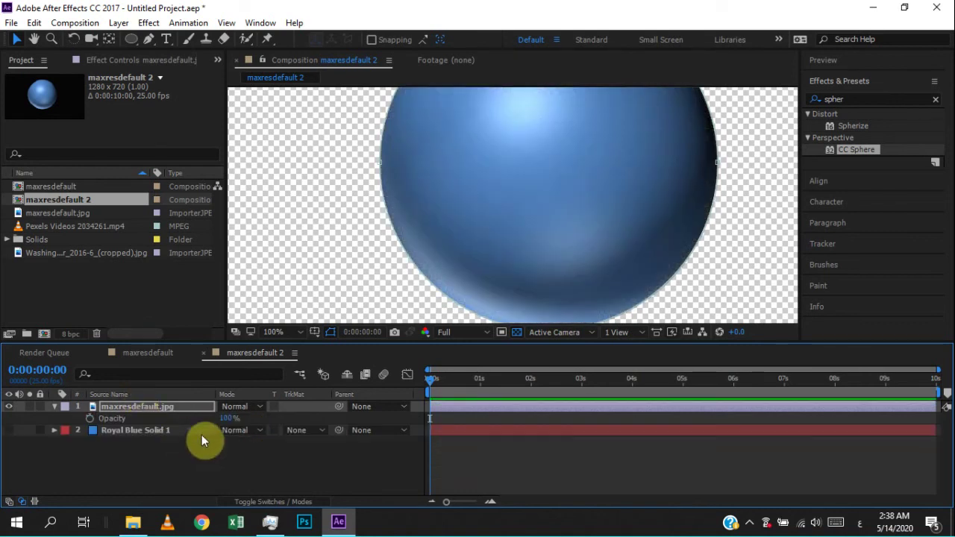
{"action": "left_click_drag", "start_coordinate": [227, 421], "coordinate": [188, 422]}
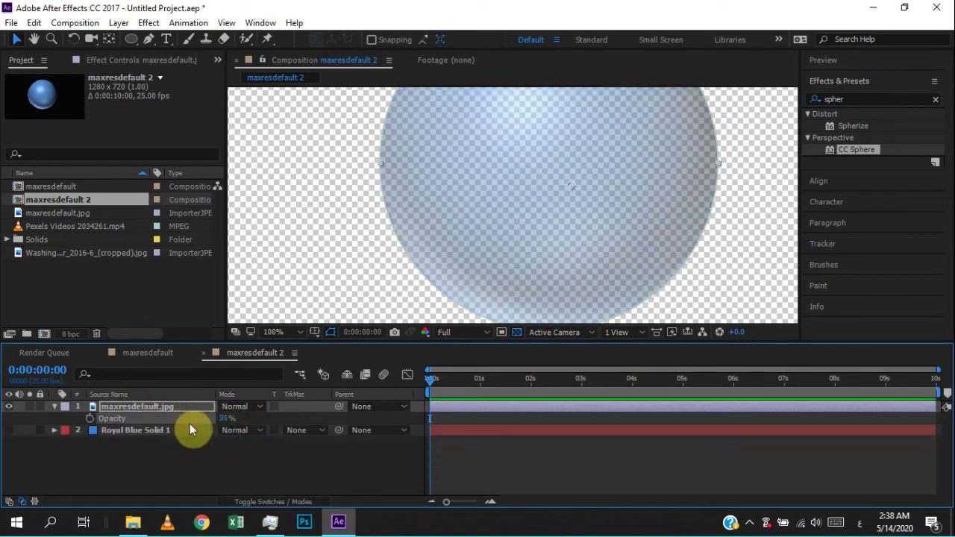
{"action": "key", "text": "ctrl+z"}
{"action": "key", "text": "m"}
{"action": "key", "text": "m"}
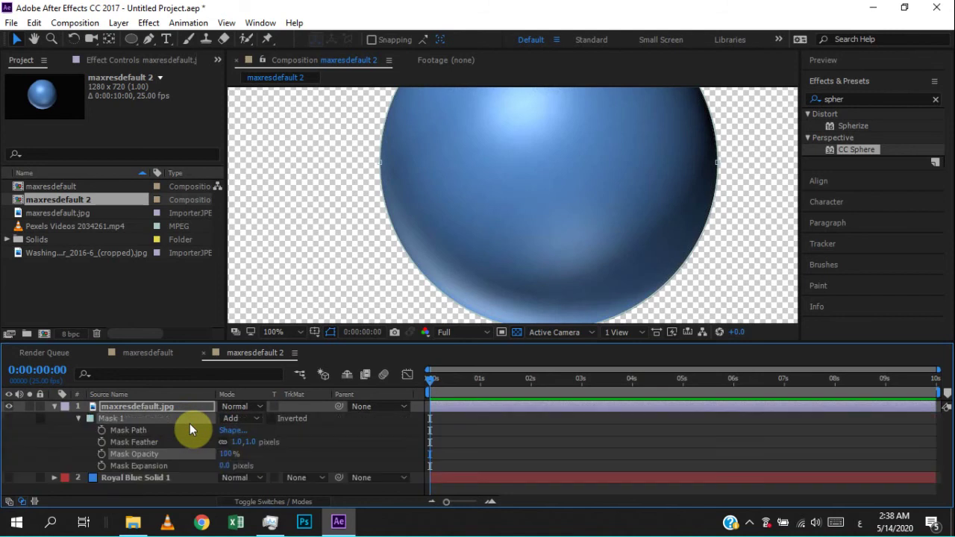
{"action": "left_click_drag", "start_coordinate": [226, 454], "coordinate": [235, 453]}
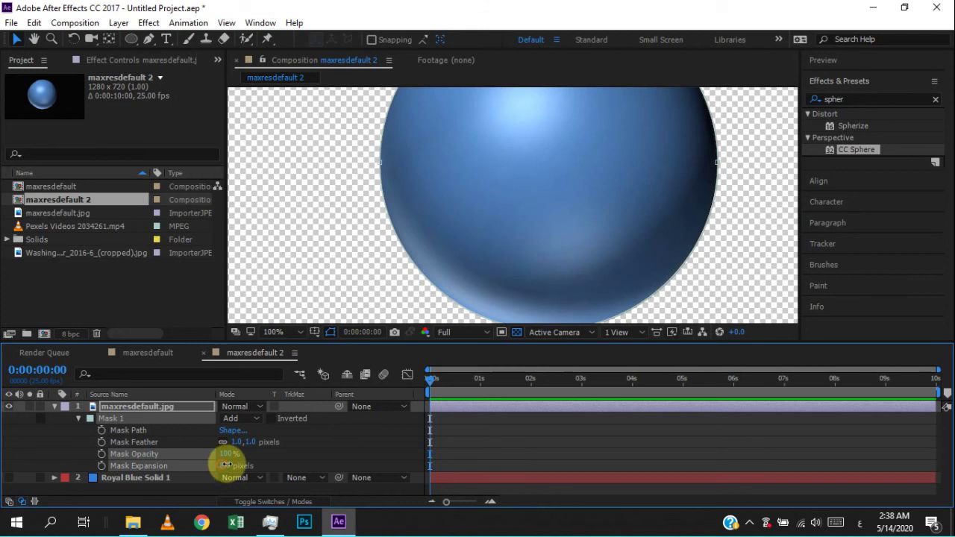
{"action": "left_click_drag", "start_coordinate": [228, 466], "coordinate": [225, 468]}
{"action": "scroll", "coordinate": [593, 140], "scroll_direction": "down", "scroll_amount": 2}
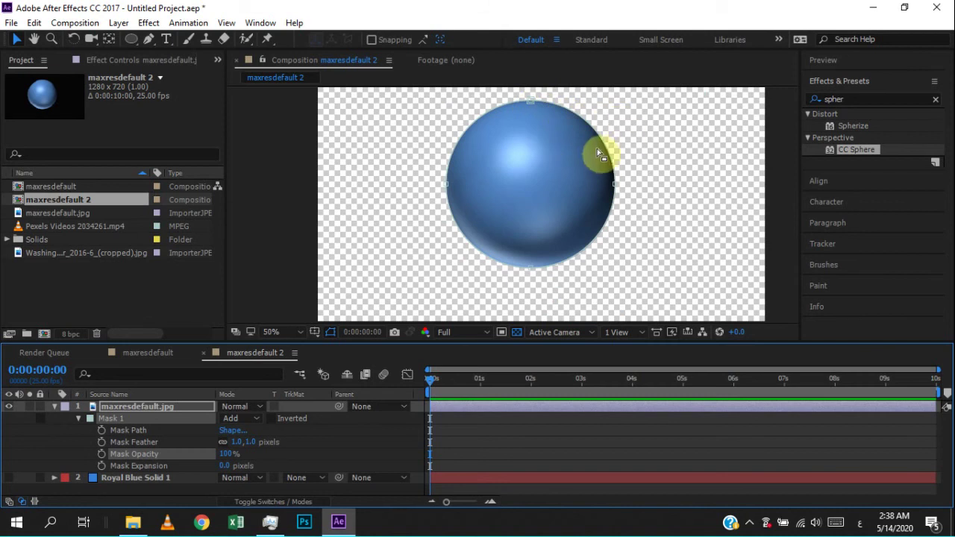
{"action": "key", "text": "h"}
{"action": "left_click_drag", "start_coordinate": [576, 141], "coordinate": [586, 160]}
{"action": "key", "text": "v"}
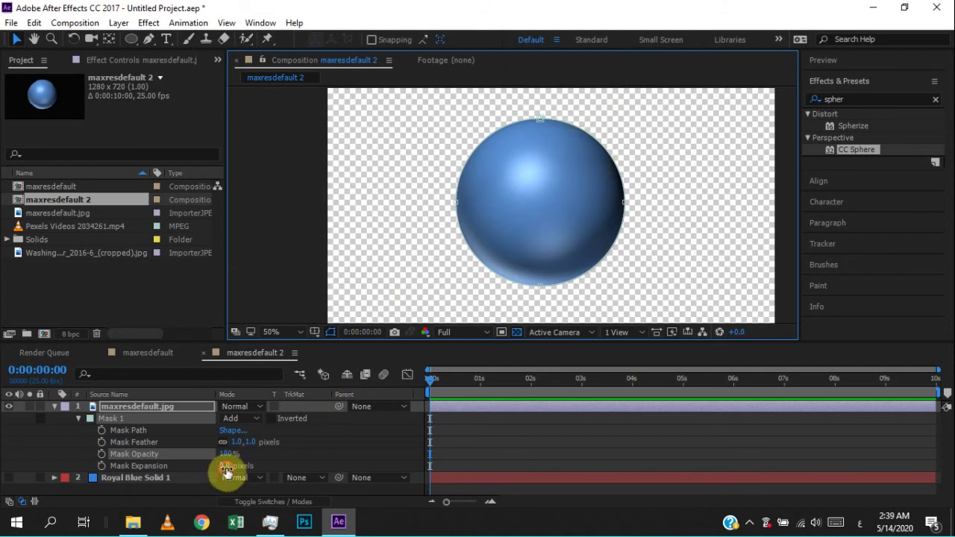
{"action": "left_click_drag", "start_coordinate": [224, 465], "coordinate": [254, 462]}
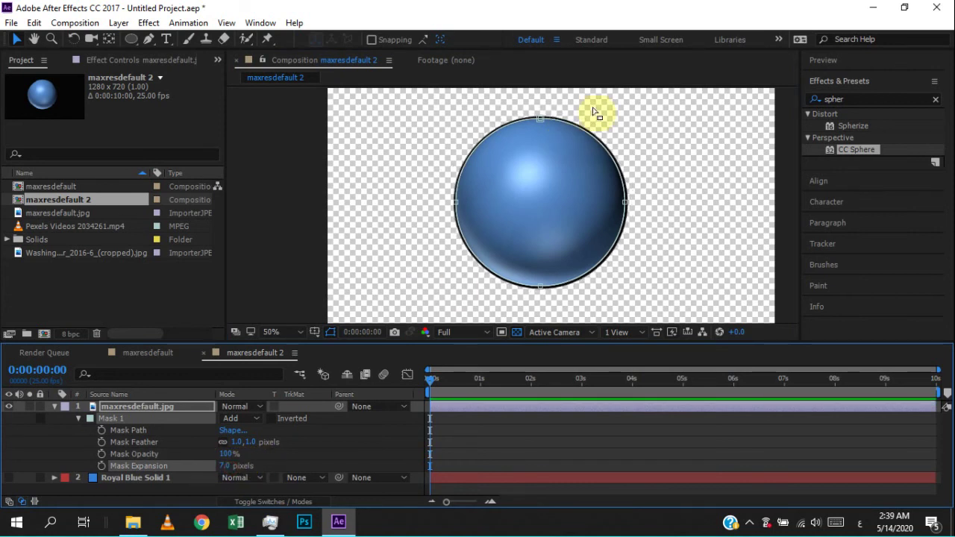
{"action": "key", "text": "ctrl+z"}
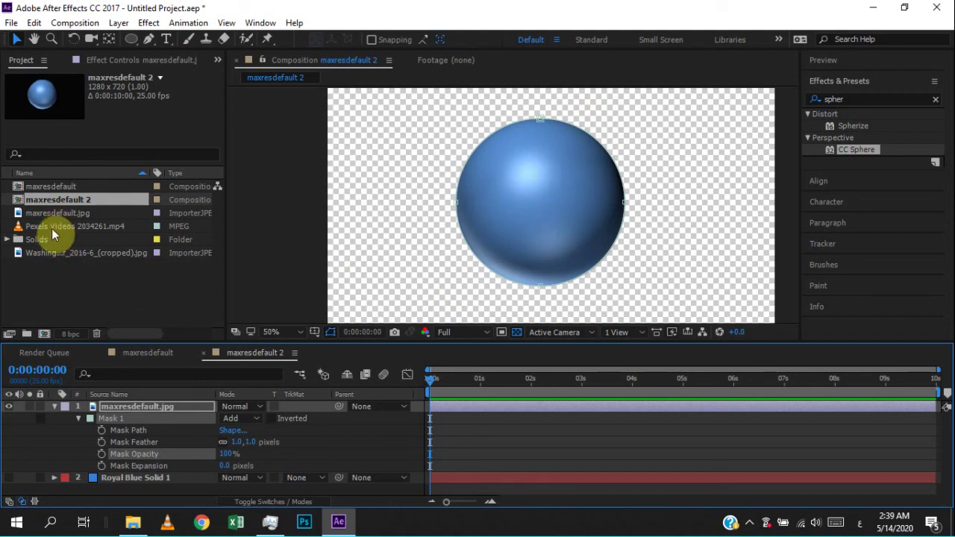
Step: Create the Pexels Videos 2034261 composition from the Eiffel Tower clip and zoom the viewer to fit
{"action": "left_click", "coordinate": [56, 253]}
{"action": "left_click", "coordinate": [72, 272]}
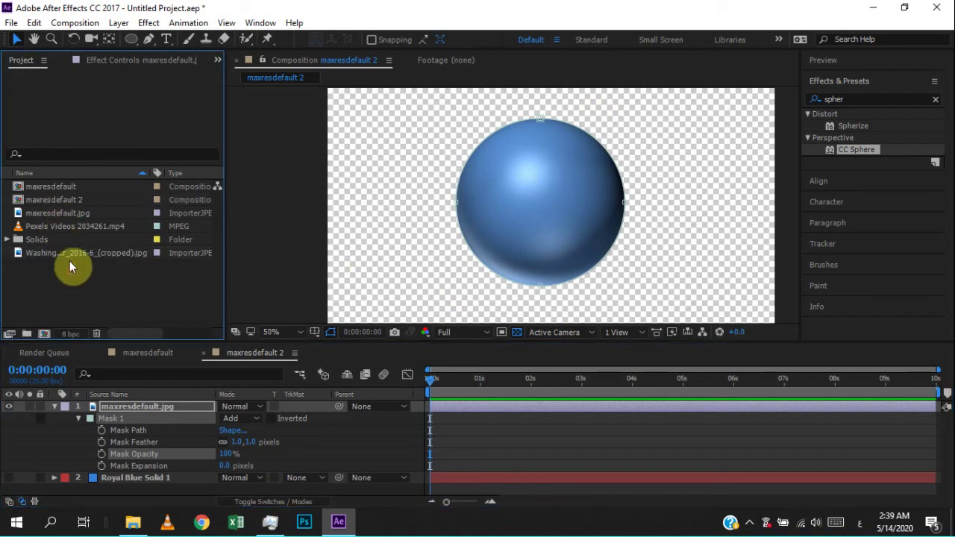
{"action": "left_click", "coordinate": [51, 211]}
{"action": "left_click", "coordinate": [49, 227]}
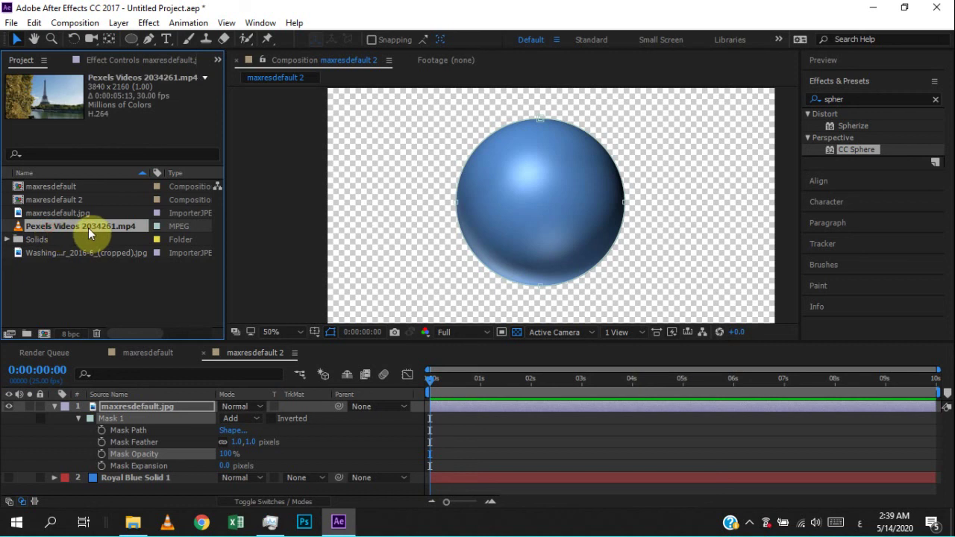
{"action": "left_click_drag", "start_coordinate": [62, 224], "coordinate": [45, 333]}
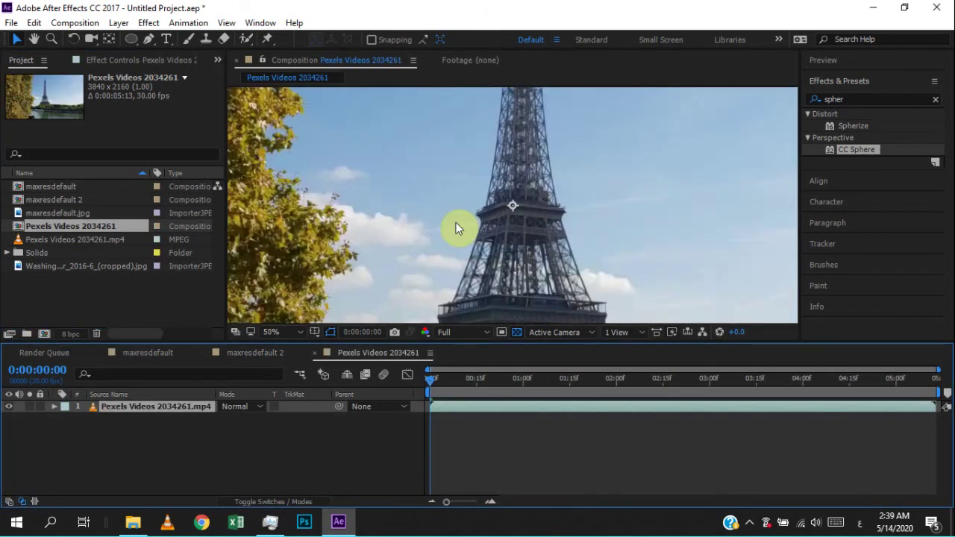
{"action": "scroll", "coordinate": [456, 223], "scroll_direction": "down", "scroll_amount": 2}
{"action": "scroll", "coordinate": [456, 222], "scroll_direction": "down", "scroll_amount": 2}
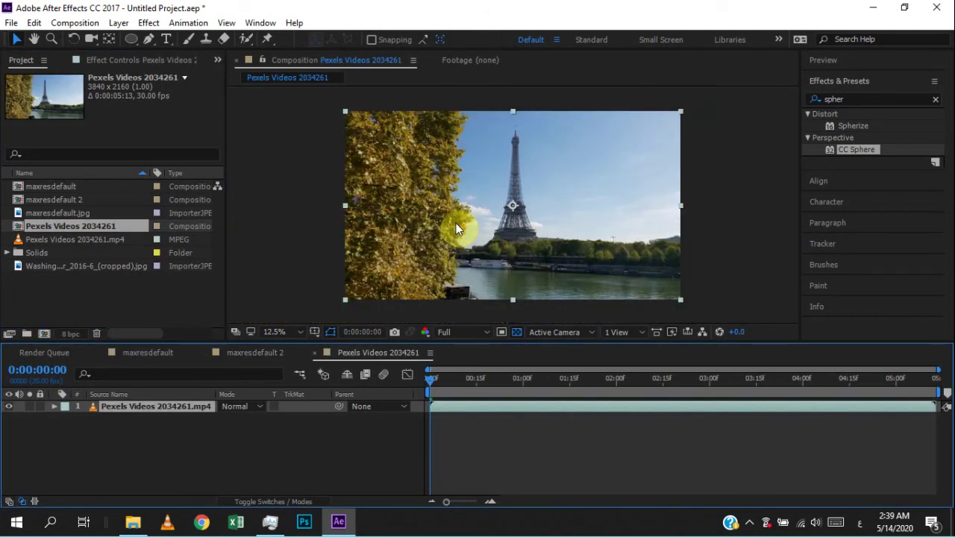
{"action": "scroll", "coordinate": [456, 223], "scroll_direction": "up", "scroll_amount": 1}
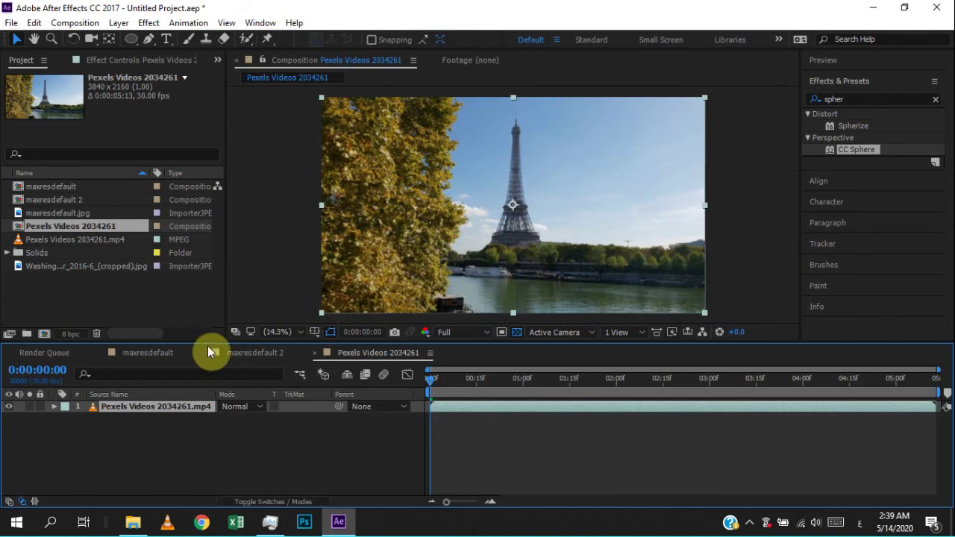
Step: Draw a five-pointed star mask over the Eiffel Tower clip and reveal its Mask Path
{"action": "left_click", "coordinate": [129, 38]}
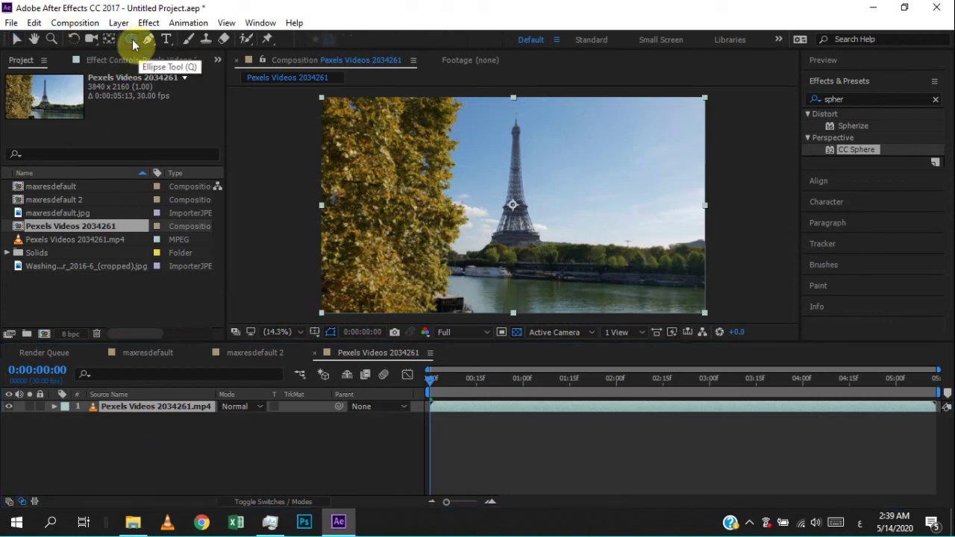
{"action": "left_click_drag", "start_coordinate": [129, 38], "coordinate": [167, 53]}
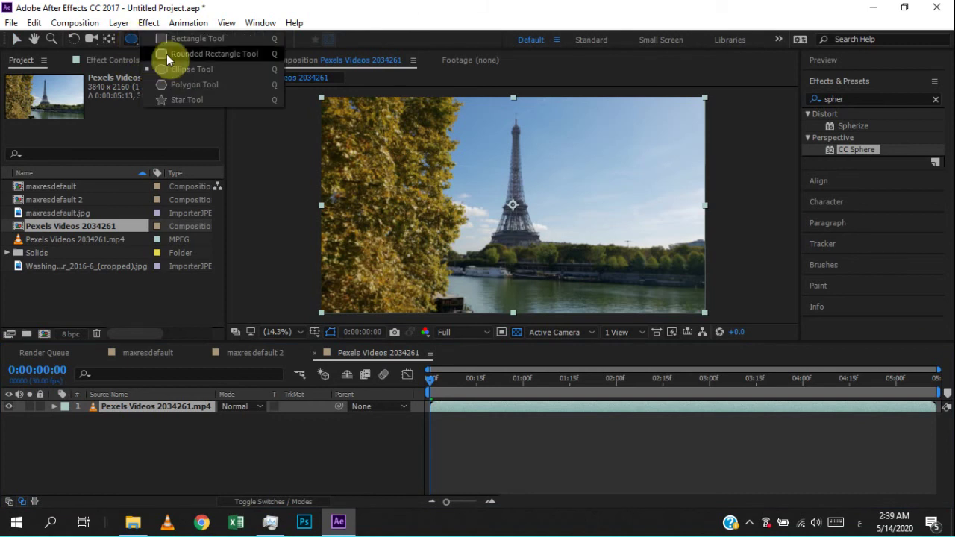
{"action": "left_click", "coordinate": [183, 99]}
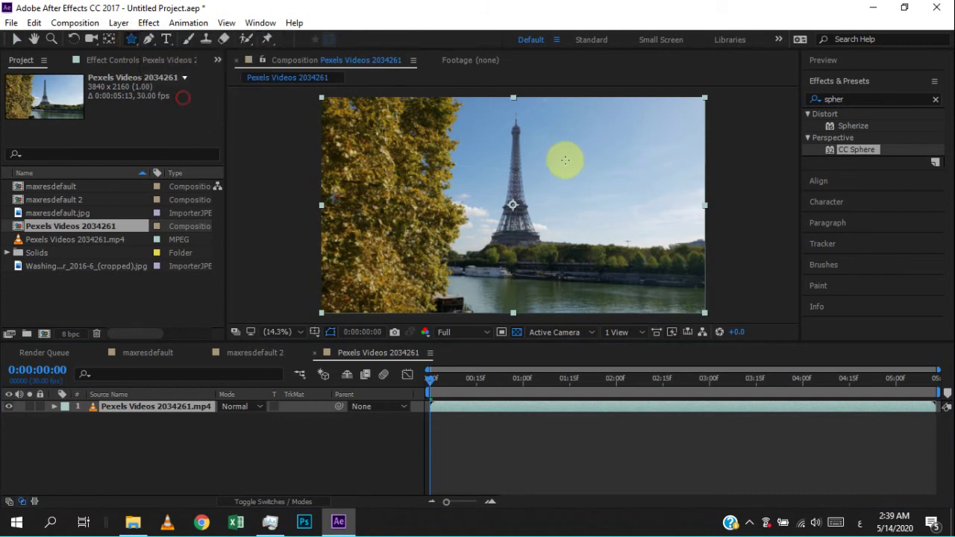
{"action": "mouse_move", "coordinate": [465, 154]}
{"action": "left_mouse_down"}
{"action": "mouse_move", "coordinate": [558, 208]}
{"action": "mouse_move", "coordinate": [590, 247]}
{"action": "mouse_move", "coordinate": [519, 269]}
{"action": "left_mouse_up"}
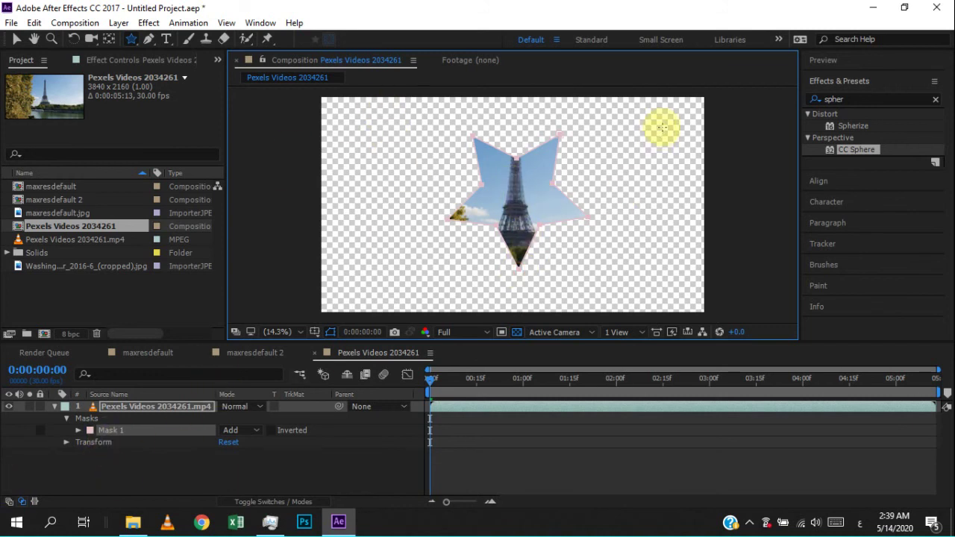
{"action": "left_click", "coordinate": [518, 333]}
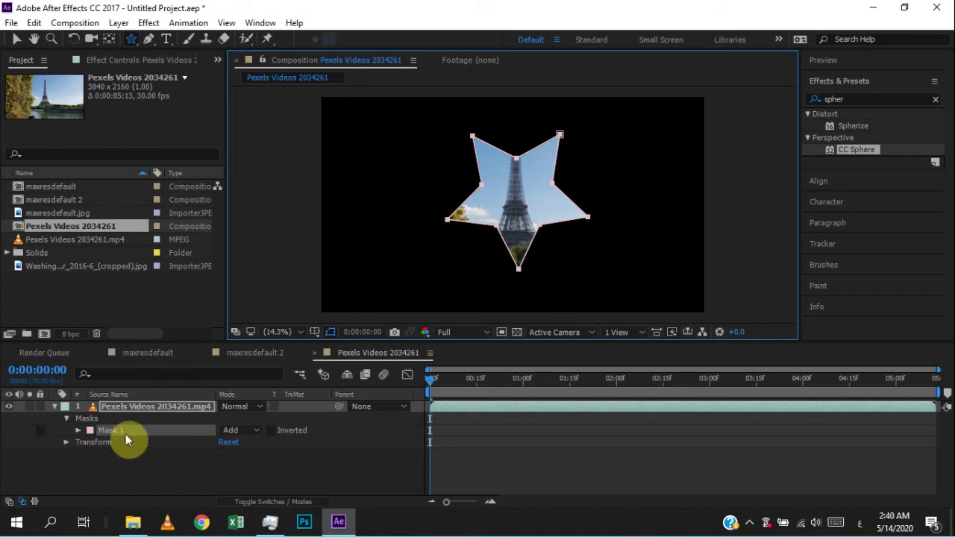
{"action": "key", "text": "m"}
{"action": "key", "text": "m"}
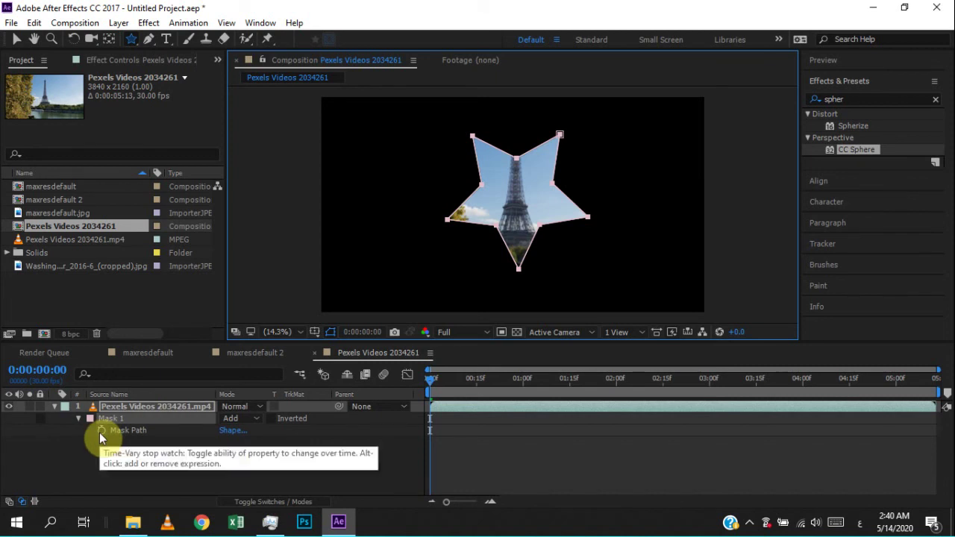
{"action": "left_click", "coordinate": [103, 430]}
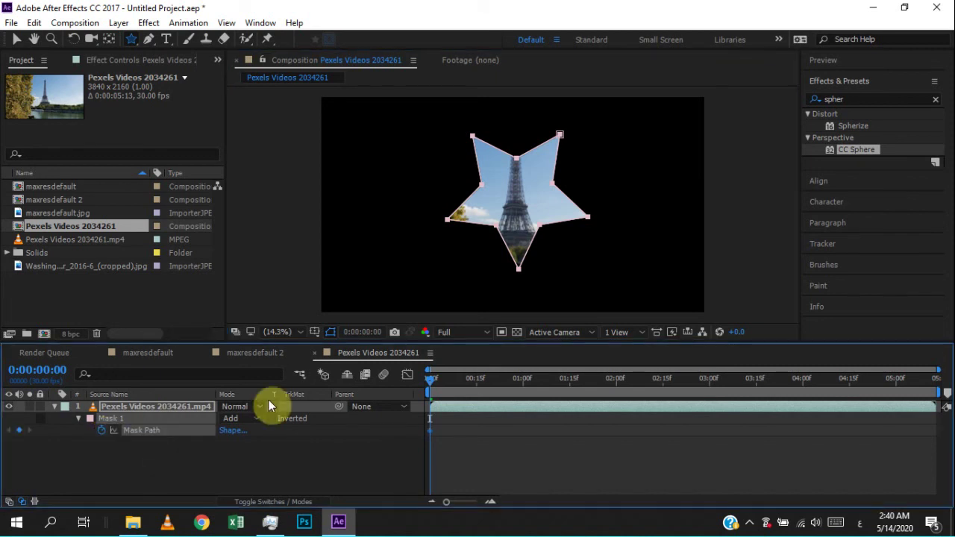
{"action": "left_click", "coordinate": [471, 135]}
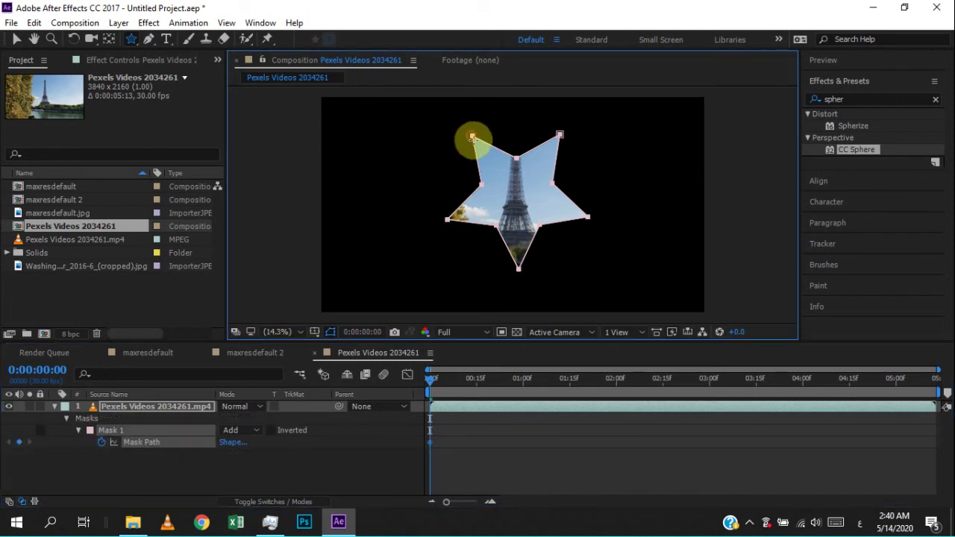
{"action": "left_click", "coordinate": [16, 39]}
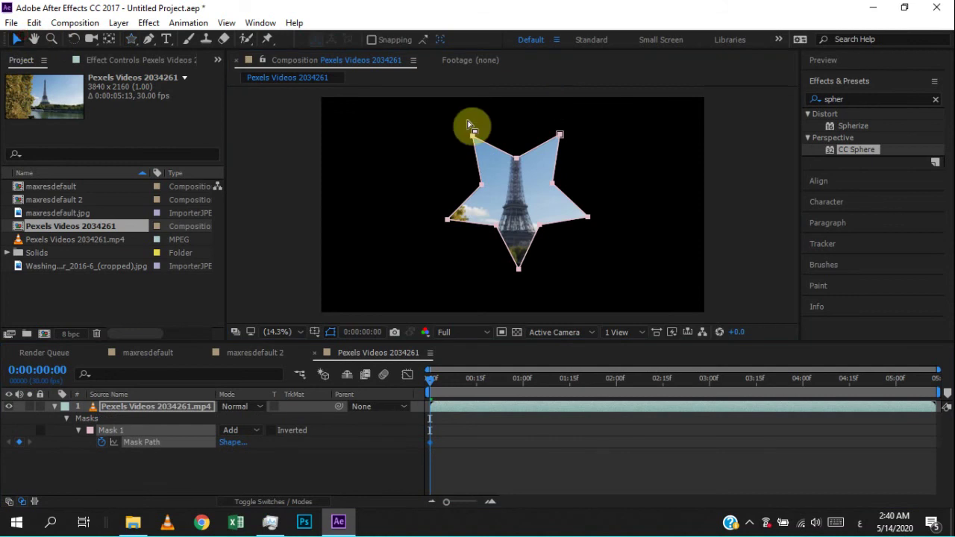
{"action": "left_click_drag", "start_coordinate": [471, 135], "coordinate": [417, 116]}
{"action": "key", "text": "ctrl+z"}
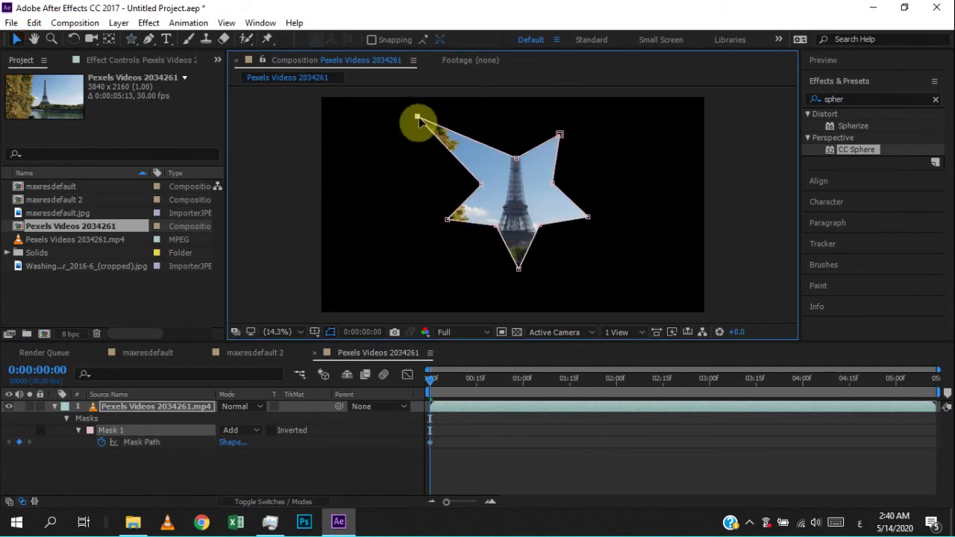
{"action": "left_click_drag", "start_coordinate": [441, 384], "coordinate": [482, 381]}
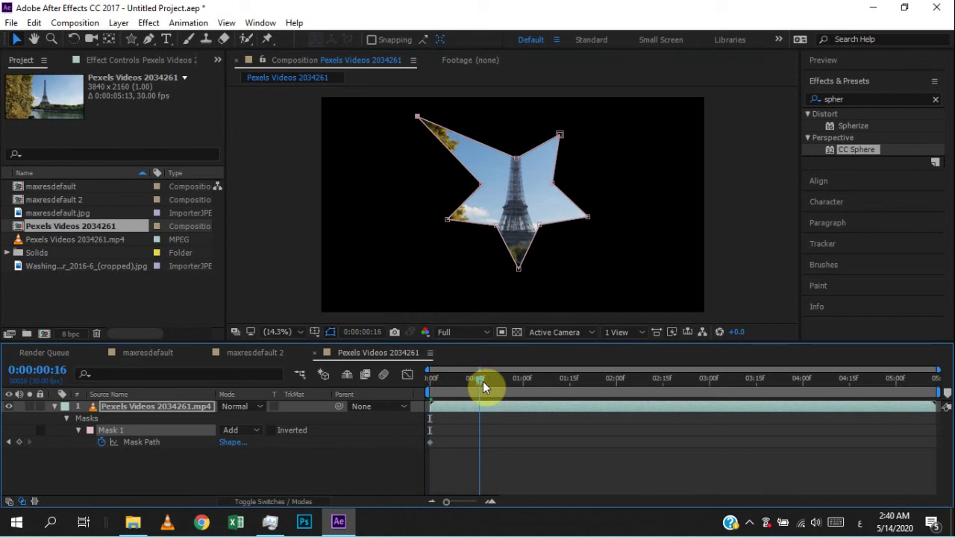
{"action": "left_click_drag", "start_coordinate": [418, 116], "coordinate": [473, 142]}
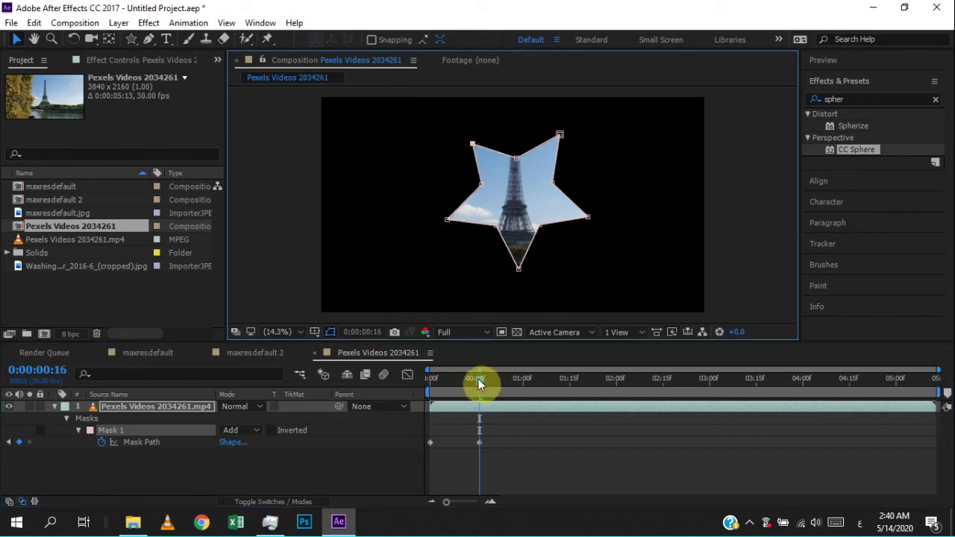
{"action": "mouse_move", "coordinate": [479, 379]}
{"action": "left_mouse_down"}
{"action": "mouse_move", "coordinate": [445, 383]}
{"action": "mouse_move", "coordinate": [478, 381]}
{"action": "left_mouse_up"}
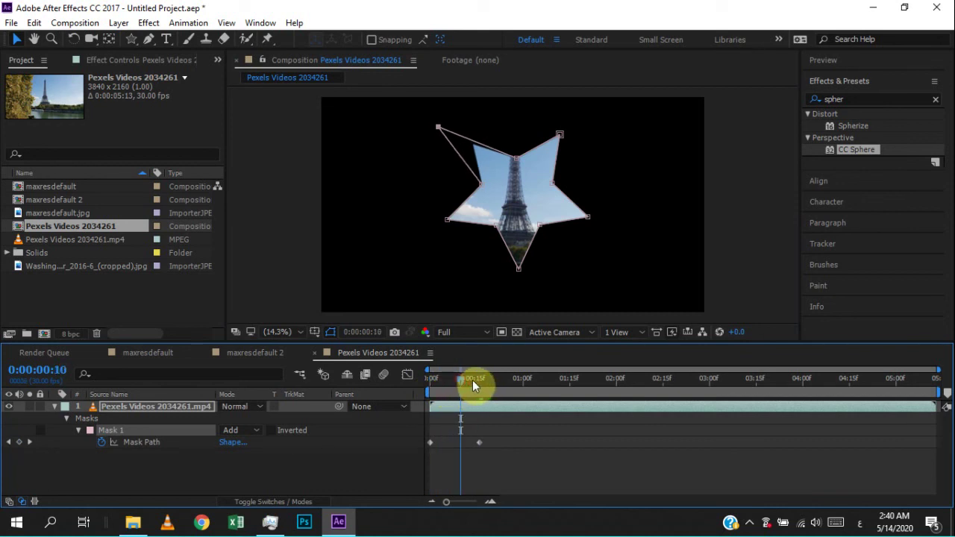
{"action": "key", "text": "ctrl+z"}
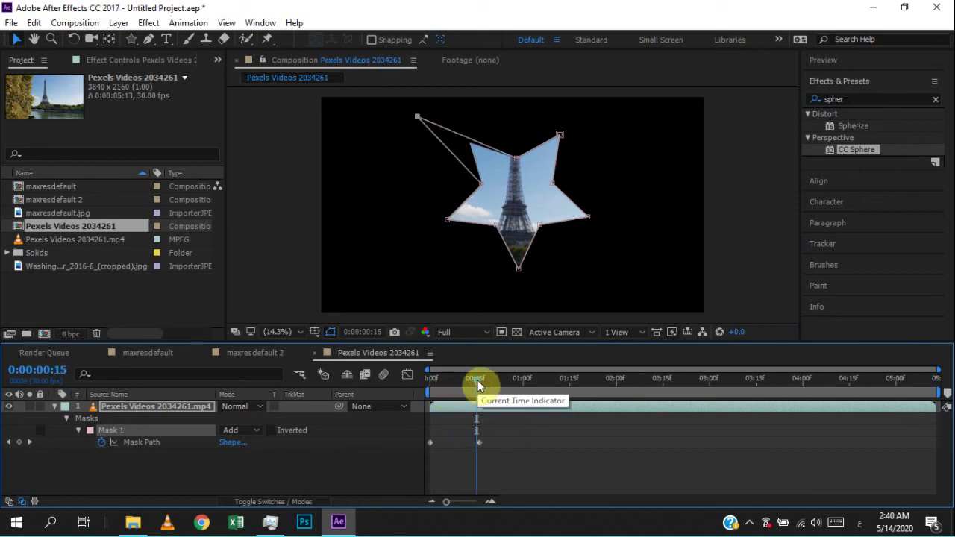
{"action": "key", "text": "ctrl+z"}
{"action": "key", "text": "ctrl+z"}
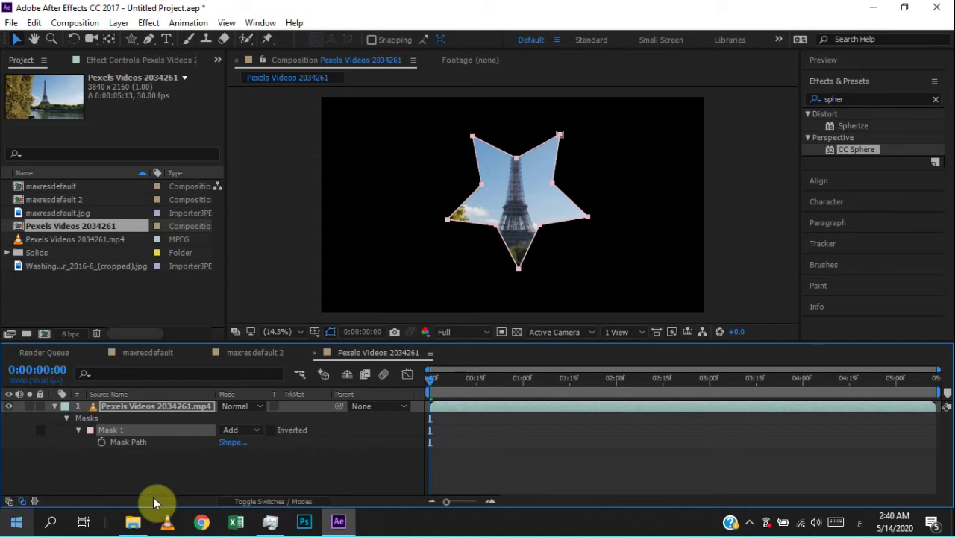
Step: Delete the star mask (Mask 1) so the full Eiffel Tower footage shows
{"action": "left_click", "coordinate": [121, 472]}
{"action": "left_click", "coordinate": [135, 432]}
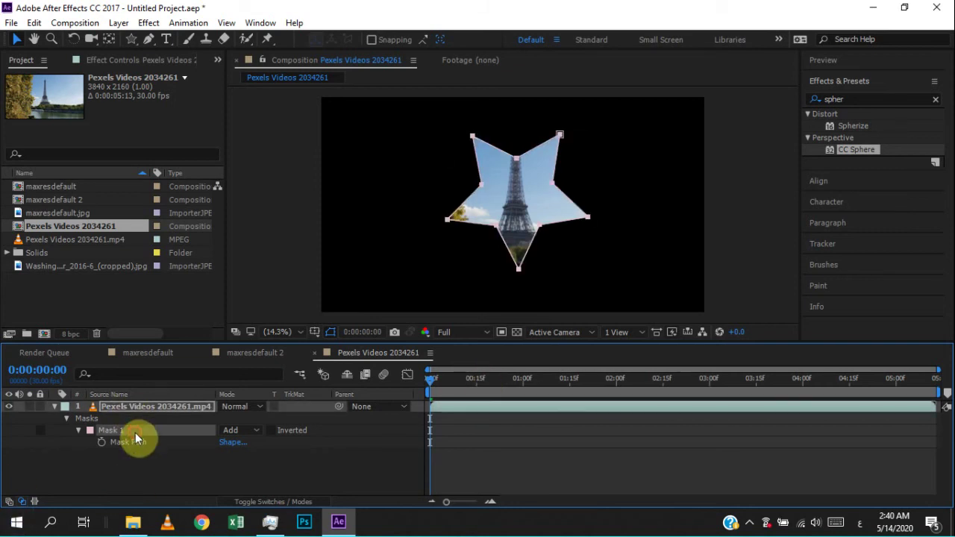
{"action": "key", "text": "u"}
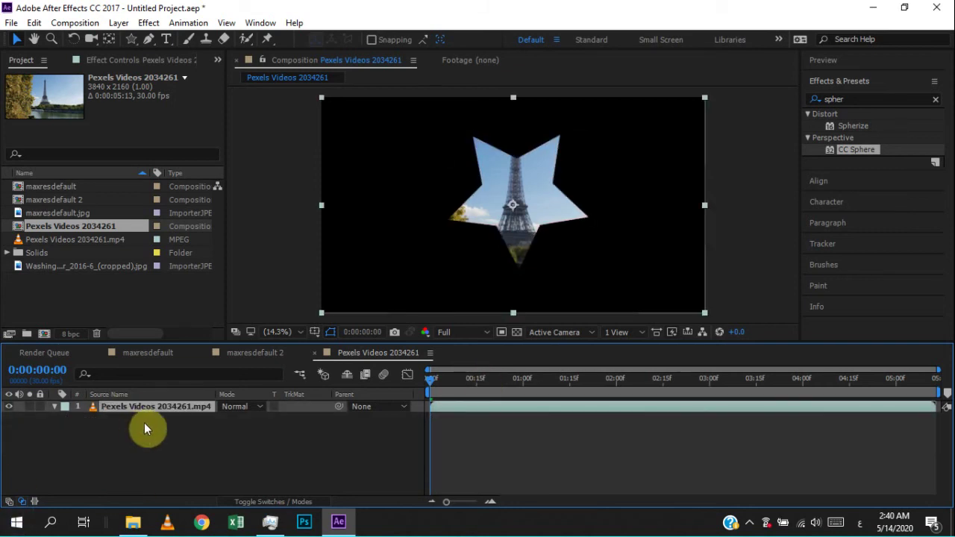
{"action": "key", "text": "Delete"}
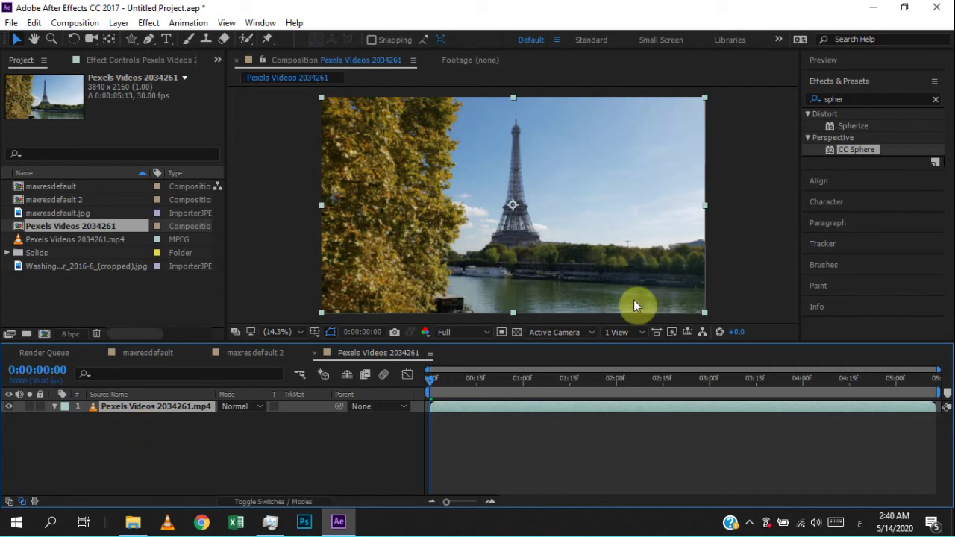
{"action": "left_click", "coordinate": [299, 435]}
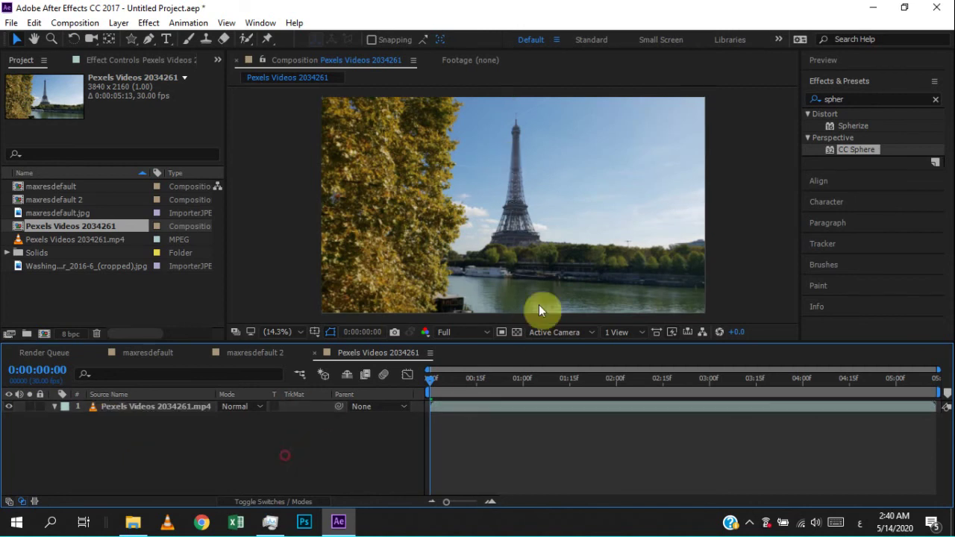
Step: Set the viewer preview resolution to Third after briefly trying Half
{"action": "left_click", "coordinate": [472, 335]}
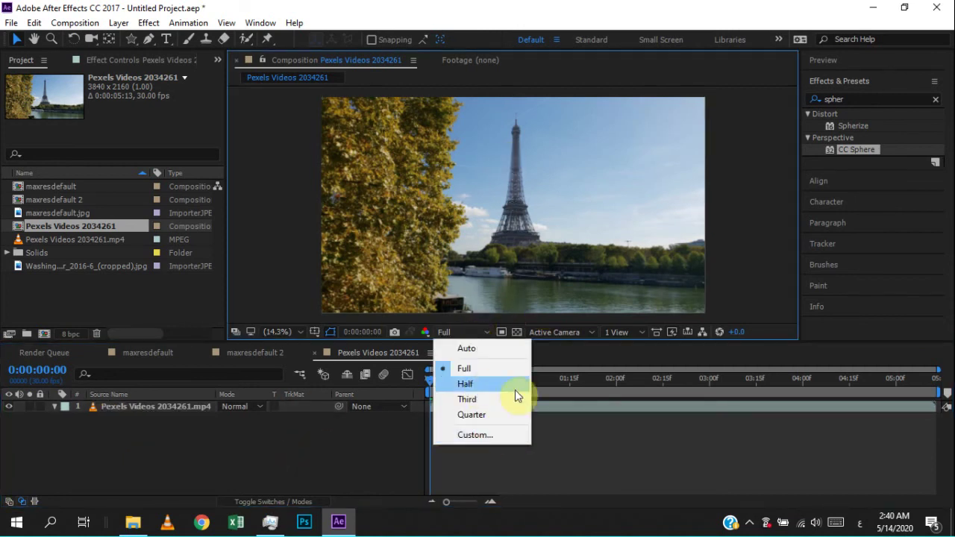
{"action": "left_click", "coordinate": [479, 383]}
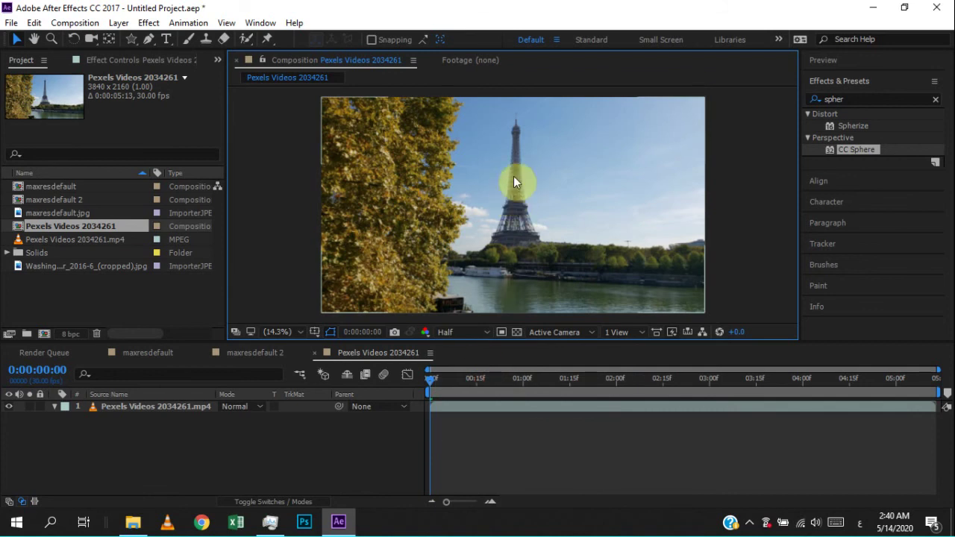
{"action": "scroll", "coordinate": [518, 136], "scroll_direction": "up", "scroll_amount": 1}
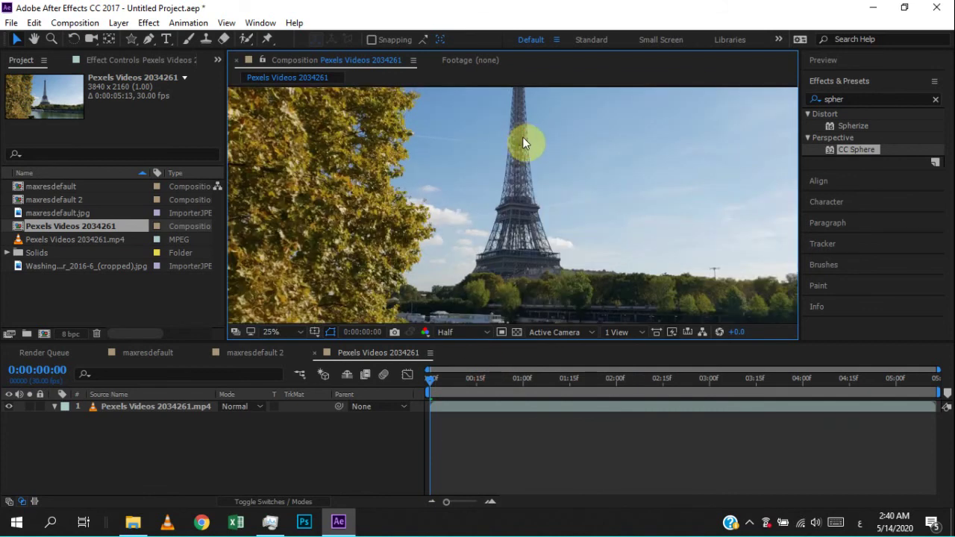
{"action": "mouse_move", "coordinate": [522, 137]}
{"action": "left_mouse_down"}
{"action": "mouse_move", "coordinate": [528, 229]}
{"action": "mouse_move", "coordinate": [500, 145]}
{"action": "left_mouse_up"}
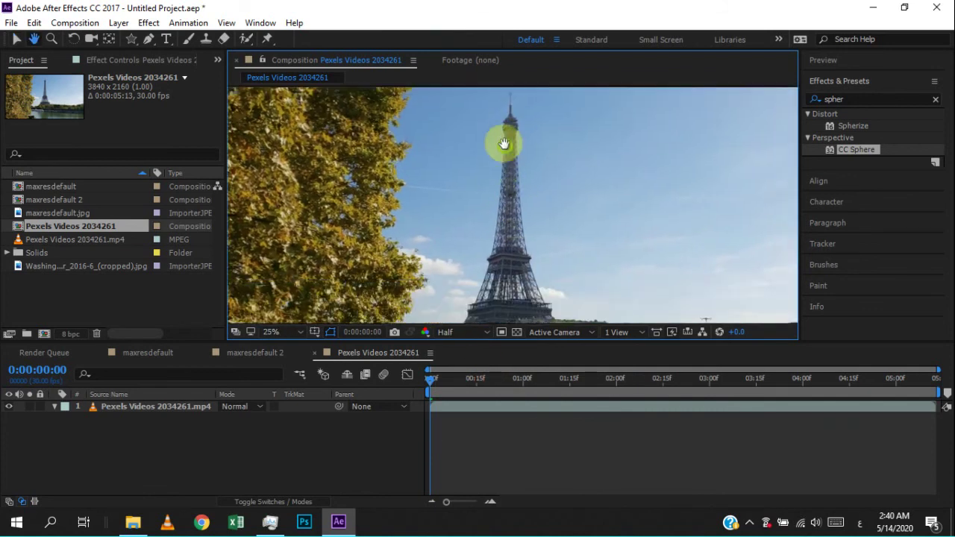
{"action": "left_click", "coordinate": [450, 332]}
{"action": "left_click", "coordinate": [467, 399]}
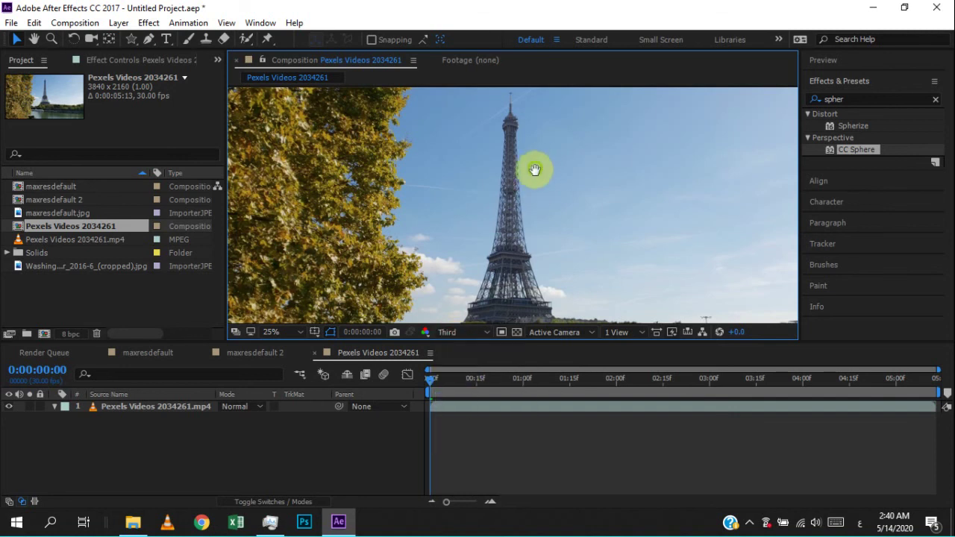
{"action": "left_click_drag", "start_coordinate": [535, 171], "coordinate": [545, 136]}
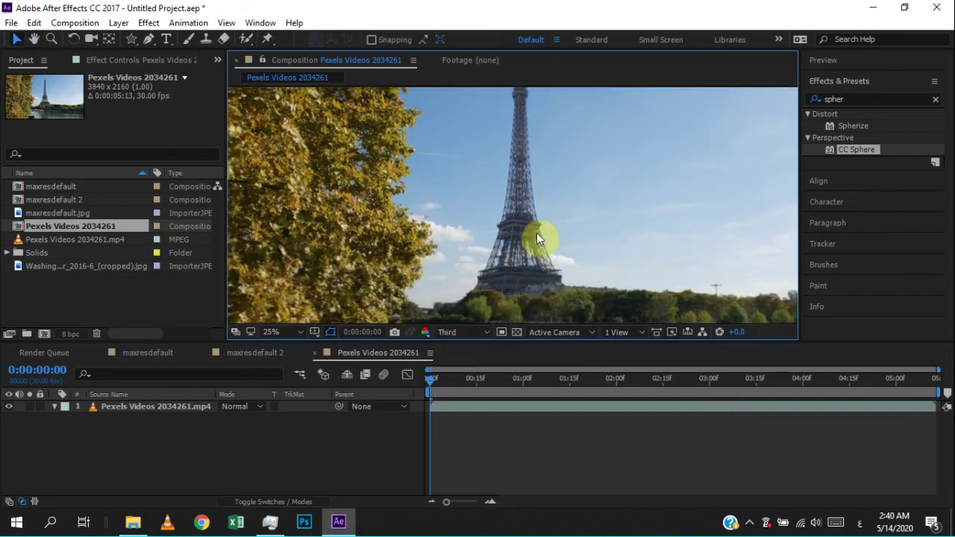
{"action": "left_click_drag", "start_coordinate": [533, 199], "coordinate": [557, 279]}
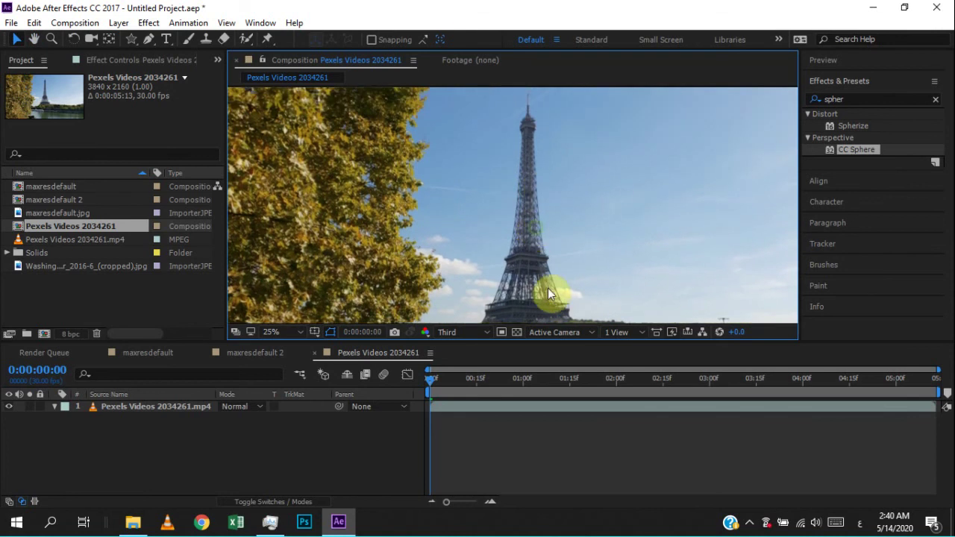
{"action": "left_click_drag", "start_coordinate": [526, 289], "coordinate": [508, 198]}
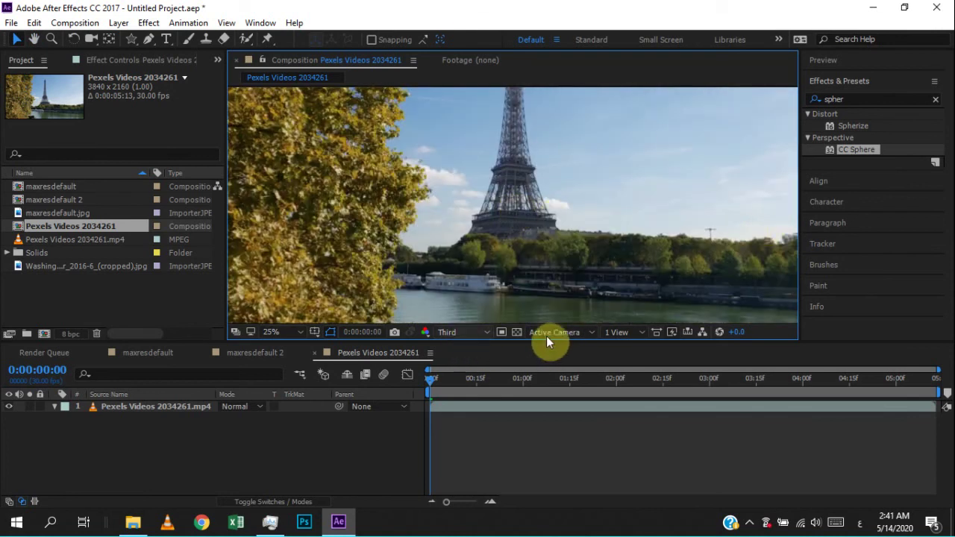
Step: Try Adaptive Resolution fast previews, step to frame 14, then return to Final Quality
{"action": "left_click", "coordinate": [670, 332]}
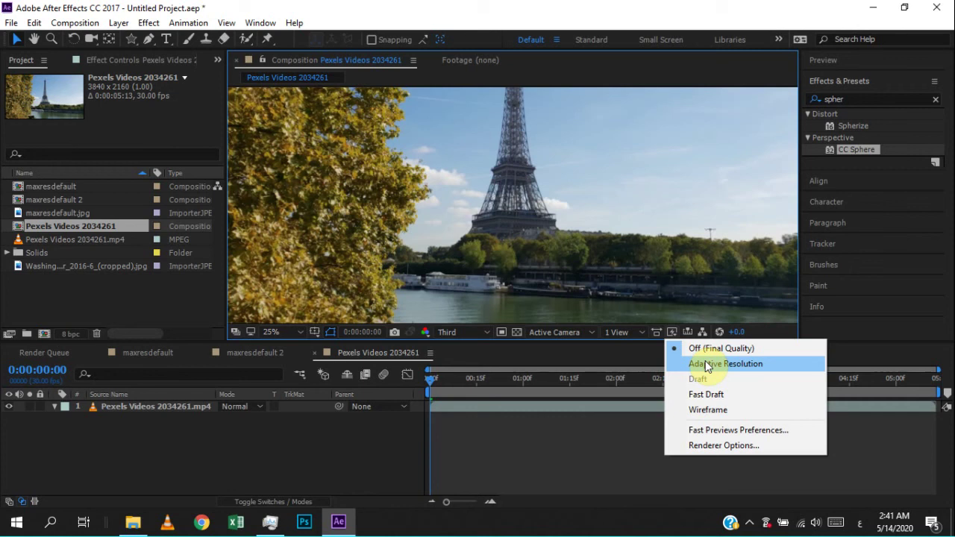
{"action": "left_click", "coordinate": [706, 364]}
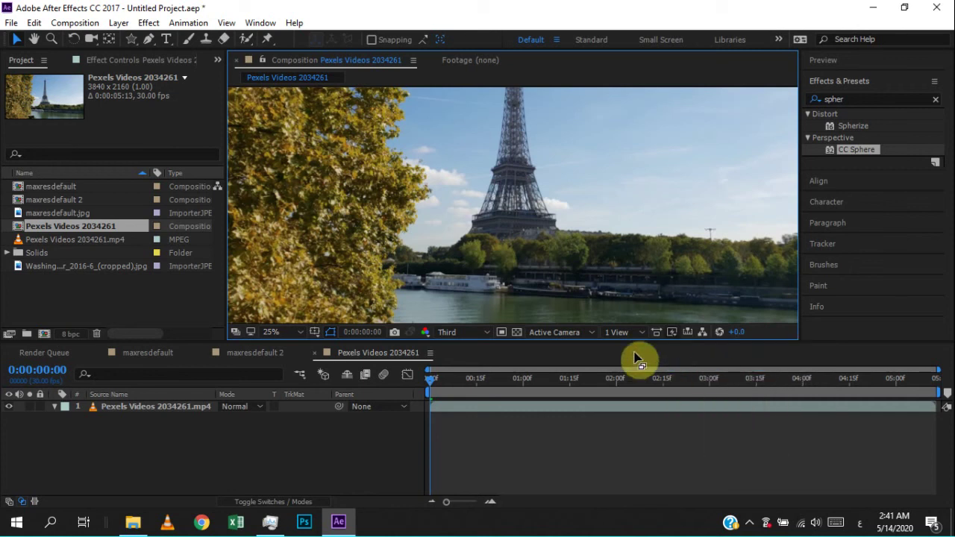
{"action": "left_click", "coordinate": [469, 378]}
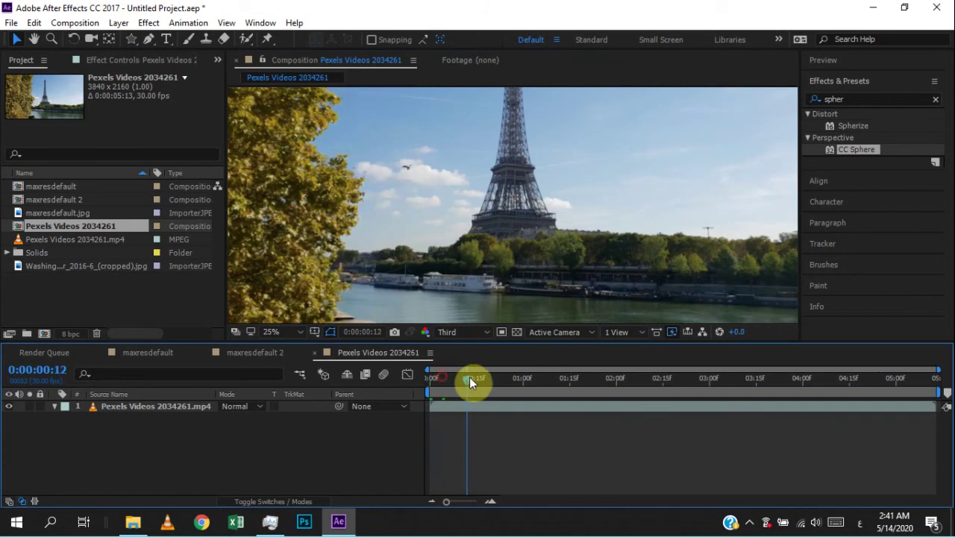
{"action": "key", "text": "Page_Down"}
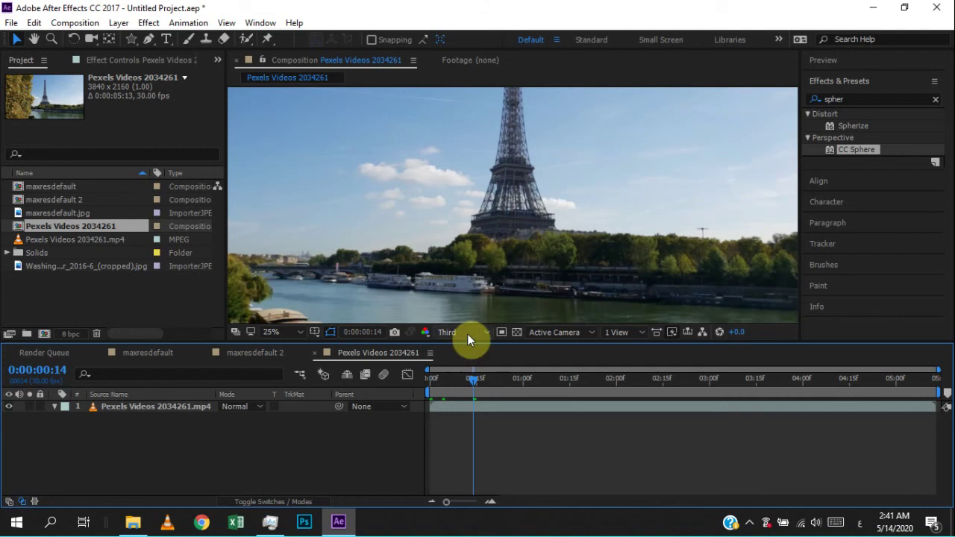
{"action": "left_click", "coordinate": [467, 333]}
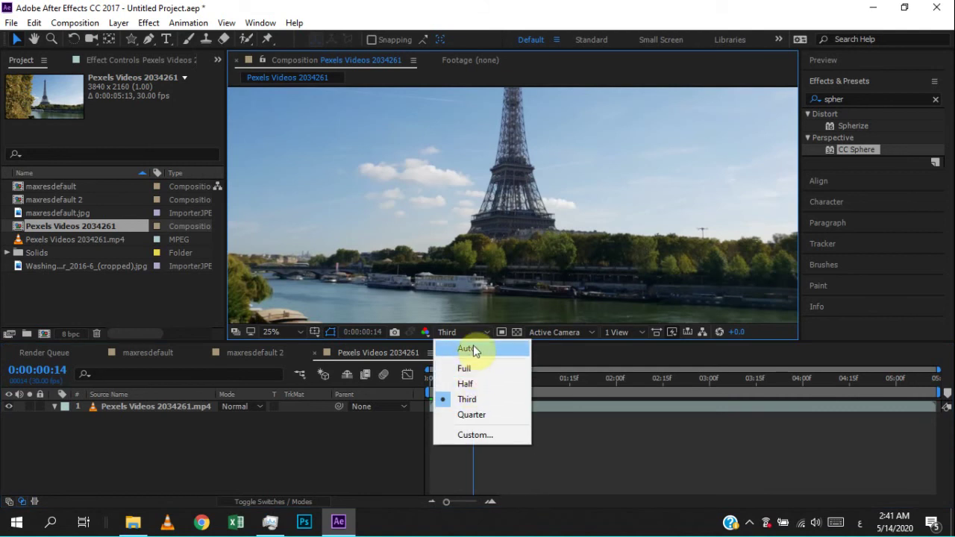
{"action": "left_click", "coordinate": [672, 333]}
{"action": "left_click", "coordinate": [683, 348]}
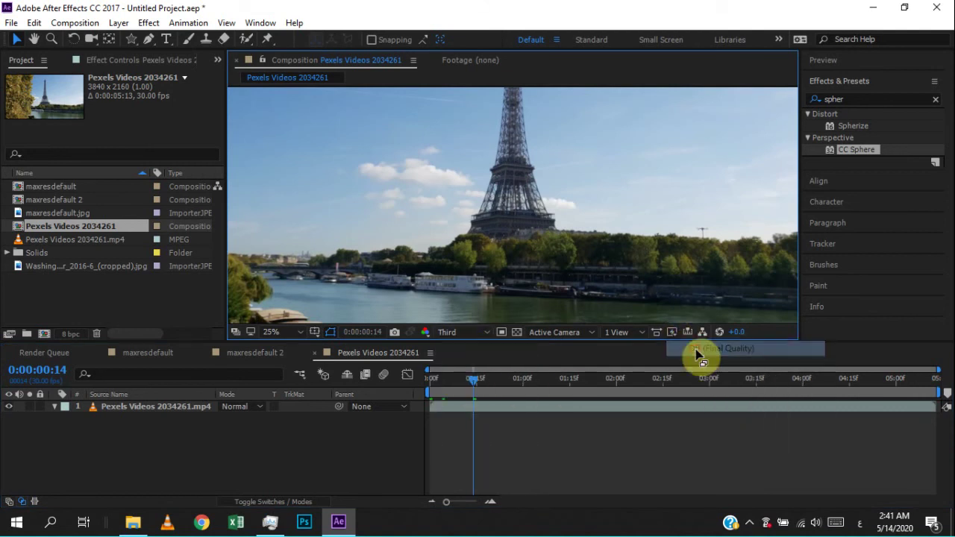
{"action": "left_click", "coordinate": [166, 457]}
{"action": "scroll", "coordinate": [441, 266], "scroll_direction": "down", "scroll_amount": 1}
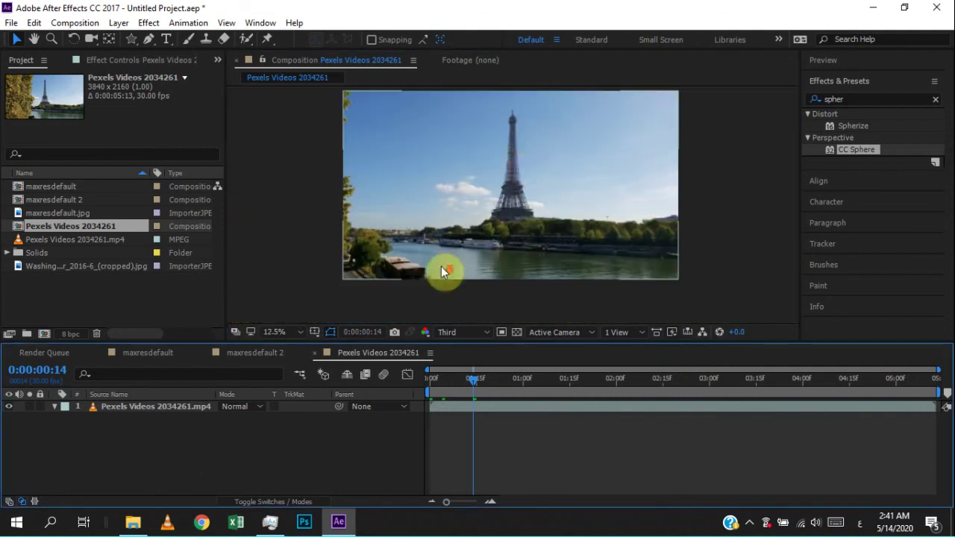
{"action": "scroll", "coordinate": [522, 188], "scroll_direction": "up", "scroll_amount": 1}
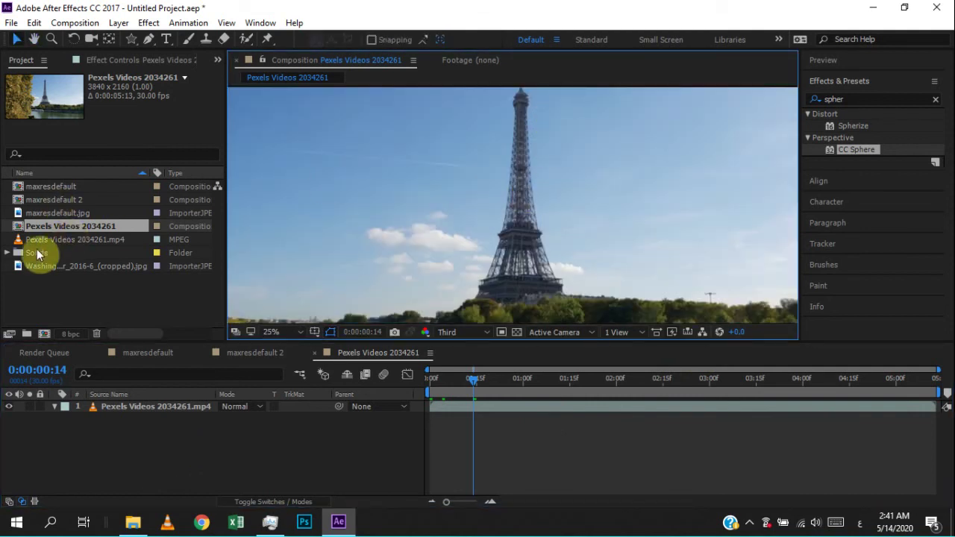
Step: Create a composition from the Washington_October_2016-6_(cropped) image
{"action": "left_click", "coordinate": [74, 268]}
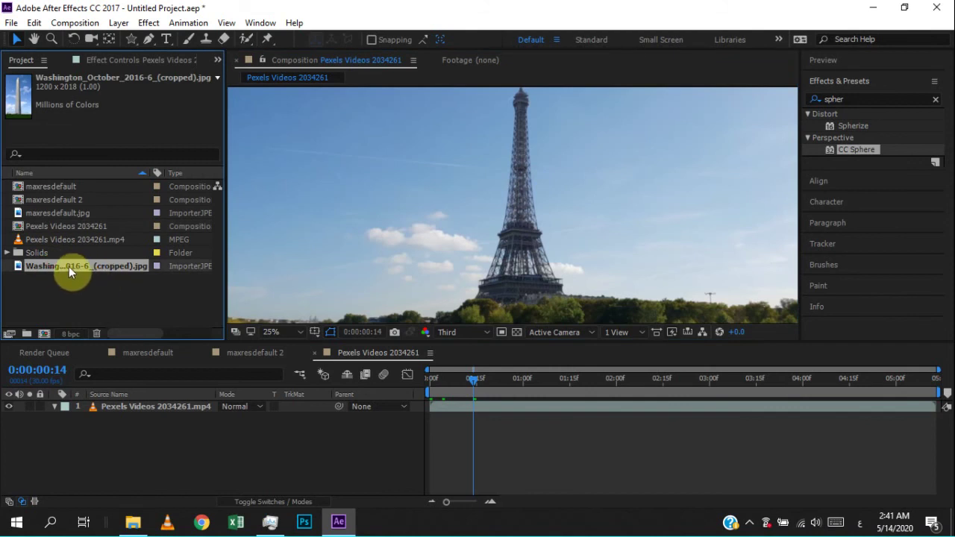
{"action": "left_click", "coordinate": [45, 336]}
{"action": "scroll", "coordinate": [495, 193], "scroll_direction": "down", "scroll_amount": 1}
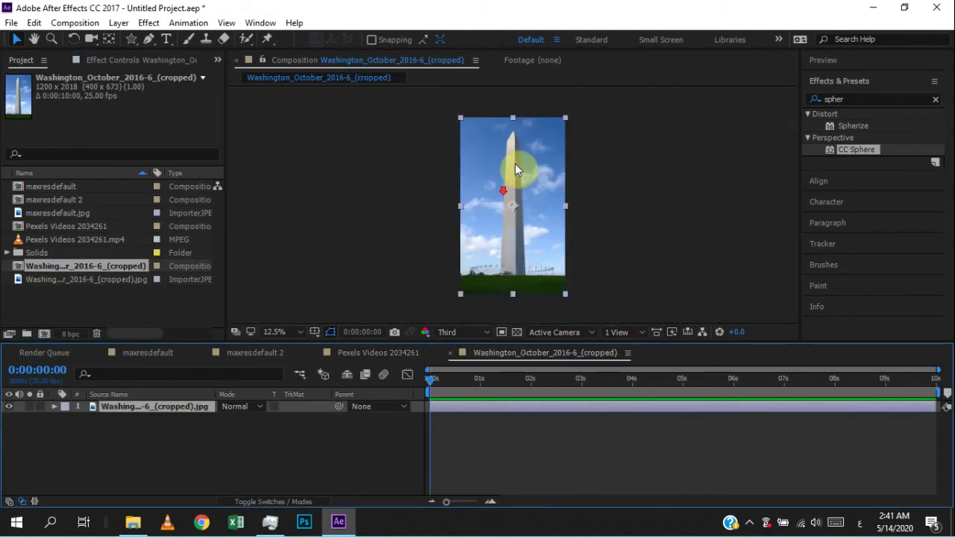
{"action": "scroll", "coordinate": [521, 112], "scroll_direction": "up", "scroll_amount": 2}
{"action": "scroll", "coordinate": [513, 164], "scroll_direction": "up", "scroll_amount": 2}
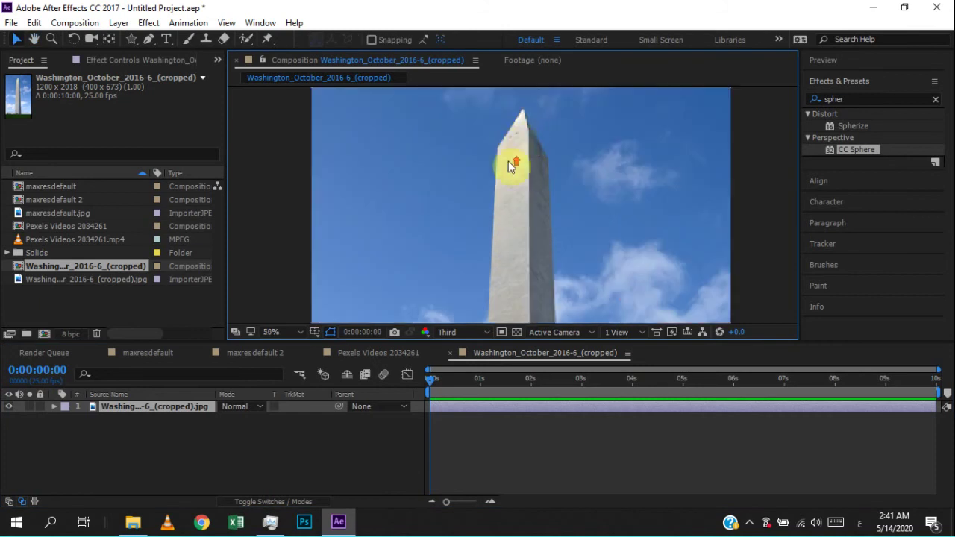
{"action": "scroll", "coordinate": [520, 197], "scroll_direction": "down", "scroll_amount": 2}
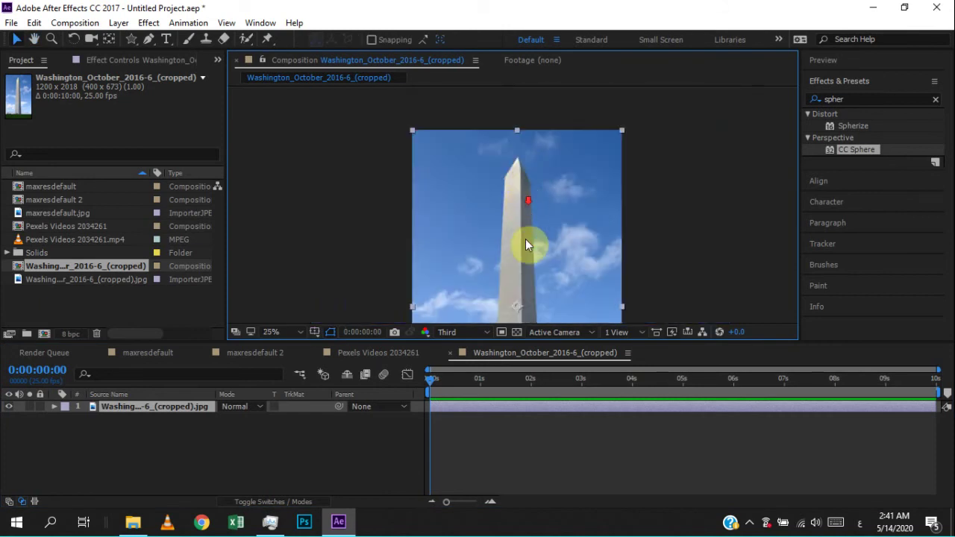
Step: Zoom and pan around the photo to inspect the monument's base and flags
{"action": "left_click_drag", "start_coordinate": [525, 239], "coordinate": [514, 89]}
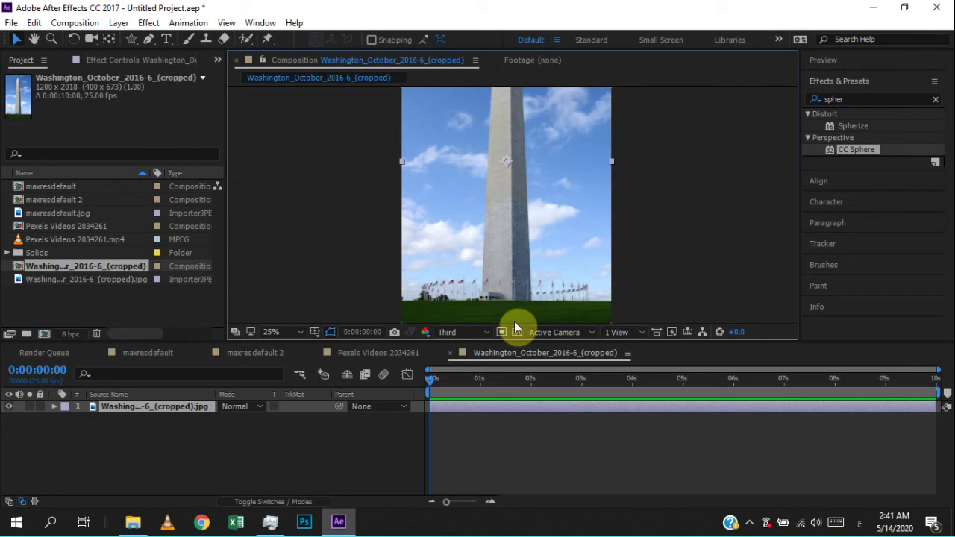
{"action": "left_click_drag", "start_coordinate": [512, 201], "coordinate": [511, 116]}
{"action": "scroll", "coordinate": [492, 202], "scroll_direction": "up", "scroll_amount": 1}
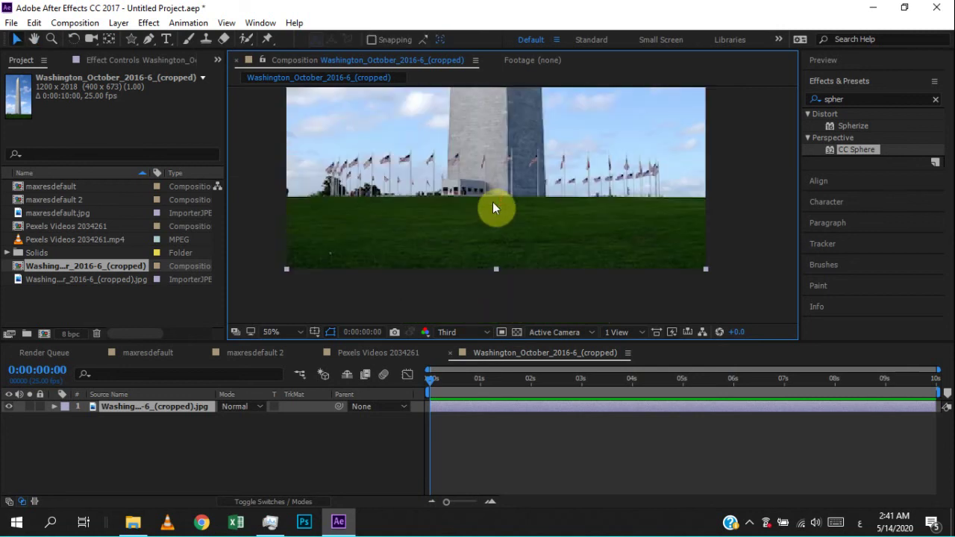
{"action": "scroll", "coordinate": [493, 202], "scroll_direction": "down", "scroll_amount": 1}
{"action": "scroll", "coordinate": [511, 160], "scroll_direction": "up", "scroll_amount": 5}
{"action": "scroll", "coordinate": [503, 229], "scroll_direction": "up", "scroll_amount": 1}
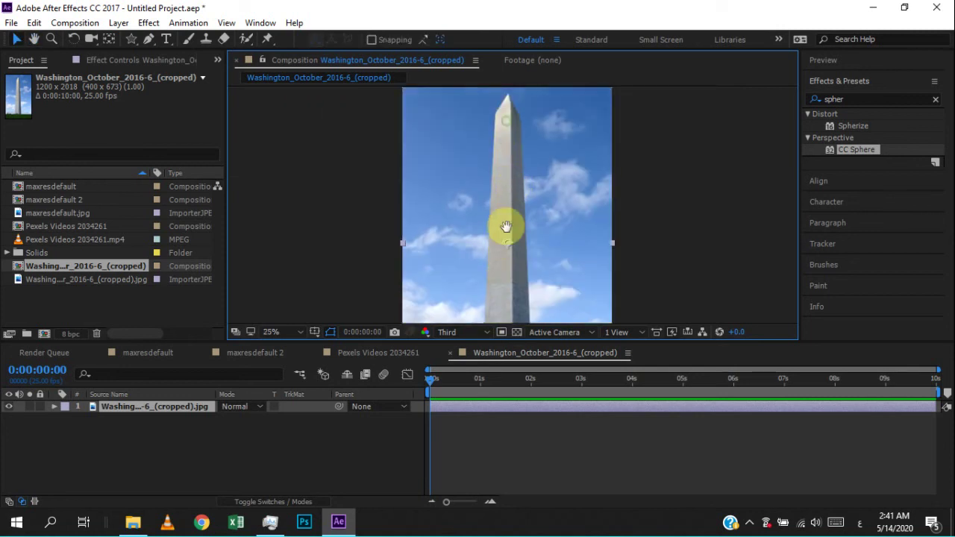
{"action": "scroll", "coordinate": [511, 194], "scroll_direction": "up", "scroll_amount": 2}
{"action": "scroll", "coordinate": [510, 194], "scroll_direction": "up", "scroll_amount": 4}
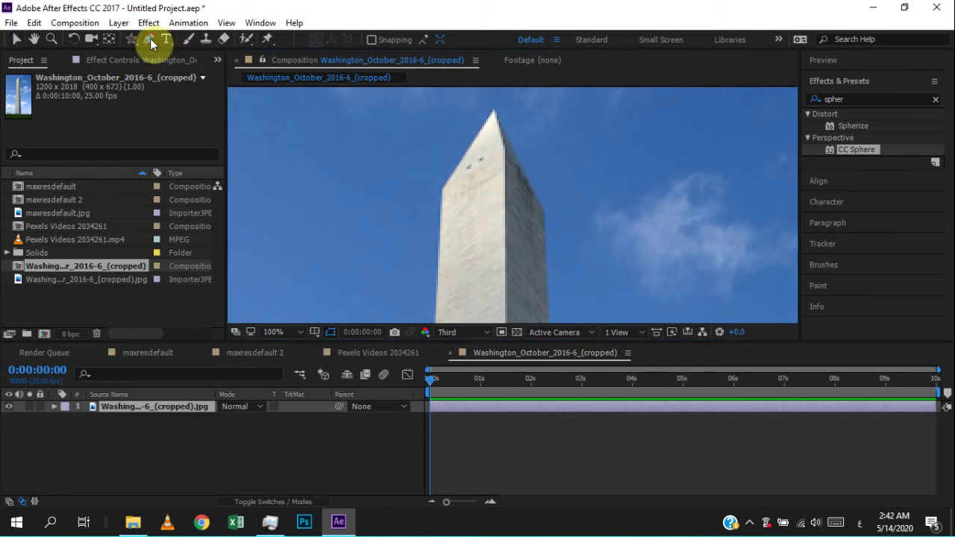
Step: Select the Pen Tool for freeform mask drawing after checking the preset shape tools
{"action": "left_click_drag", "start_coordinate": [150, 38], "coordinate": [255, 53]}
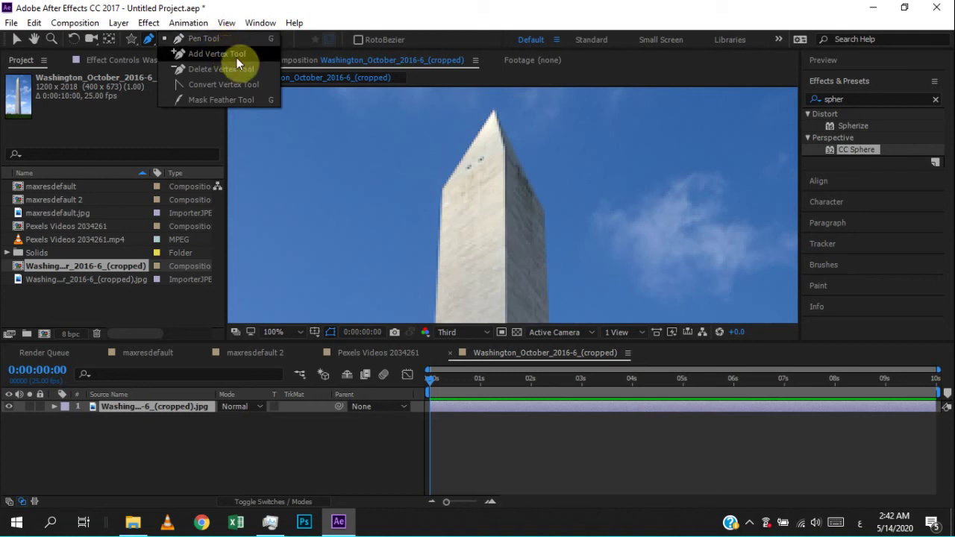
{"action": "left_click", "coordinate": [161, 38]}
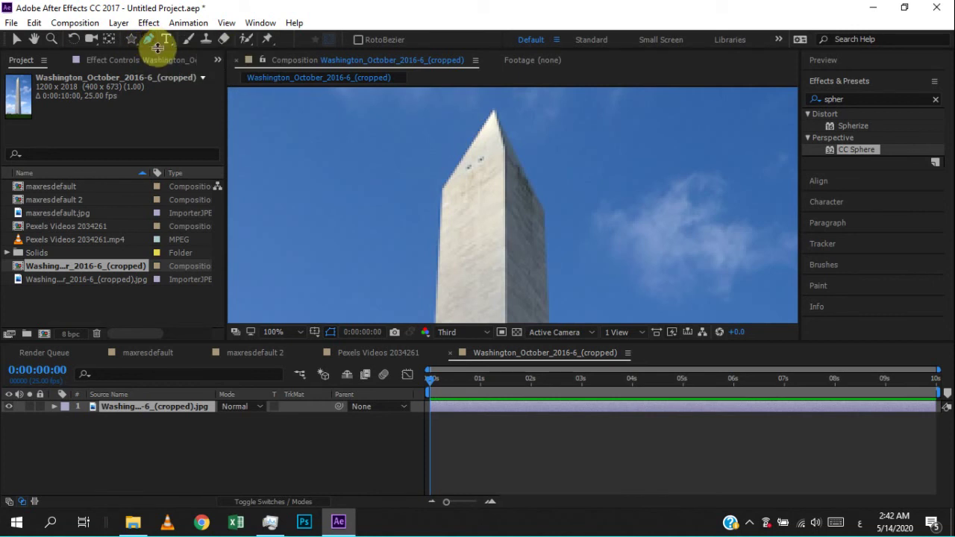
{"action": "left_click", "coordinate": [131, 38]}
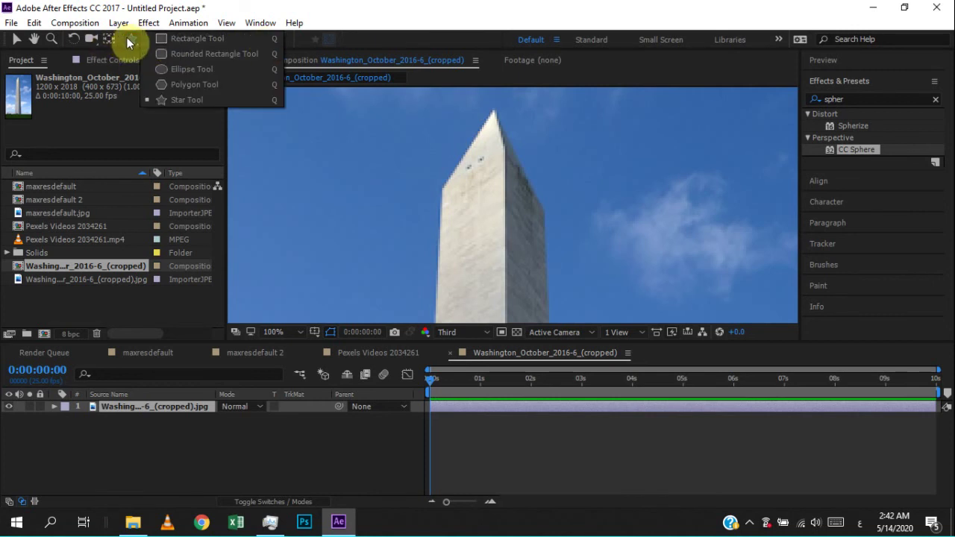
{"action": "left_click", "coordinate": [149, 38]}
{"action": "left_click", "coordinate": [133, 40]}
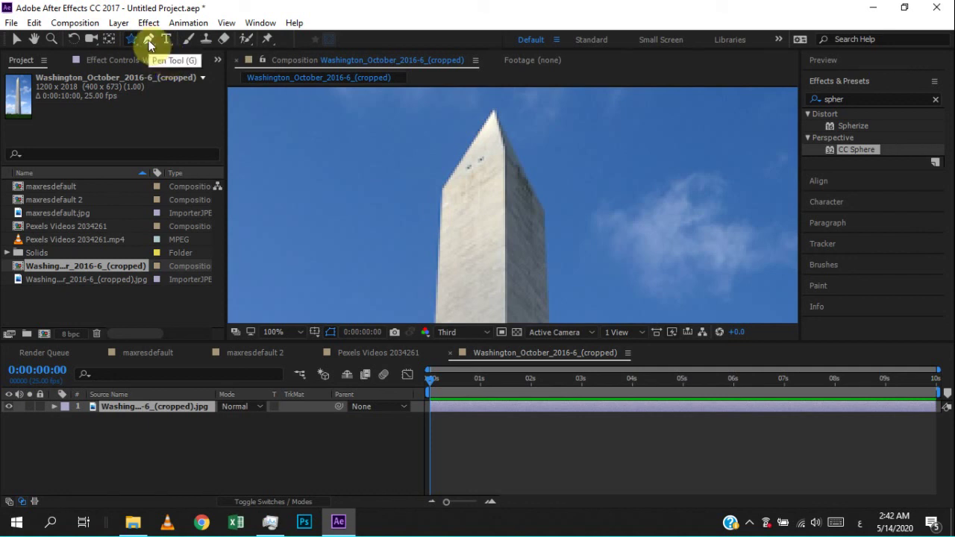
{"action": "left_click", "coordinate": [149, 41]}
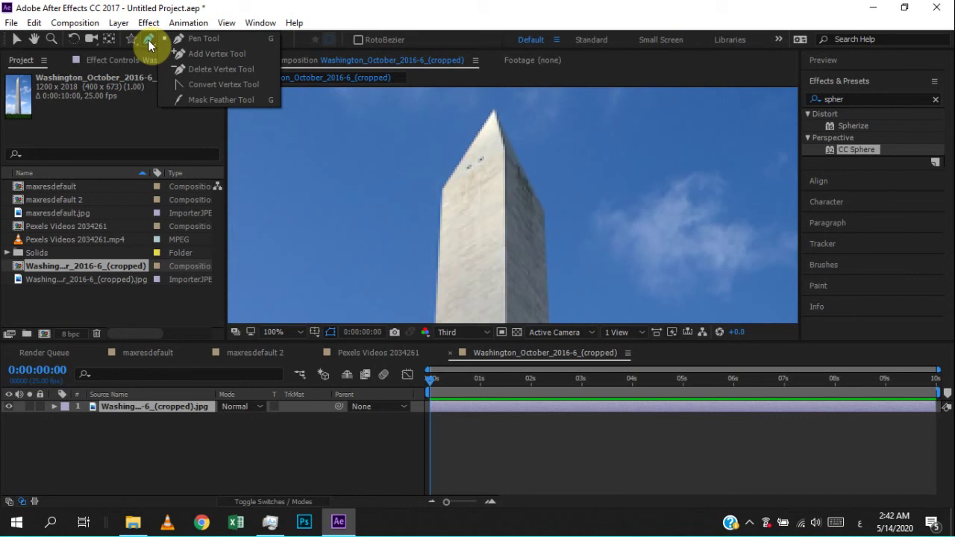
{"action": "left_click", "coordinate": [213, 38]}
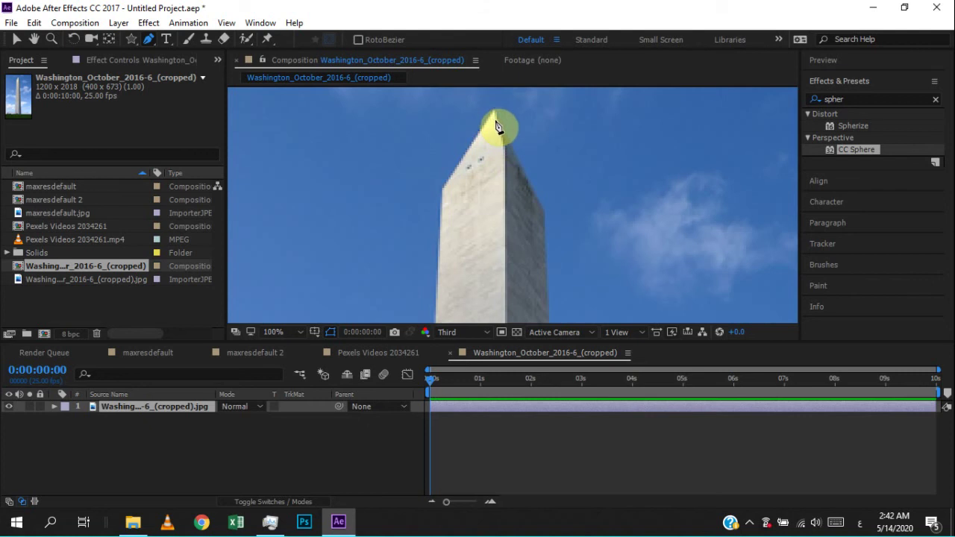
{"action": "key", "text": "h"}
{"action": "mouse_move", "coordinate": [499, 236]}
{"action": "left_mouse_down"}
{"action": "mouse_move", "coordinate": [507, 154]}
{"action": "mouse_move", "coordinate": [522, 220]}
{"action": "left_mouse_up"}
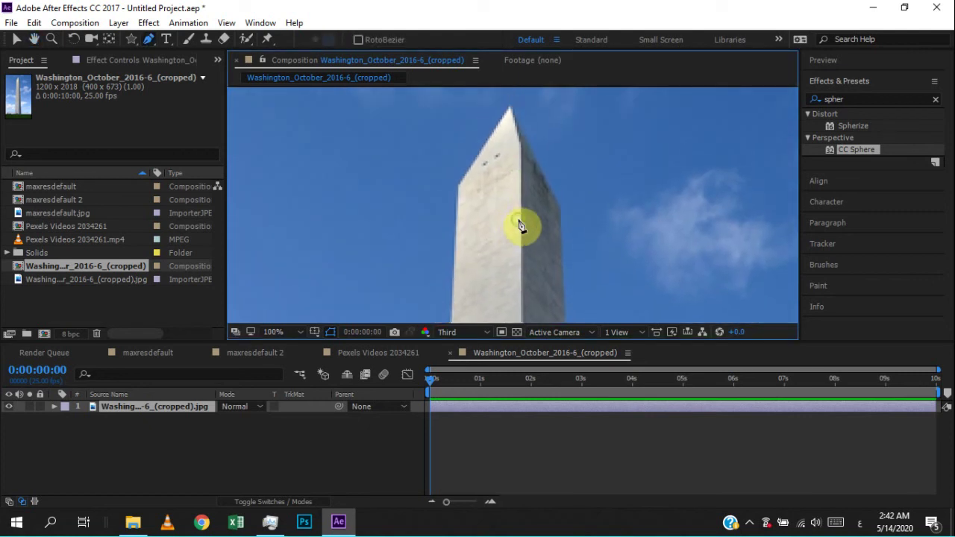
{"action": "key", "text": "g"}
{"action": "key", "text": "h"}
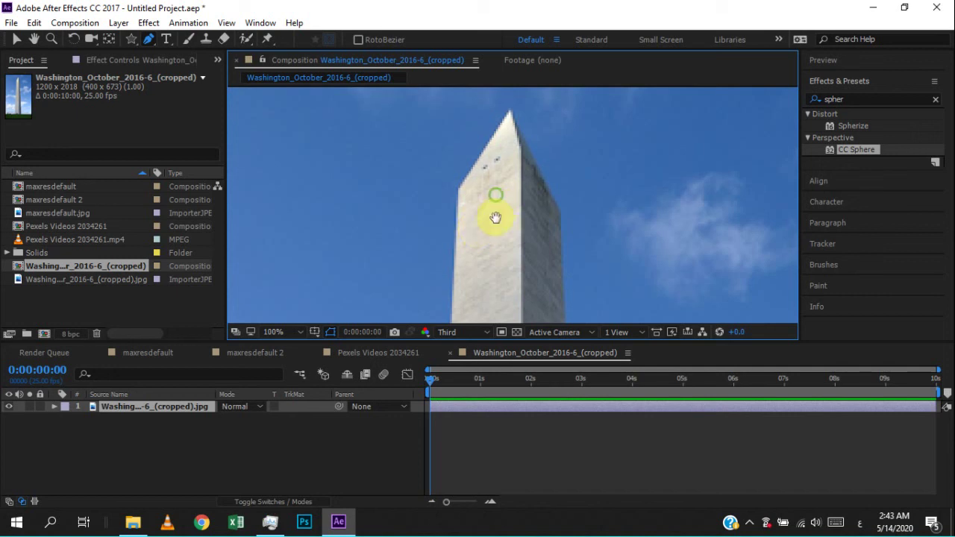
{"action": "left_click_drag", "start_coordinate": [494, 213], "coordinate": [492, 190]}
{"action": "key", "text": "g"}
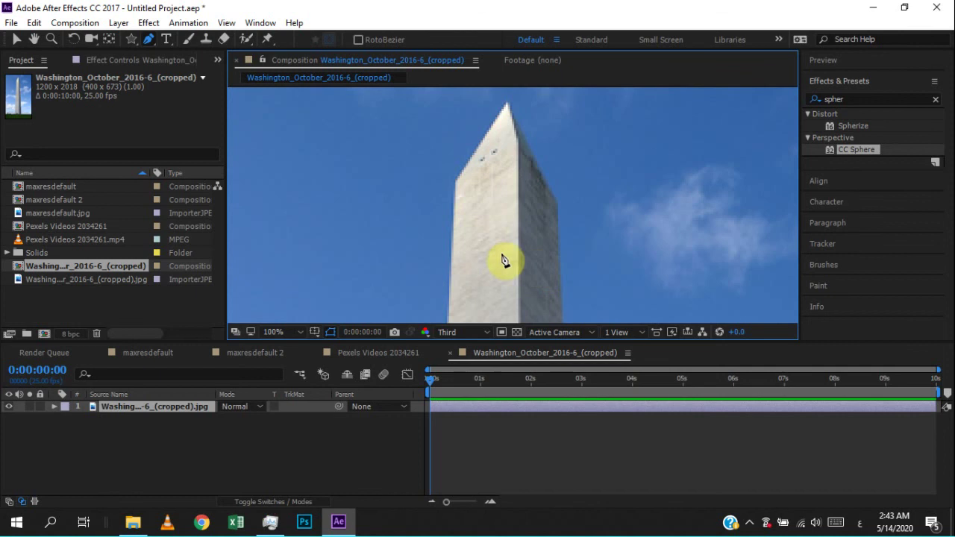
{"action": "key", "text": "h"}
{"action": "left_click_drag", "start_coordinate": [500, 189], "coordinate": [504, 215]}
{"action": "key", "text": "g"}
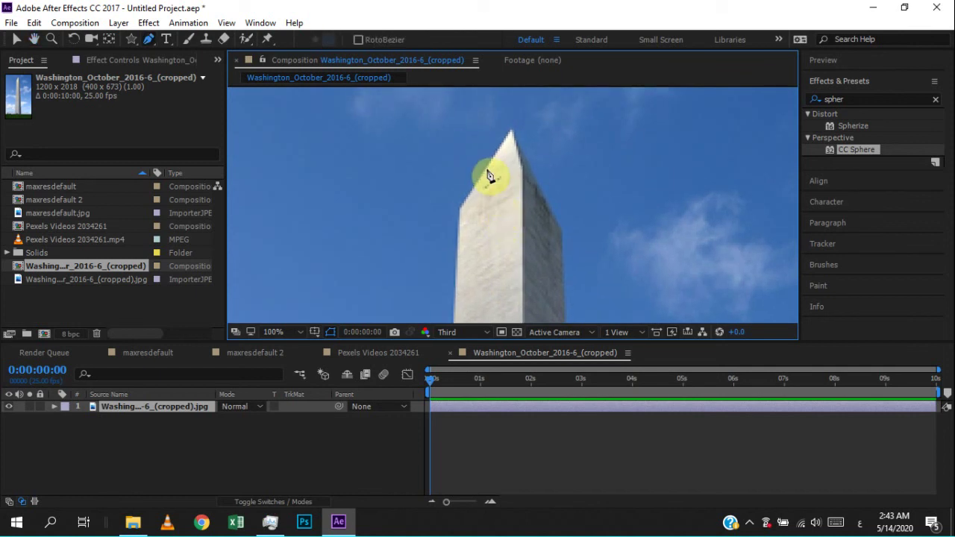
{"action": "left_click_drag", "start_coordinate": [501, 231], "coordinate": [466, 198]}
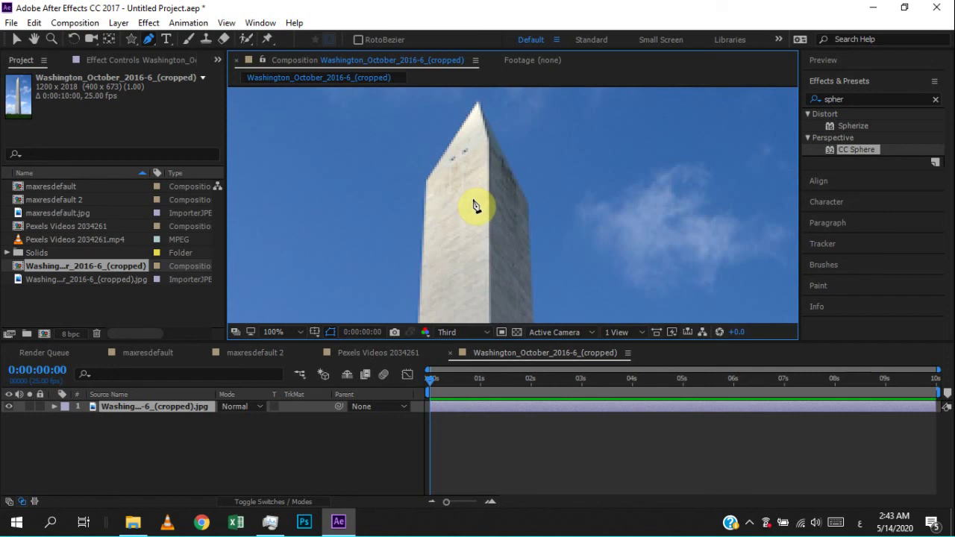
{"action": "scroll", "coordinate": [478, 213], "scroll_direction": "down", "scroll_amount": 4}
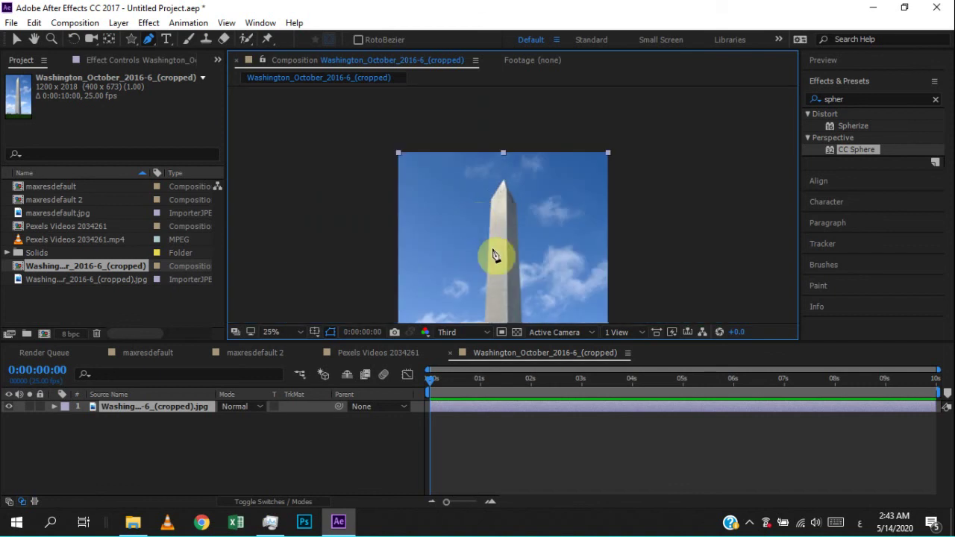
{"action": "key", "text": "h"}
{"action": "left_click_drag", "start_coordinate": [495, 252], "coordinate": [486, 148]}
{"action": "key", "text": "g"}
{"action": "scroll", "coordinate": [493, 149], "scroll_direction": "down", "scroll_amount": 2}
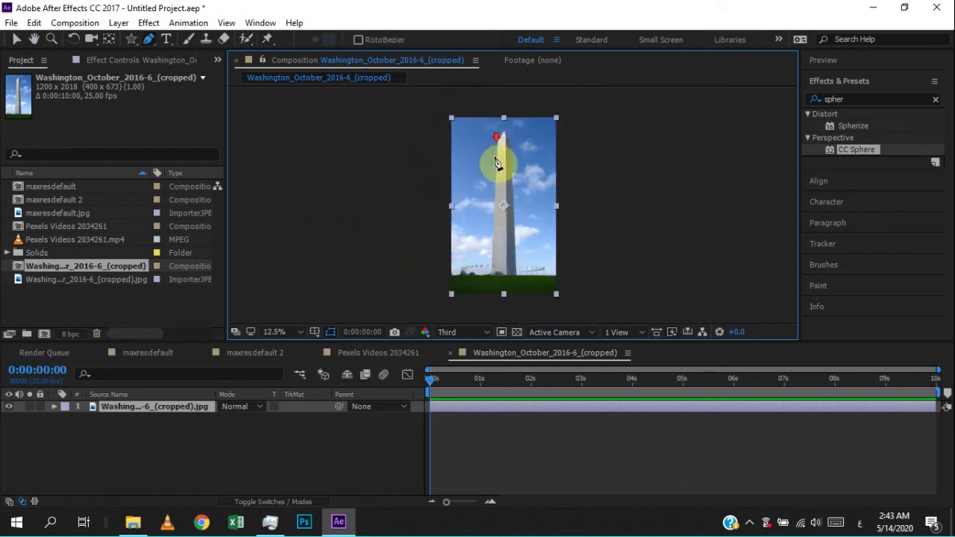
{"action": "scroll", "coordinate": [508, 132], "scroll_direction": "up", "scroll_amount": 4}
{"action": "left_click_drag", "start_coordinate": [482, 145], "coordinate": [503, 326]}
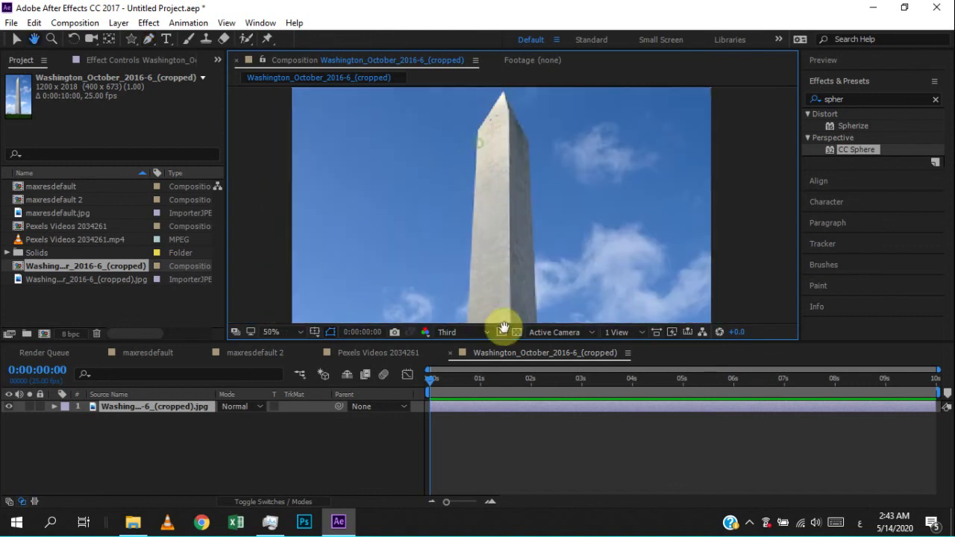
{"action": "scroll", "coordinate": [503, 186], "scroll_direction": "up", "scroll_amount": 2}
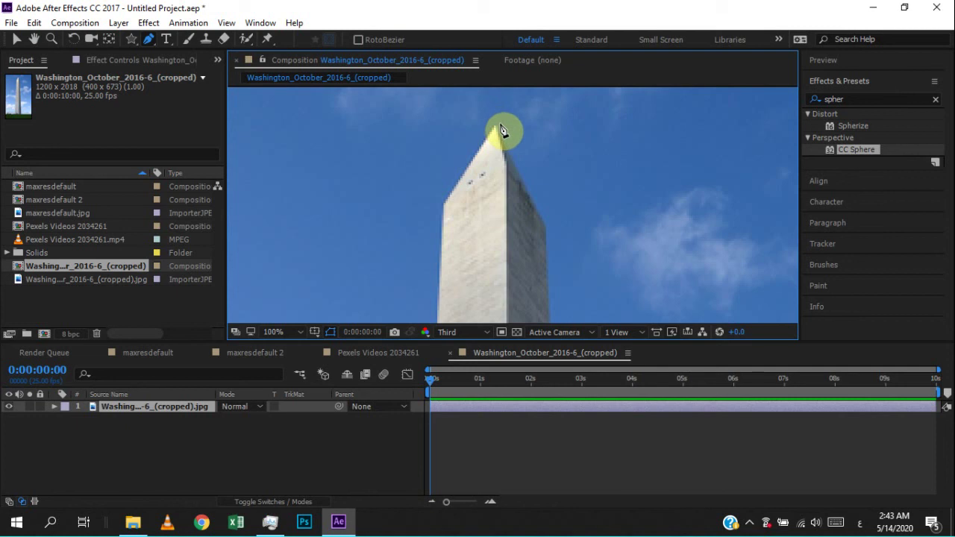
Step: Start the monument mask with points at the tip and down its right edge
{"action": "left_click", "coordinate": [494, 125]}
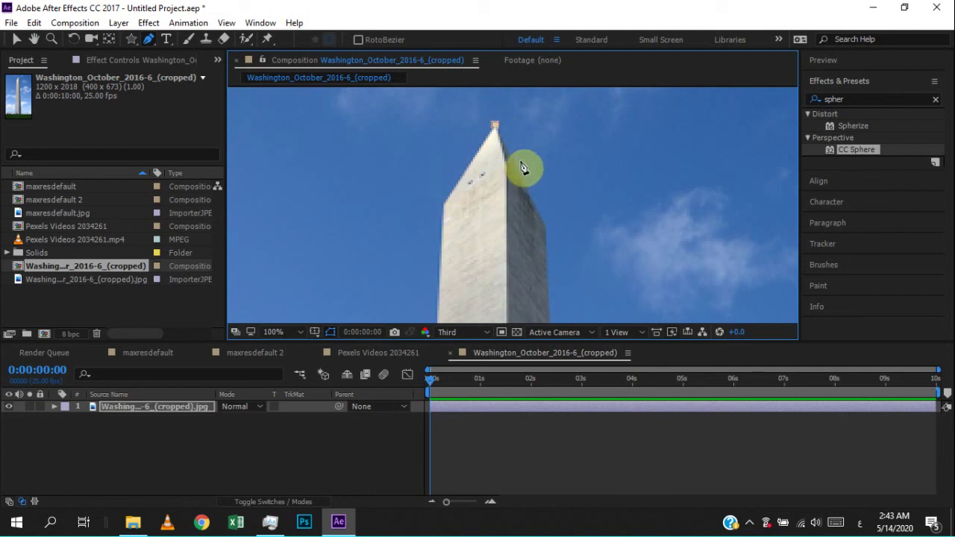
{"action": "left_click", "coordinate": [545, 222]}
{"action": "scroll", "coordinate": [574, 194], "scroll_direction": "down", "scroll_amount": 4}
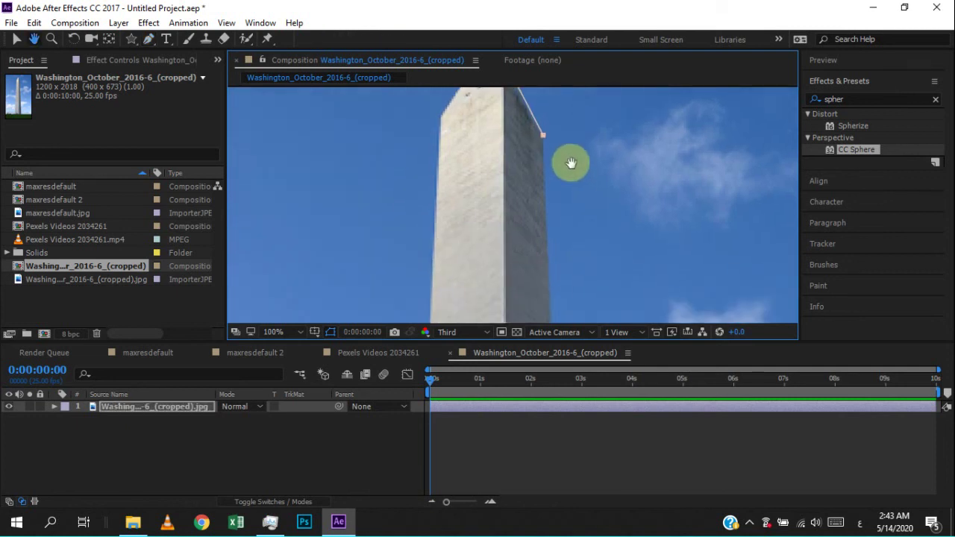
{"action": "scroll", "coordinate": [565, 223], "scroll_direction": "up", "scroll_amount": 4}
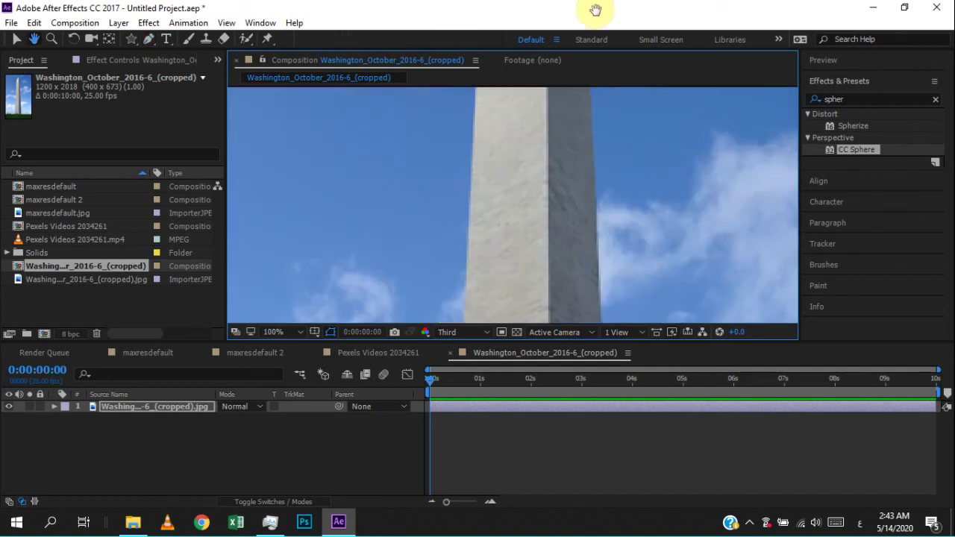
{"action": "scroll", "coordinate": [621, 263], "scroll_direction": "down", "scroll_amount": 3}
{"action": "scroll", "coordinate": [597, 259], "scroll_direction": "down", "scroll_amount": 2}
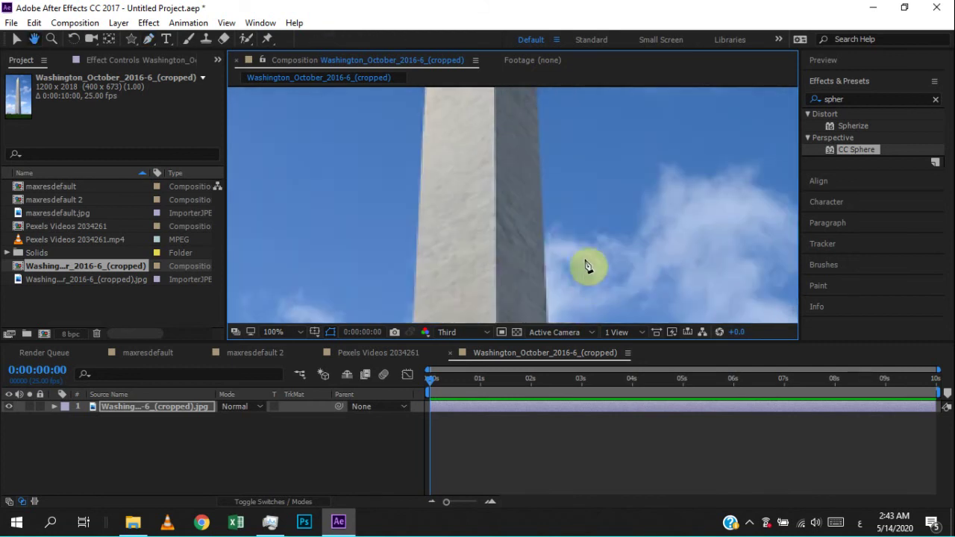
{"action": "scroll", "coordinate": [583, 253], "scroll_direction": "down", "scroll_amount": 2}
{"action": "scroll", "coordinate": [585, 261], "scroll_direction": "down", "scroll_amount": 2}
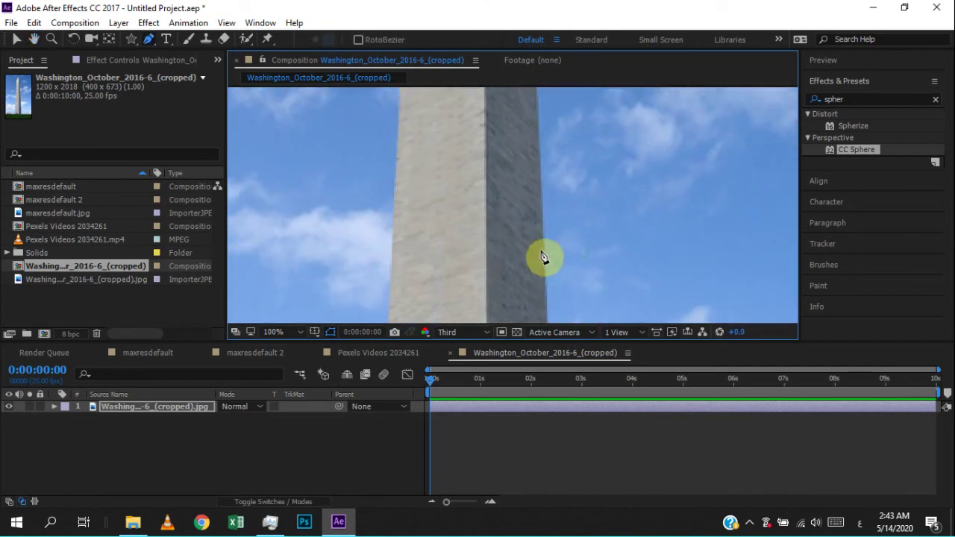
{"action": "scroll", "coordinate": [575, 146], "scroll_direction": "down", "scroll_amount": 2}
{"action": "left_click_drag", "start_coordinate": [599, 271], "coordinate": [597, 174]}
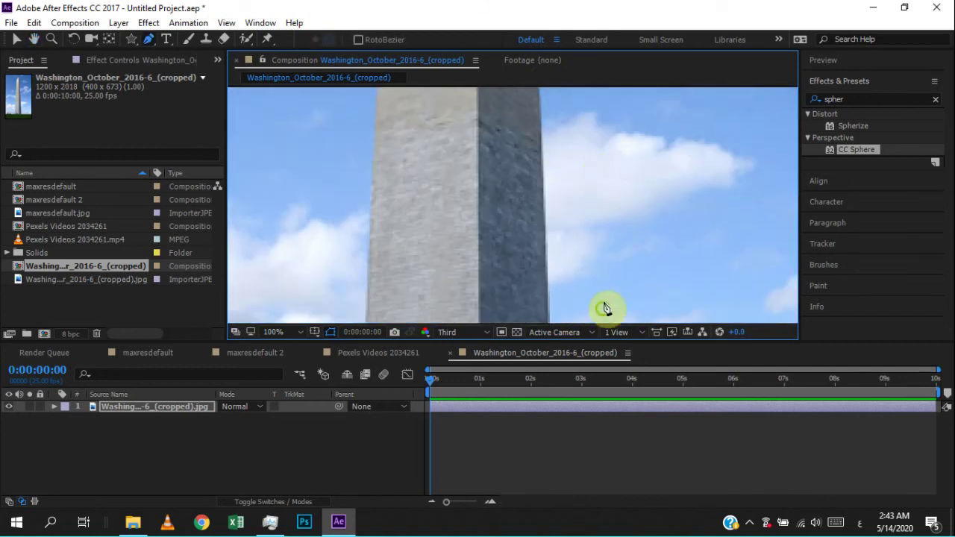
{"action": "left_click_drag", "start_coordinate": [606, 306], "coordinate": [607, 164]}
{"action": "scroll", "coordinate": [580, 194], "scroll_direction": "up", "scroll_amount": 3}
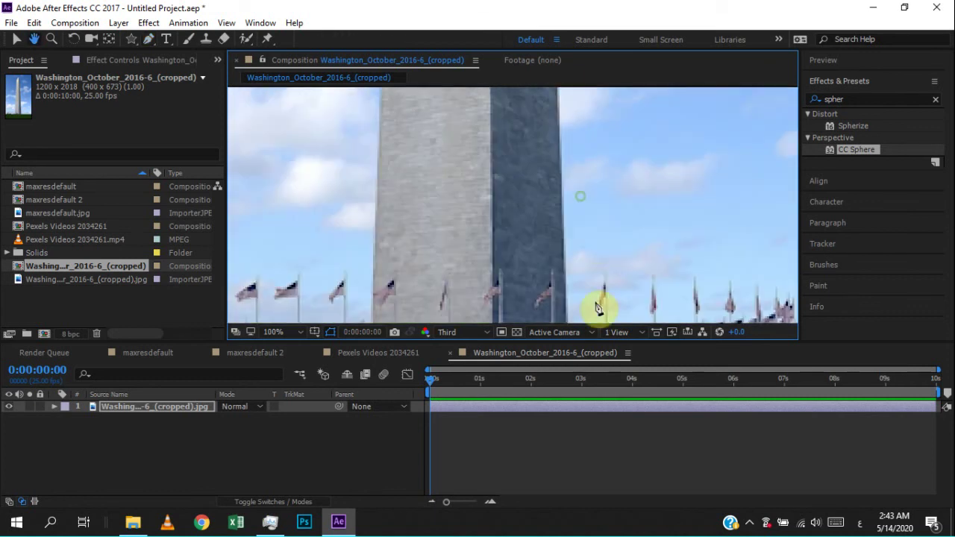
Step: Finish the mask around the base and back to the tip, blacking out the sky
{"action": "key", "text": "comma"}
{"action": "key", "text": "comma"}
{"action": "key", "text": "comma"}
{"action": "key", "text": "g"}
{"action": "left_click_drag", "start_coordinate": [543, 153], "coordinate": [543, 219]}
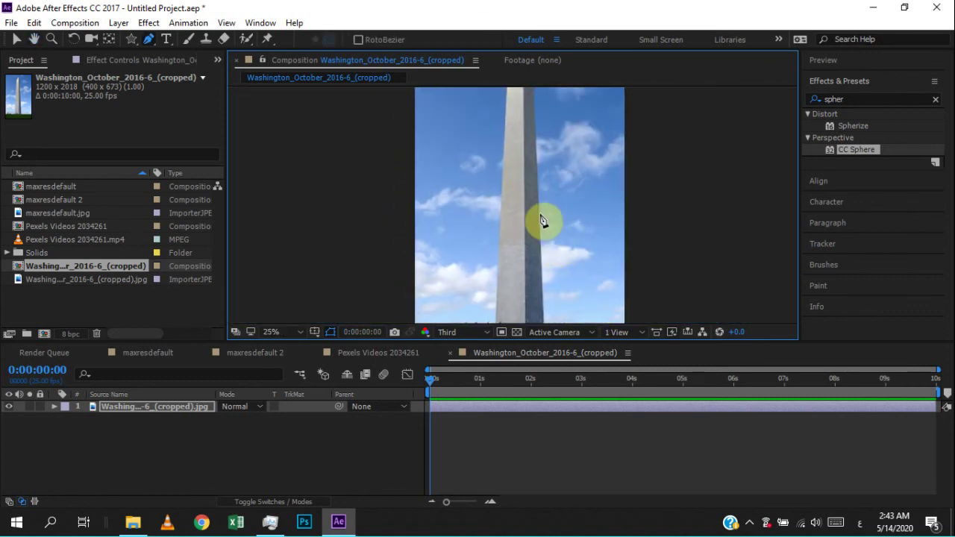
{"action": "left_click", "coordinate": [541, 215]}
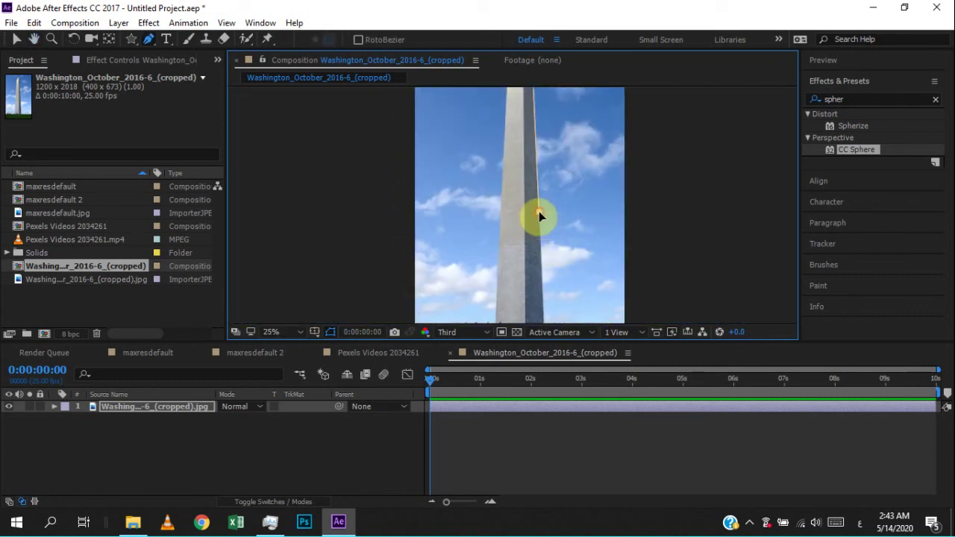
{"action": "left_click_drag", "start_coordinate": [569, 292], "coordinate": [572, 234]}
{"action": "left_click", "coordinate": [546, 292]}
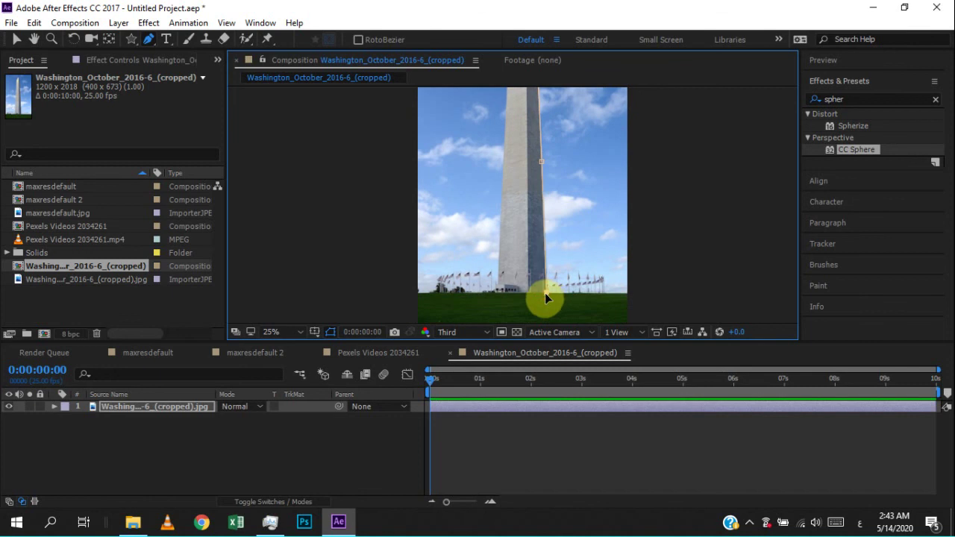
{"action": "left_click", "coordinate": [495, 290]}
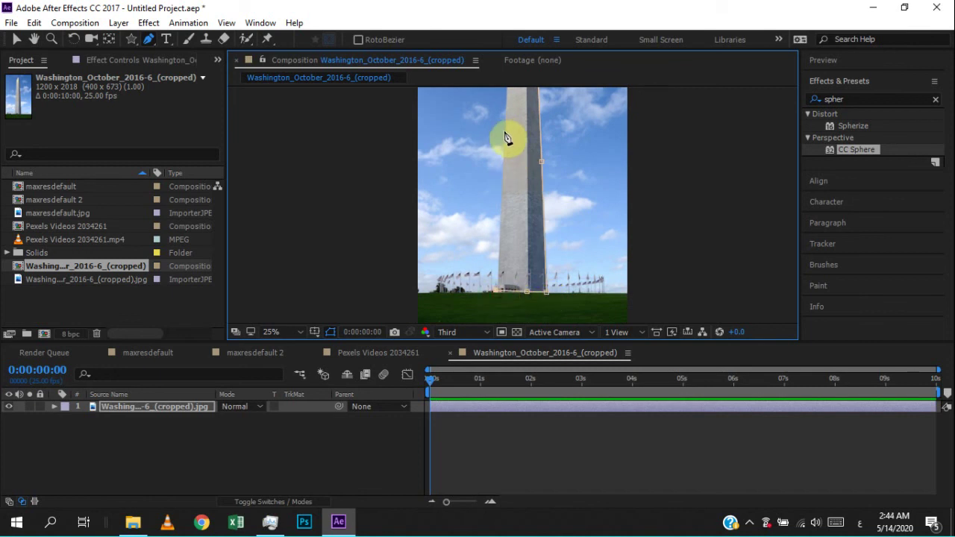
{"action": "left_click_drag", "start_coordinate": [545, 200], "coordinate": [568, 358]}
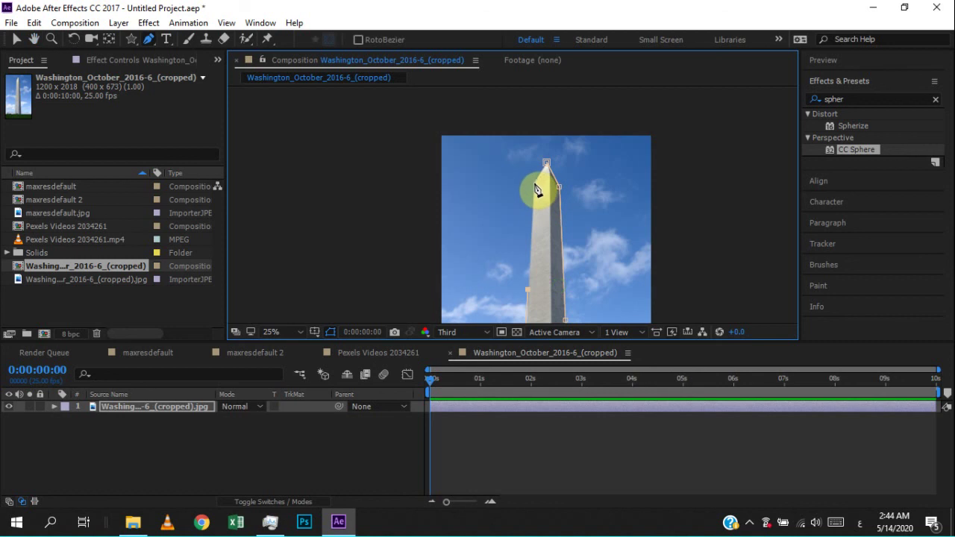
{"action": "left_click", "coordinate": [533, 186]}
{"action": "scroll", "coordinate": [546, 191], "scroll_direction": "up", "scroll_amount": 1}
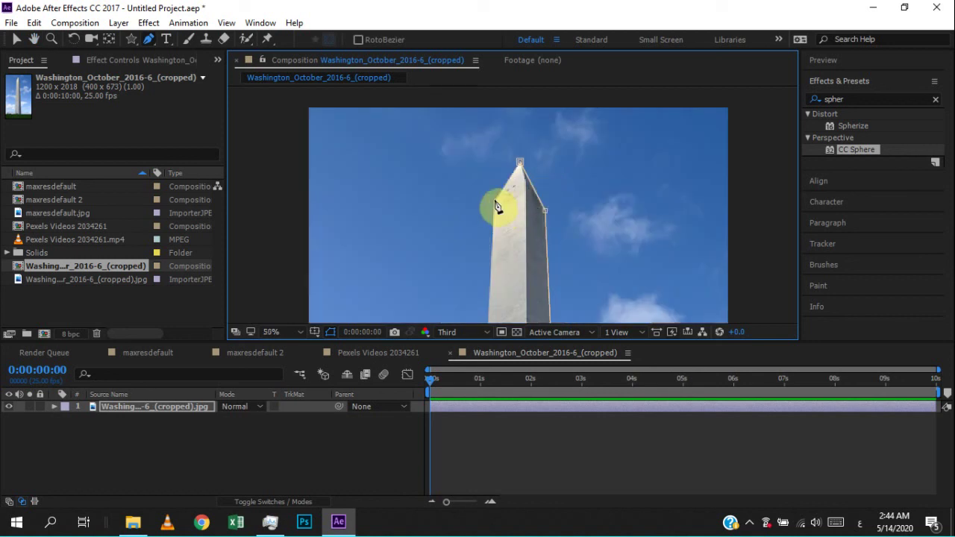
{"action": "left_click", "coordinate": [519, 163]}
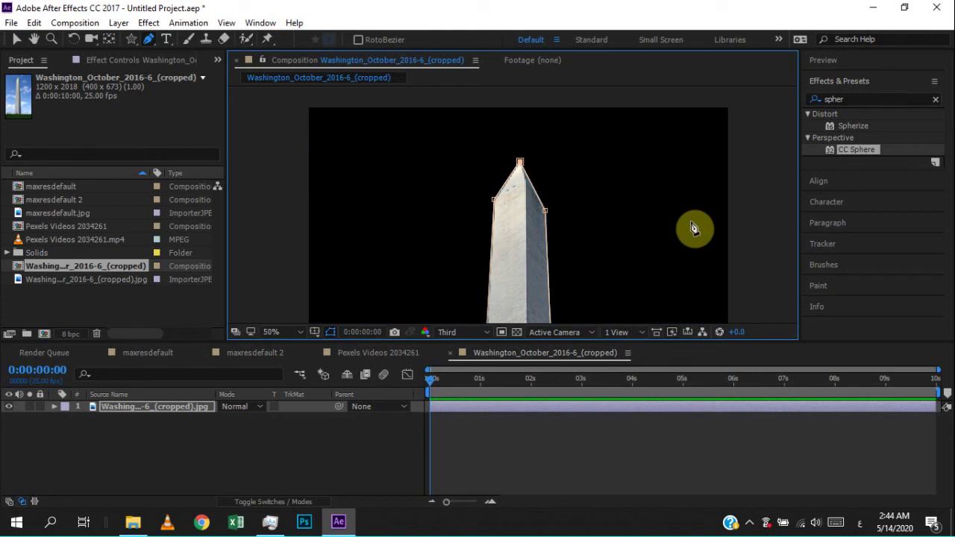
Step: Fit the composition in the viewer and create the Royal Blue Solid 2 solid layer
{"action": "key", "text": "shift+slash"}
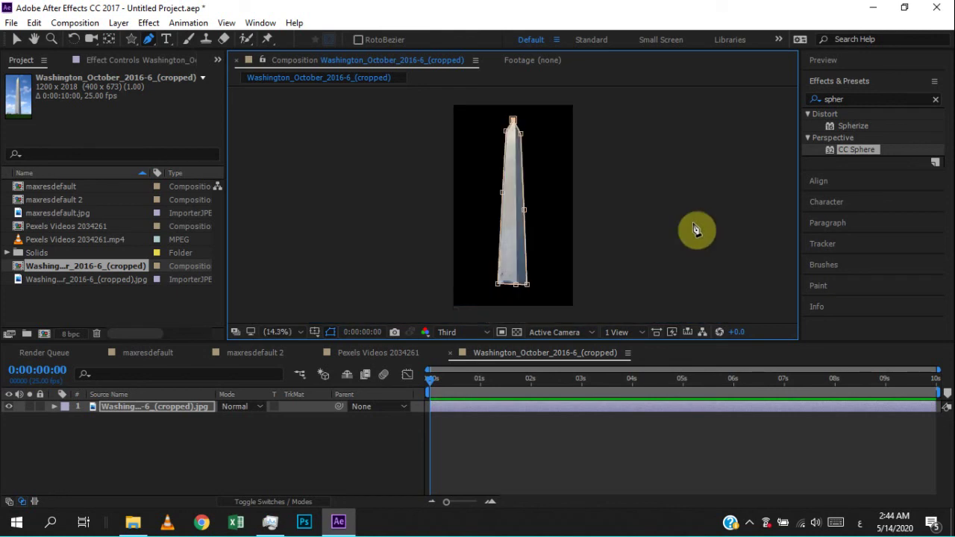
{"action": "left_click", "coordinate": [206, 441]}
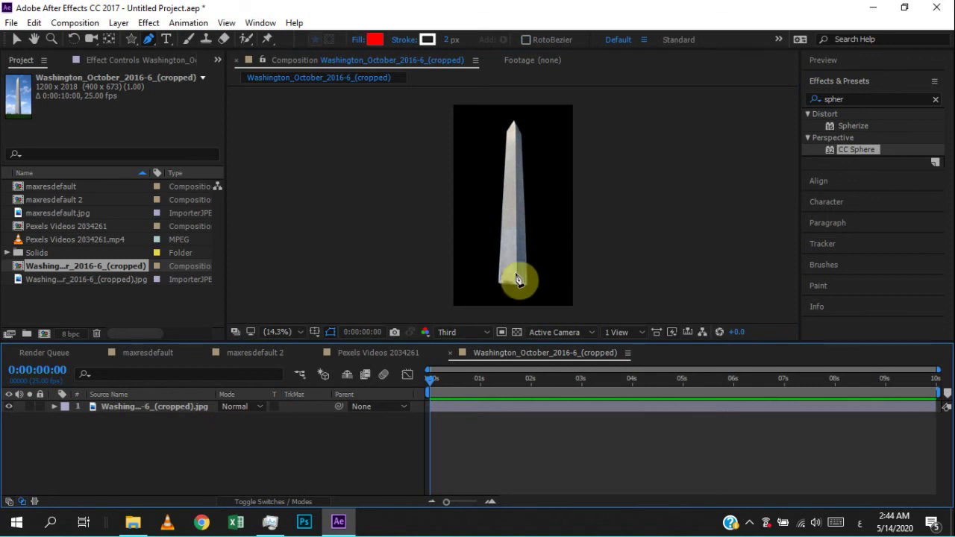
{"action": "left_click", "coordinate": [115, 407]}
{"action": "left_click", "coordinate": [170, 457]}
{"action": "key", "text": "ctrl+y"}
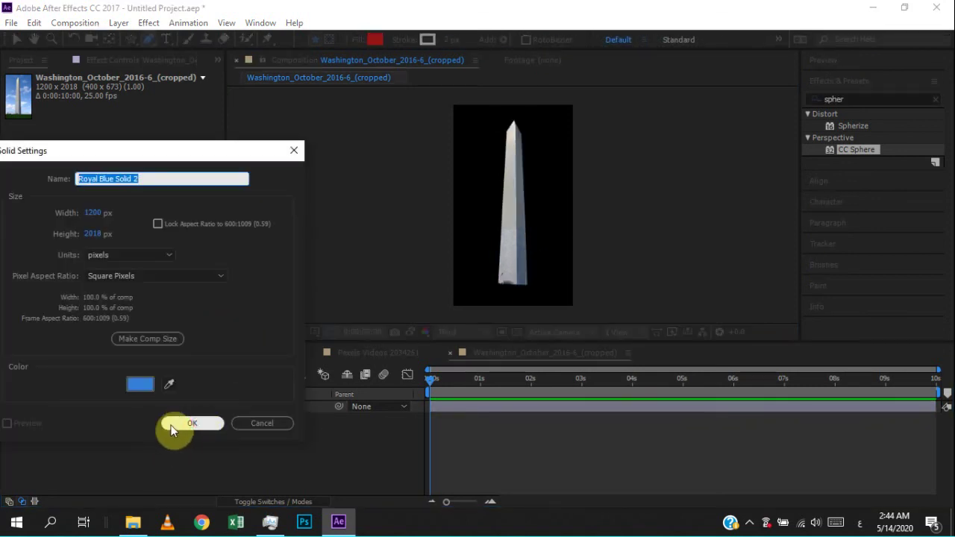
{"action": "left_click", "coordinate": [196, 424]}
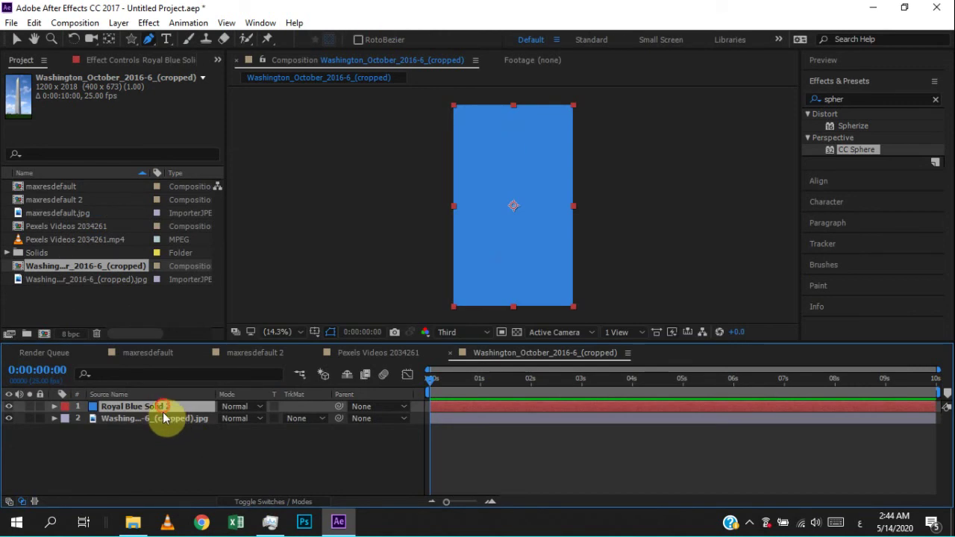
Step: Move the Washington jpg layer above Royal Blue Solid 2 in the timeline
{"action": "left_click_drag", "start_coordinate": [170, 426], "coordinate": [223, 441]}
{"action": "left_click", "coordinate": [290, 468]}
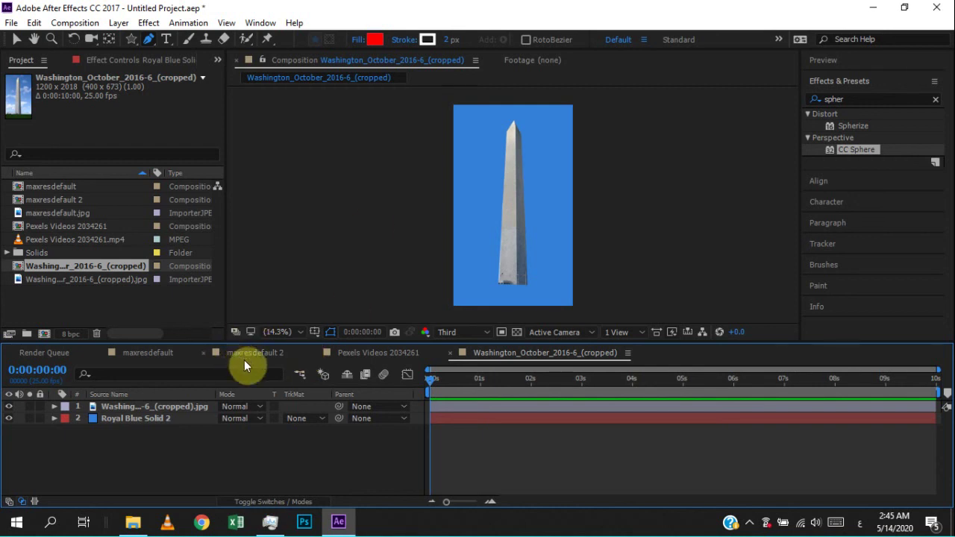
Step: Switch to the Pexels Videos 2034261 composition and set the current time to 0:00:01:00
{"action": "left_click", "coordinate": [373, 353]}
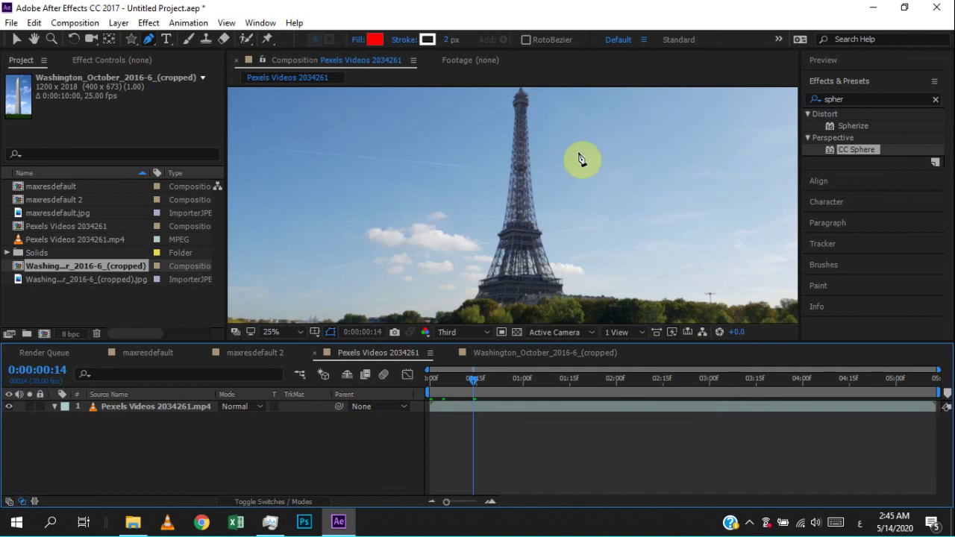
{"action": "key", "text": "h"}
{"action": "left_click_drag", "start_coordinate": [548, 207], "coordinate": [514, 198]}
{"action": "key", "text": "g"}
{"action": "mouse_move", "coordinate": [477, 384]}
{"action": "left_mouse_down"}
{"action": "mouse_move", "coordinate": [469, 393]}
{"action": "mouse_move", "coordinate": [524, 396]}
{"action": "left_mouse_up"}
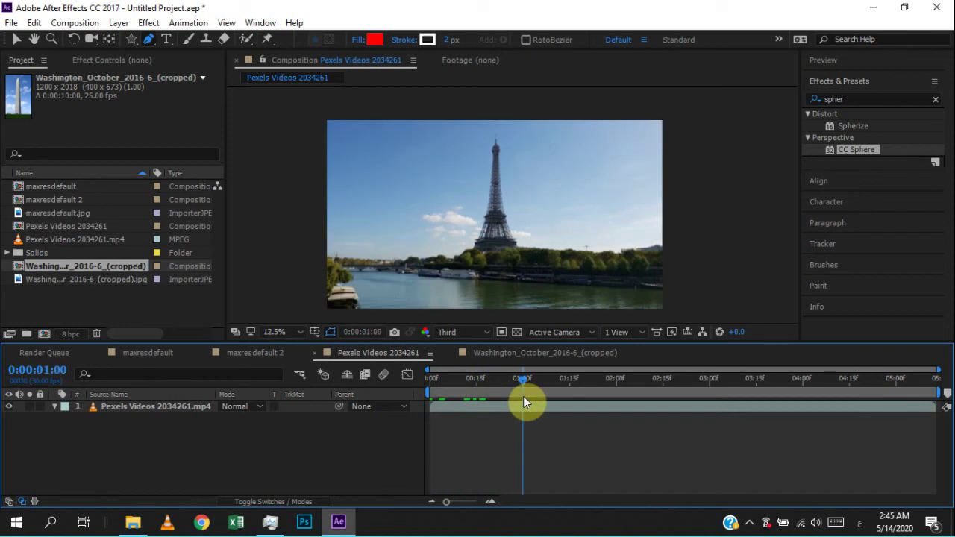
{"action": "left_click", "coordinate": [524, 396]}
{"action": "left_click", "coordinate": [459, 433]}
Step: End the work area at 0:00:01:00, undoing a stray work-area start change
{"action": "scroll", "coordinate": [460, 441], "scroll_direction": "up", "scroll_amount": 5}
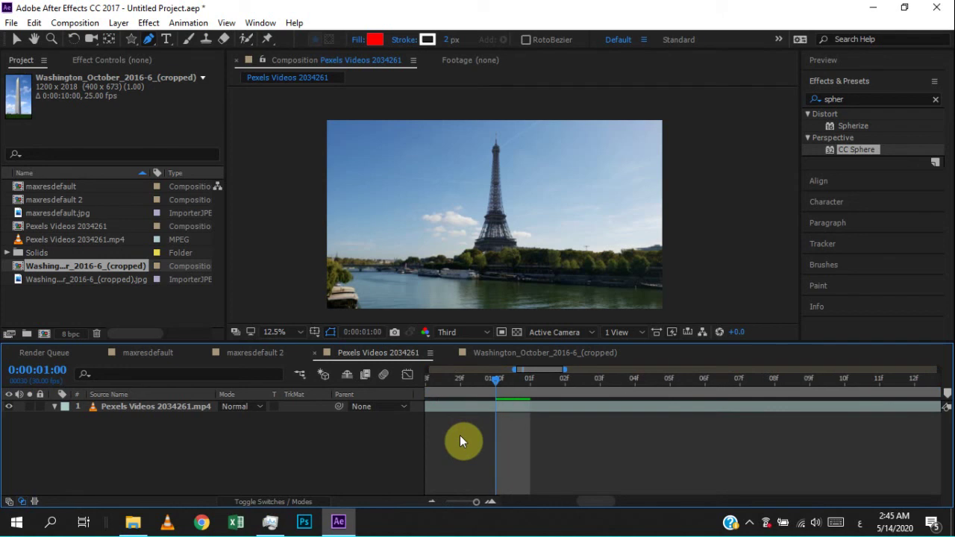
{"action": "mouse_move", "coordinate": [592, 505]}
{"action": "left_mouse_down"}
{"action": "mouse_move", "coordinate": [514, 506]}
{"action": "mouse_move", "coordinate": [587, 502]}
{"action": "mouse_move", "coordinate": [579, 499]}
{"action": "left_mouse_up"}
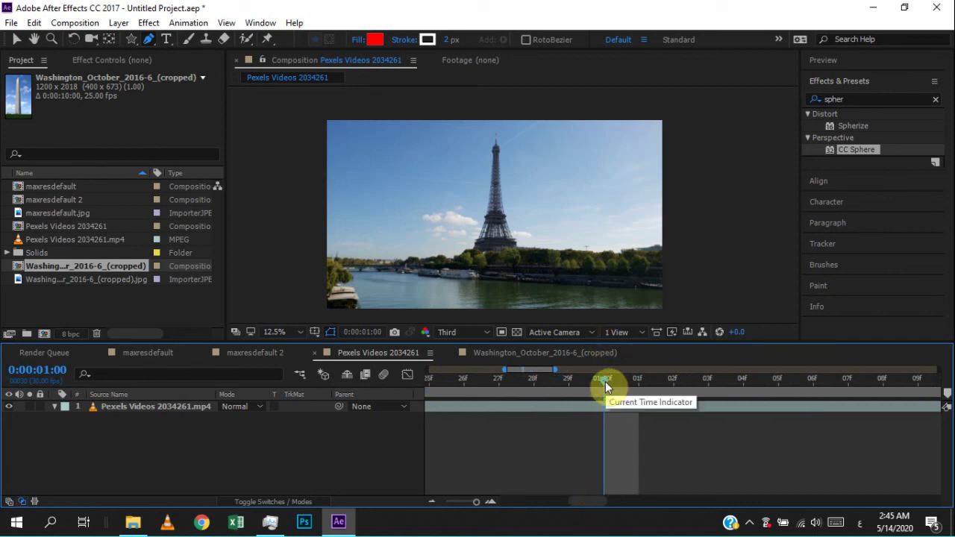
{"action": "key", "text": "n"}
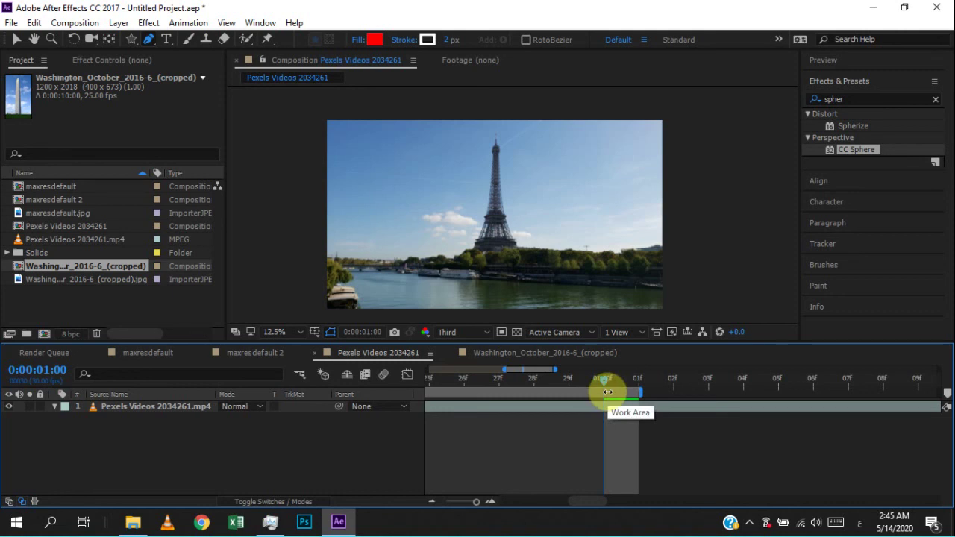
{"action": "double_click", "coordinate": [608, 392]}
{"action": "key", "text": "b"}
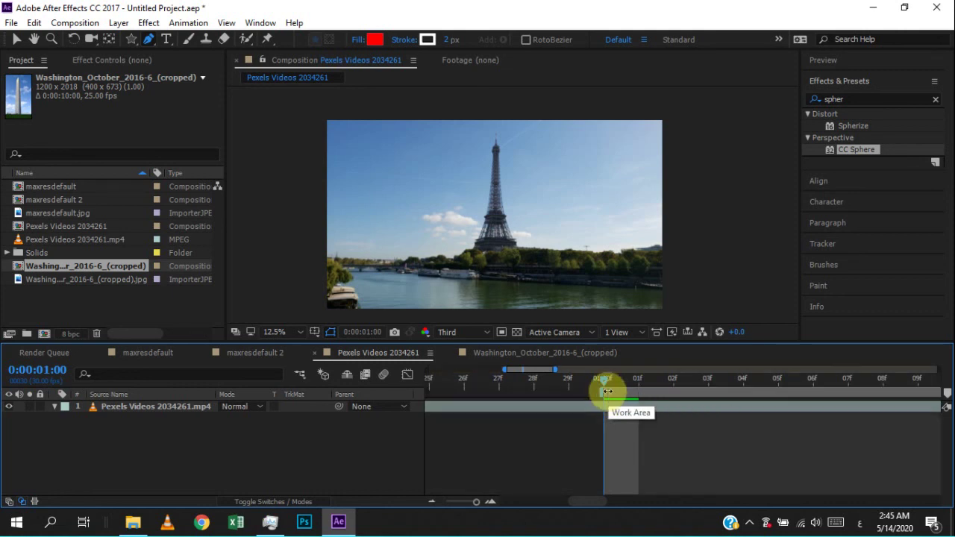
{"action": "key", "text": "ctrl+z"}
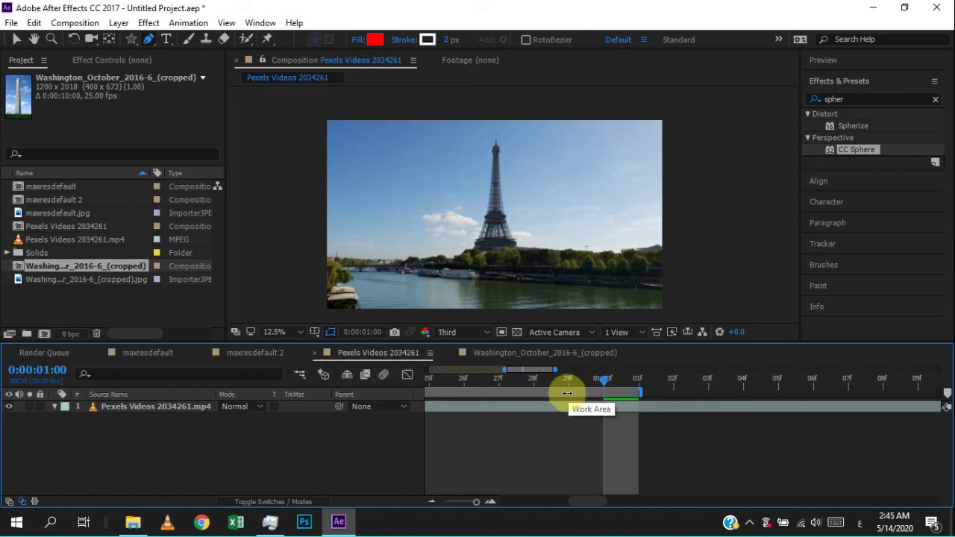
Step: Trim the composition to its work area, 0f to 01:00f
{"action": "right_click", "coordinate": [576, 391]}
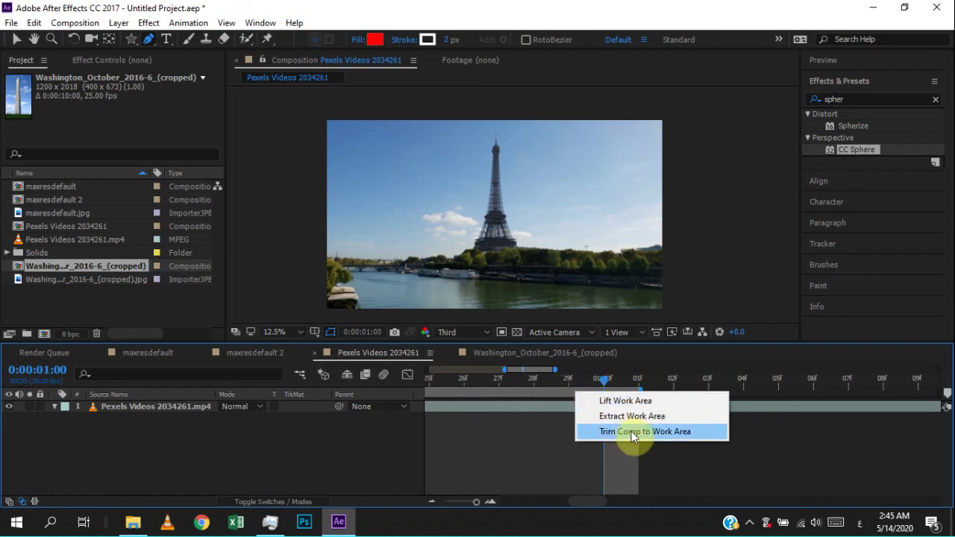
{"action": "left_click", "coordinate": [565, 400]}
{"action": "right_click", "coordinate": [570, 392]}
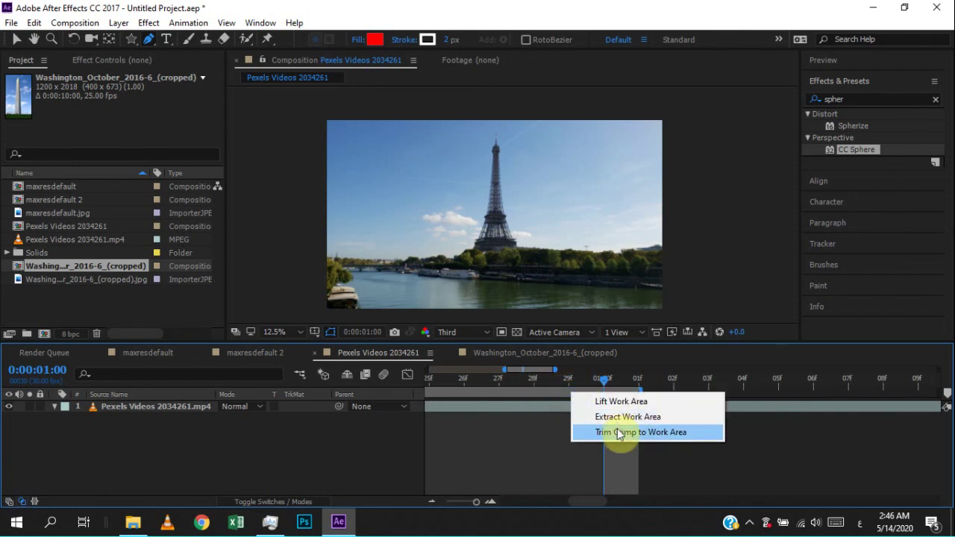
{"action": "left_click", "coordinate": [618, 431]}
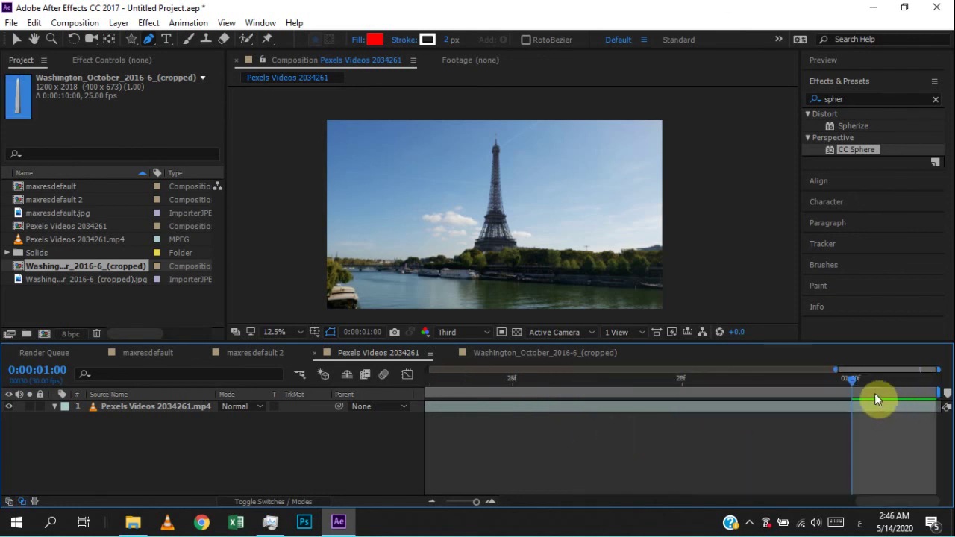
Step: Scrub through the trimmed one-second clip, ending at 0:00:01:00
{"action": "left_click_drag", "start_coordinate": [476, 501], "coordinate": [447, 502]}
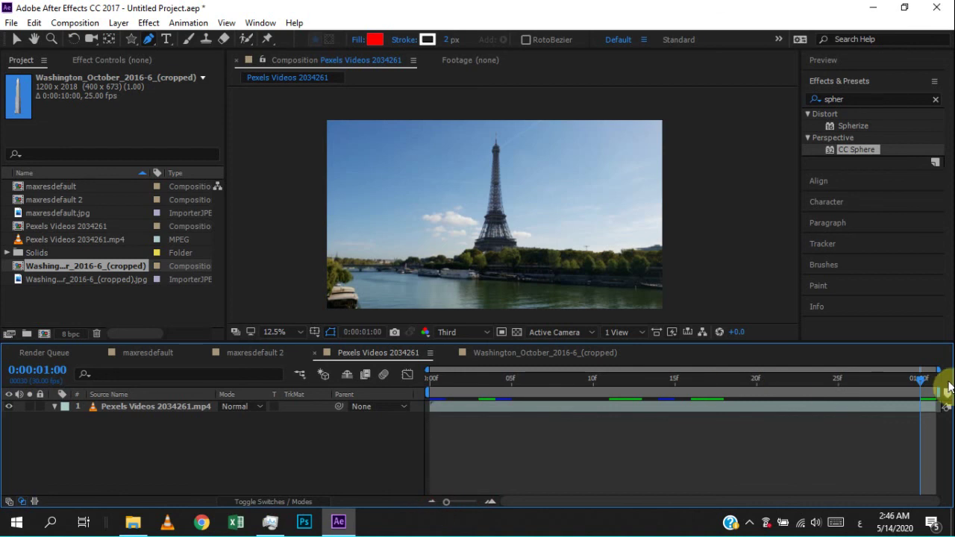
{"action": "mouse_move", "coordinate": [948, 386]}
{"action": "left_mouse_down"}
{"action": "mouse_move", "coordinate": [929, 399]}
{"action": "mouse_move", "coordinate": [946, 409]}
{"action": "mouse_move", "coordinate": [456, 412]}
{"action": "mouse_move", "coordinate": [576, 408]}
{"action": "mouse_move", "coordinate": [409, 400]}
{"action": "left_mouse_up"}
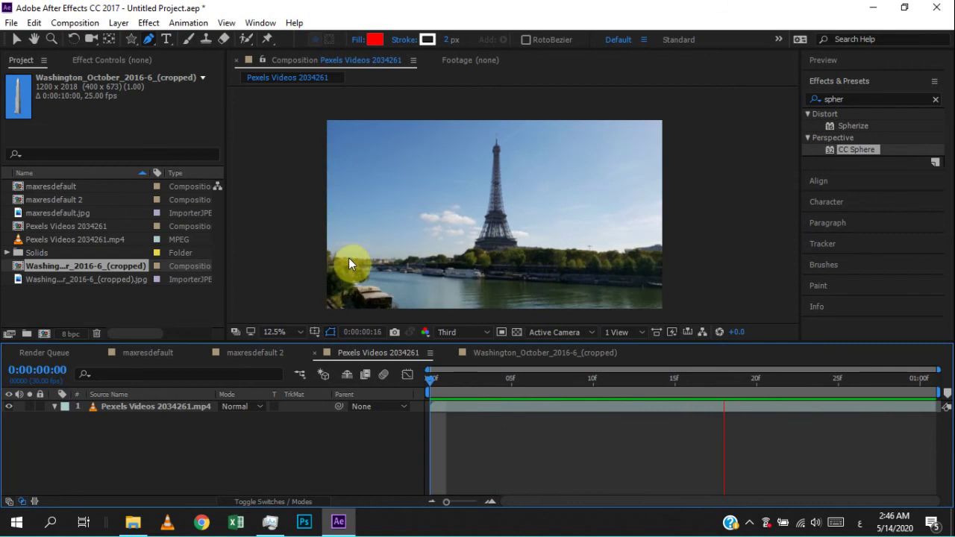
{"action": "mouse_move", "coordinate": [487, 385]}
{"action": "left_mouse_down"}
{"action": "mouse_move", "coordinate": [477, 380]}
{"action": "mouse_move", "coordinate": [601, 388]}
{"action": "mouse_move", "coordinate": [657, 380]}
{"action": "left_mouse_up"}
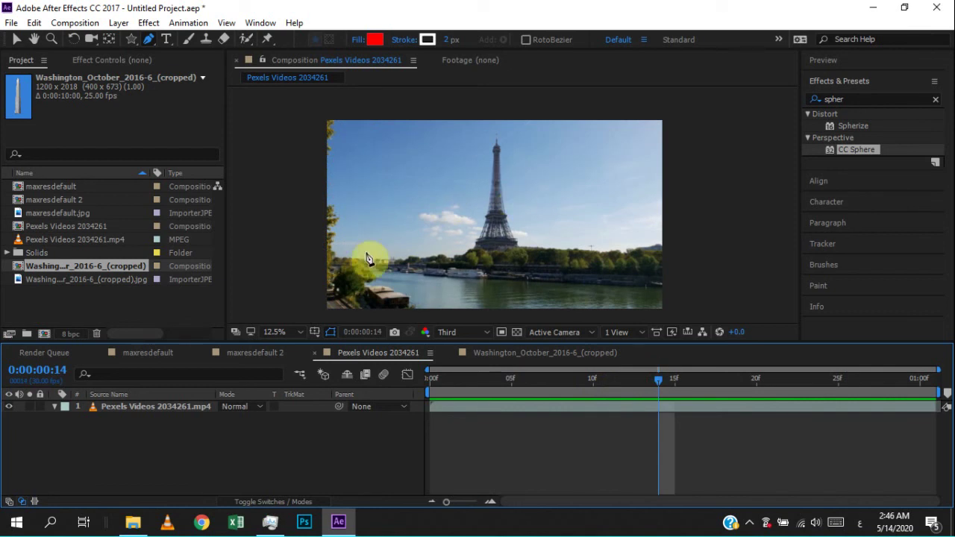
{"action": "left_click_drag", "start_coordinate": [671, 383], "coordinate": [939, 388]}
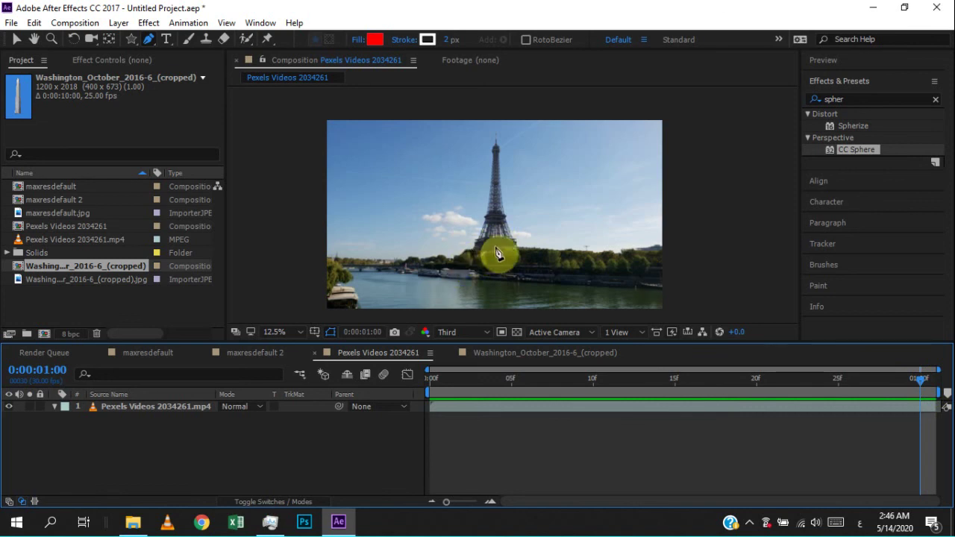
{"action": "scroll", "coordinate": [486, 256], "scroll_direction": "up", "scroll_amount": 2}
Step: Start a mask at the Eiffel Tower's tip, undoing an accidental Shape Layer 1
{"action": "left_click_drag", "start_coordinate": [495, 192], "coordinate": [493, 248]}
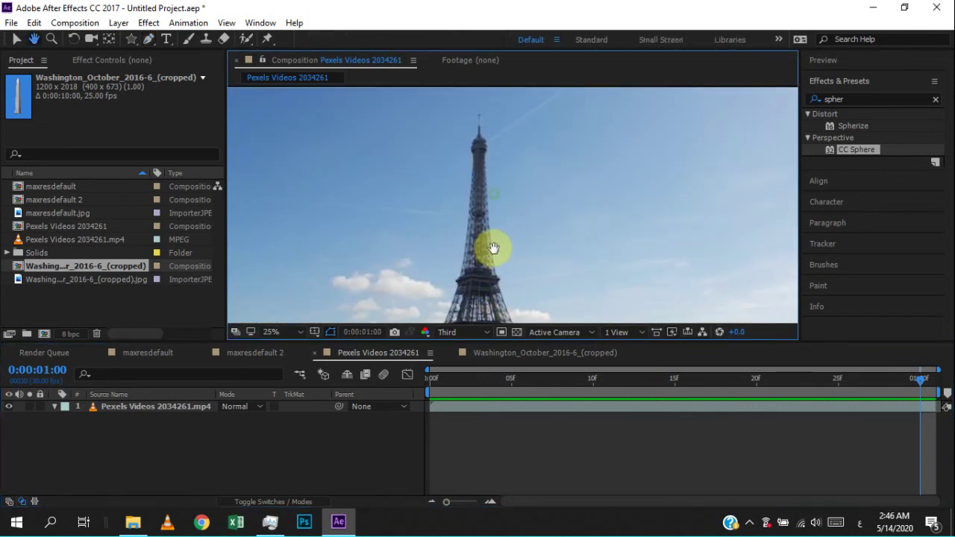
{"action": "key", "text": "g"}
{"action": "left_click", "coordinate": [480, 112]}
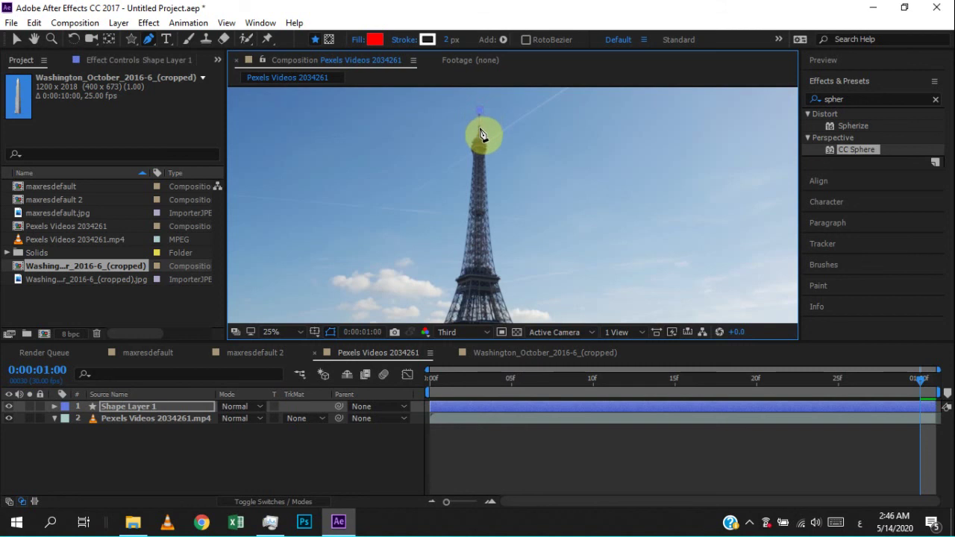
{"action": "left_click", "coordinate": [147, 421]}
{"action": "key", "text": "ctrl+z"}
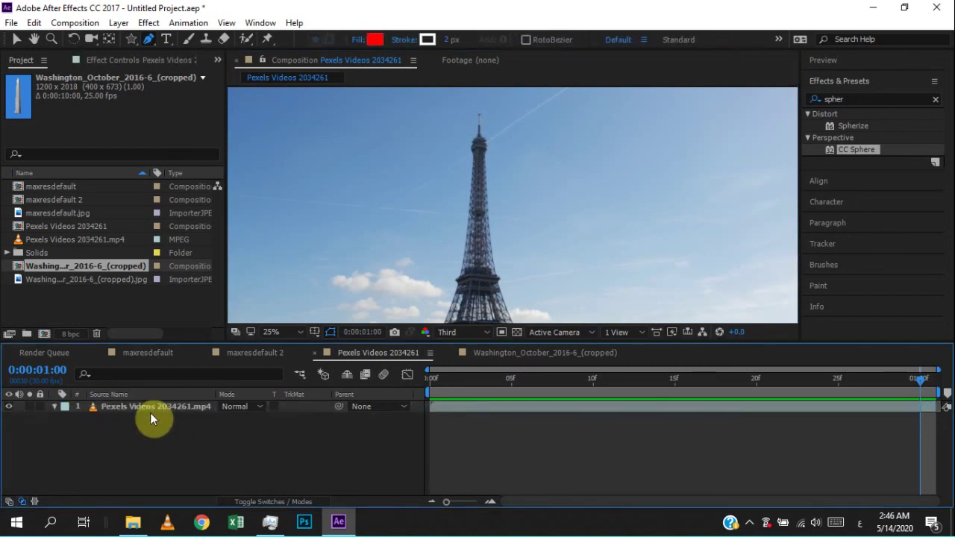
{"action": "left_click", "coordinate": [480, 115]}
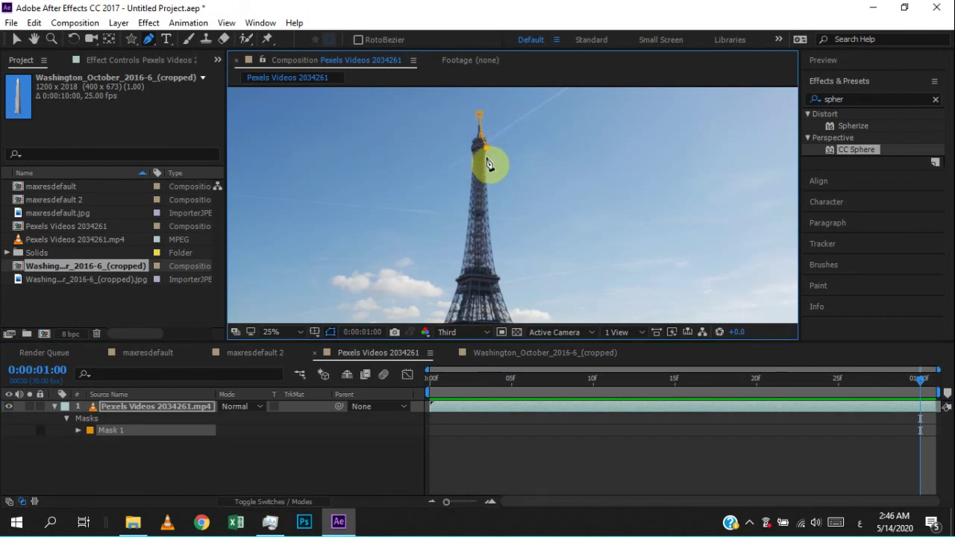
Step: Add mask points down the tower's right edge to where it meets the trees
{"action": "scroll", "coordinate": [491, 129], "scroll_direction": "up", "scroll_amount": 2}
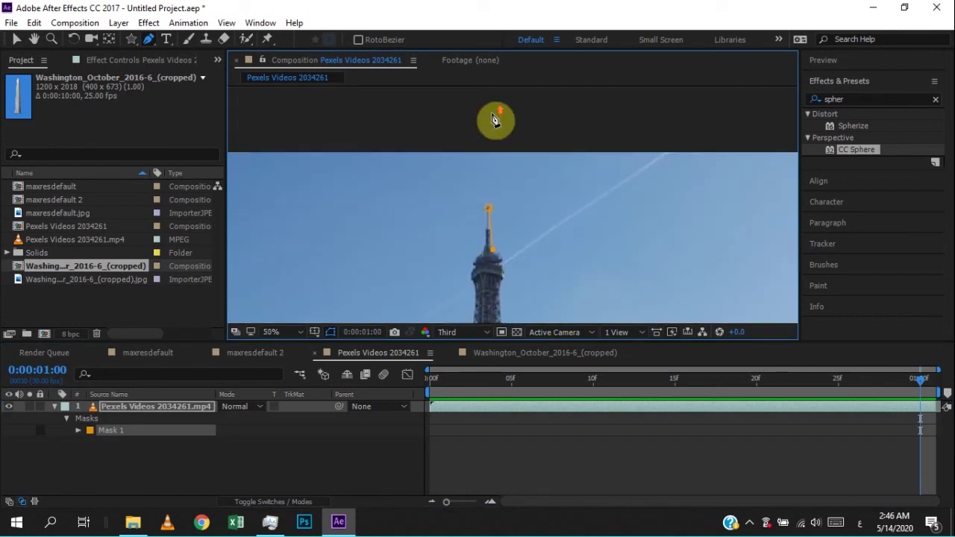
{"action": "left_click", "coordinate": [501, 259]}
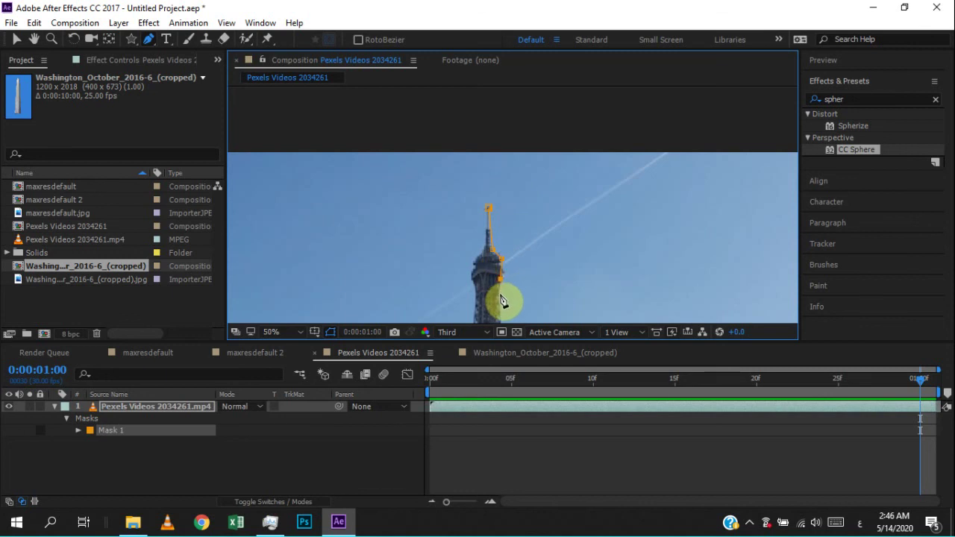
{"action": "scroll", "coordinate": [512, 132], "scroll_direction": "down", "scroll_amount": 3}
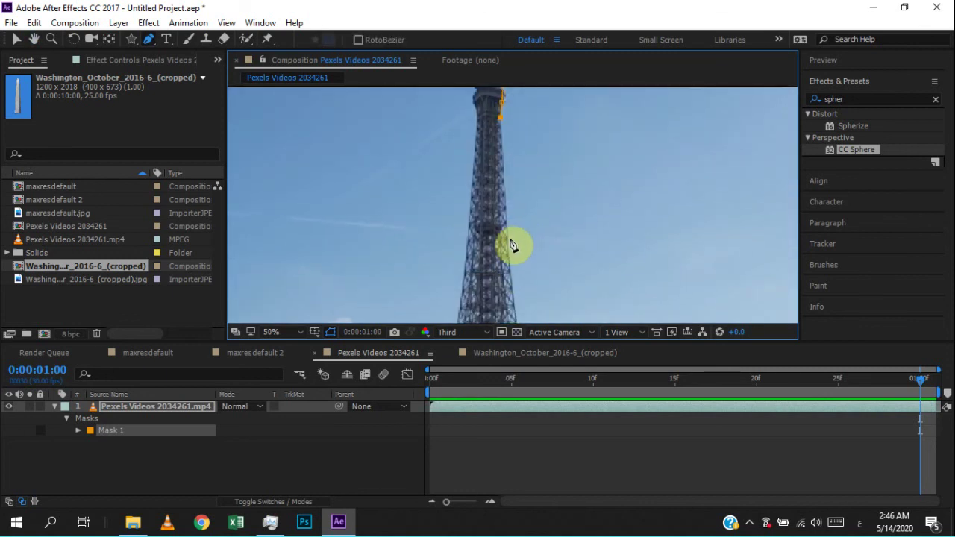
{"action": "scroll", "coordinate": [537, 277], "scroll_direction": "down", "scroll_amount": 5}
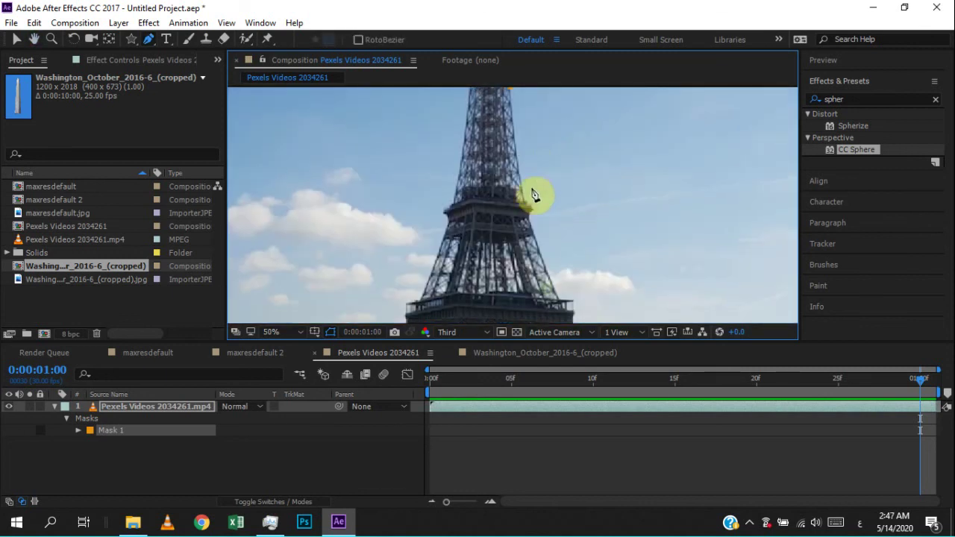
{"action": "left_click", "coordinate": [524, 203]}
{"action": "left_click", "coordinate": [530, 216]}
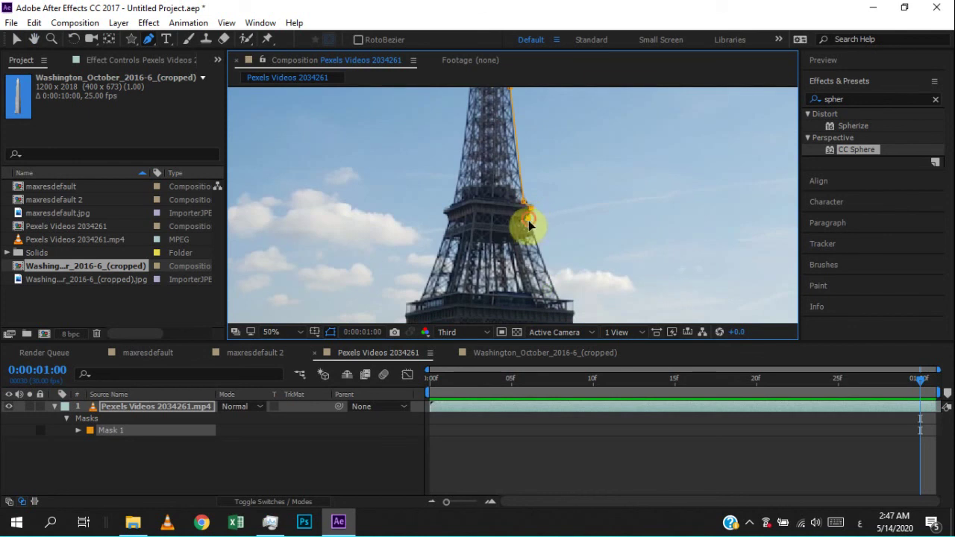
{"action": "left_click", "coordinate": [559, 299]}
{"action": "left_click_drag", "start_coordinate": [575, 306], "coordinate": [594, 148]}
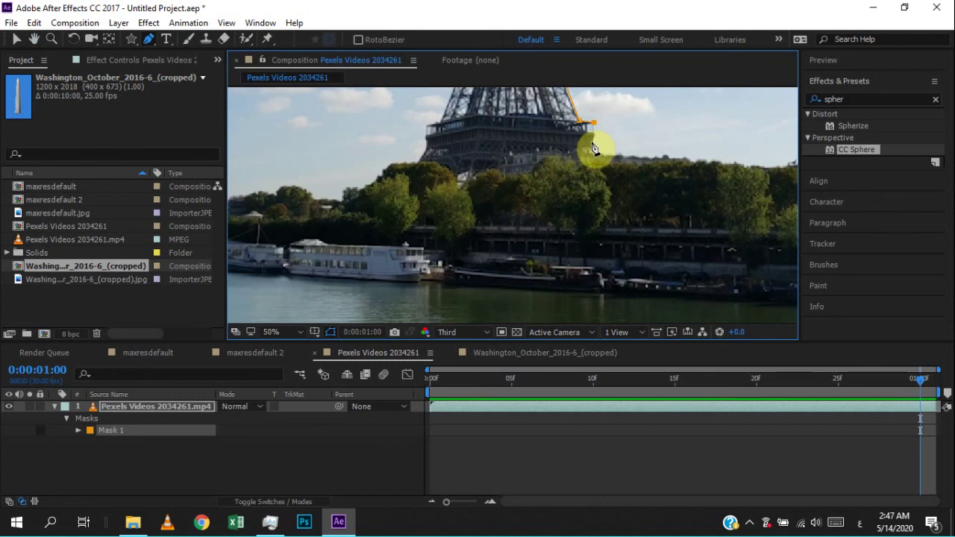
{"action": "left_click", "coordinate": [597, 153]}
Step: Continue the mask path rightward along the treeline
{"action": "left_click_drag", "start_coordinate": [543, 210], "coordinate": [366, 273]}
{"action": "left_click", "coordinate": [569, 227]}
{"action": "left_click", "coordinate": [611, 227]}
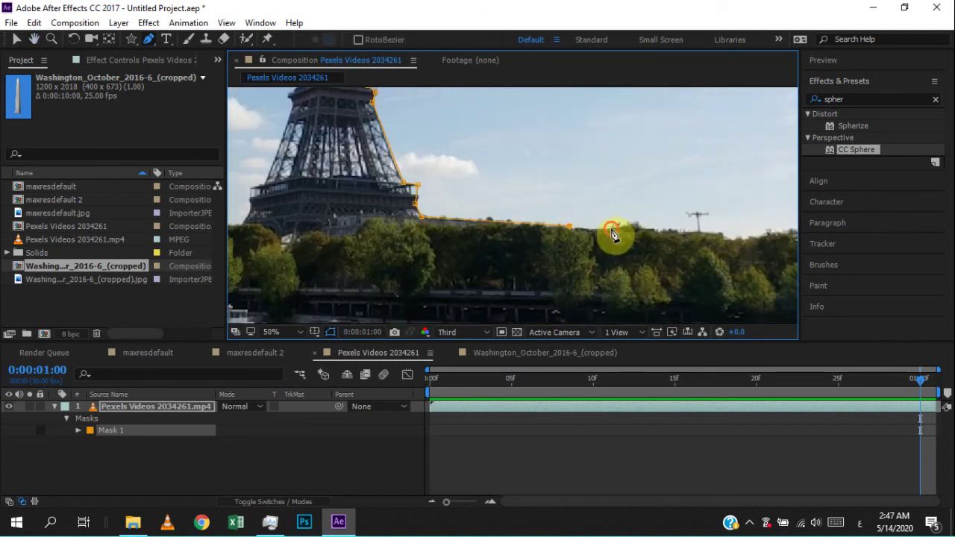
{"action": "left_click", "coordinate": [638, 224]}
{"action": "left_click", "coordinate": [668, 230]}
{"action": "left_click", "coordinate": [696, 230]}
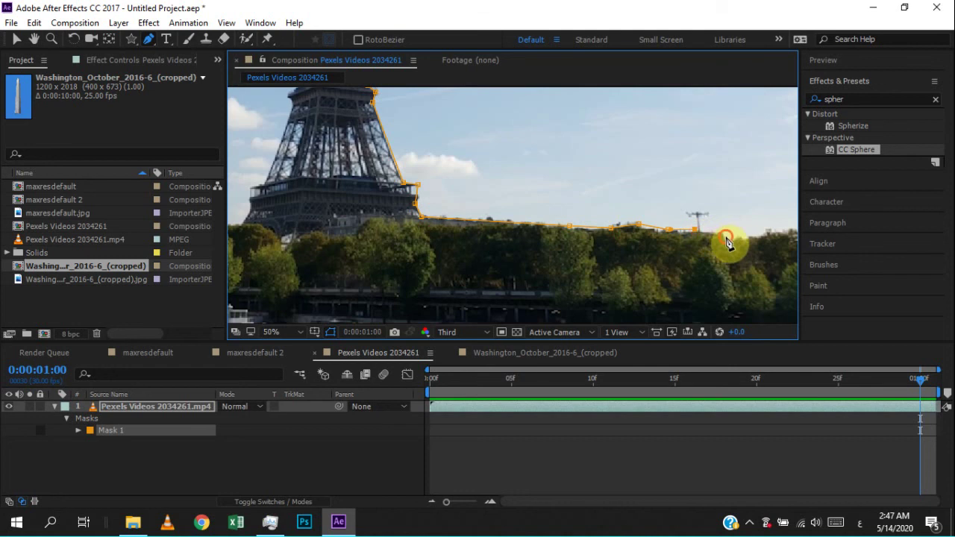
{"action": "left_click", "coordinate": [725, 236]}
{"action": "left_click", "coordinate": [754, 236]}
Step: Extend the treeline trace to the frame's right edge
{"action": "left_click_drag", "start_coordinate": [779, 234], "coordinate": [512, 247]}
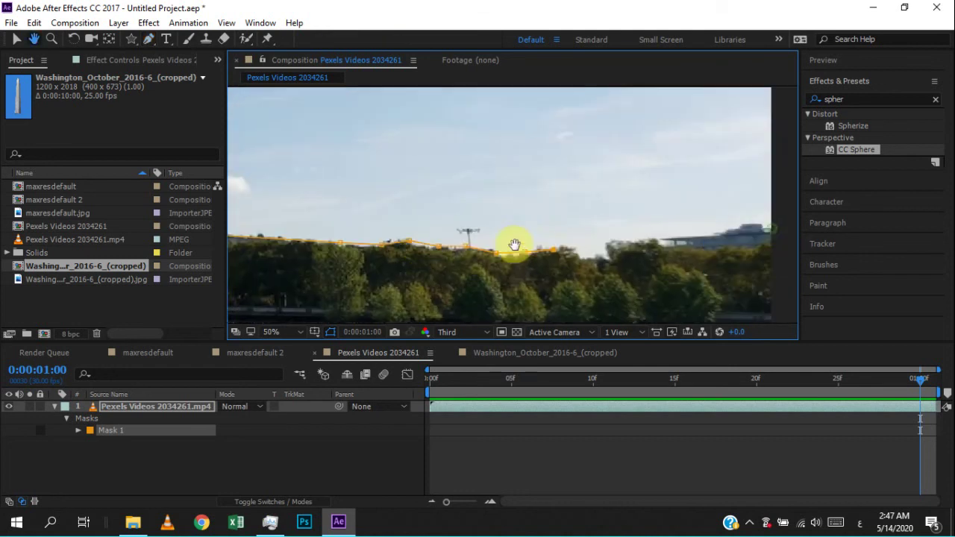
{"action": "left_click", "coordinate": [587, 255]}
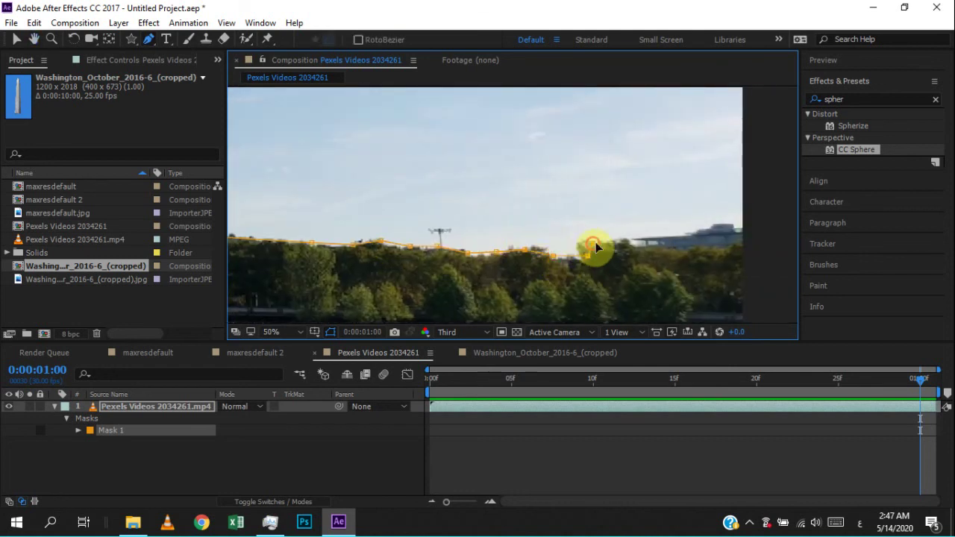
{"action": "left_click", "coordinate": [594, 243]}
{"action": "left_click", "coordinate": [638, 240]}
{"action": "left_click", "coordinate": [667, 236]}
{"action": "left_click", "coordinate": [694, 233]}
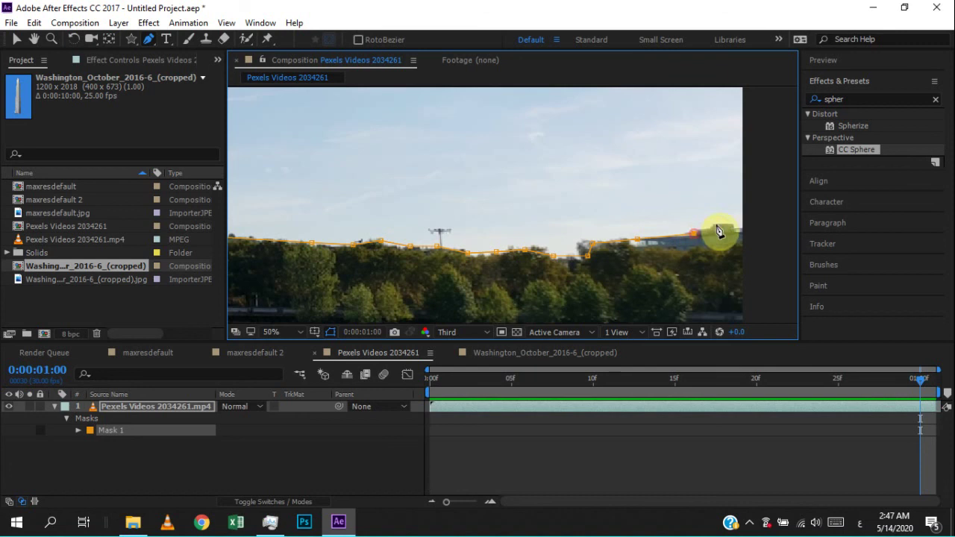
{"action": "left_click", "coordinate": [716, 225]}
{"action": "left_click", "coordinate": [735, 228]}
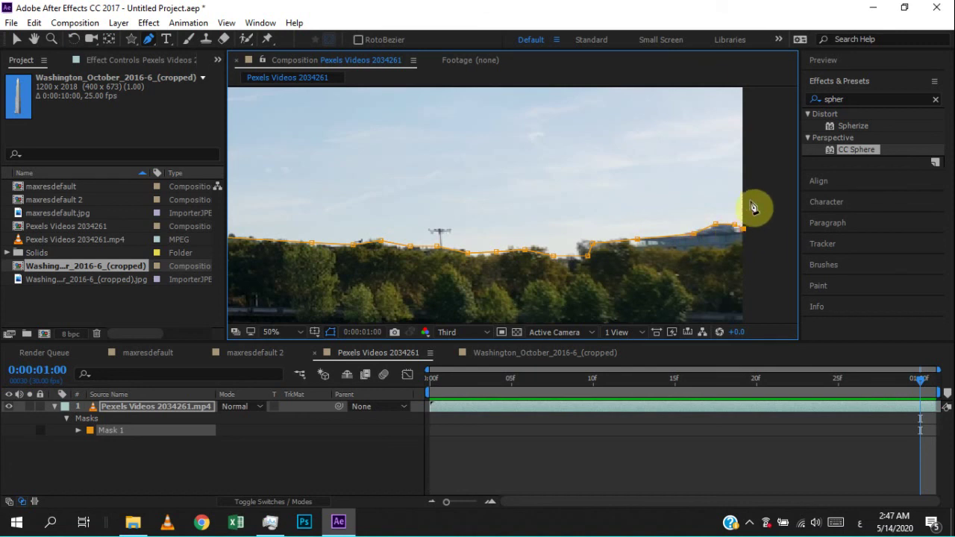
{"action": "scroll", "coordinate": [751, 204], "scroll_direction": "down", "scroll_amount": 2}
{"action": "left_click_drag", "start_coordinate": [643, 183], "coordinate": [731, 280]}
Step: With the Pen tool, add mask points above the frame's top-right and top-left corners
{"action": "left_click_drag", "start_coordinate": [757, 144], "coordinate": [757, 205]}
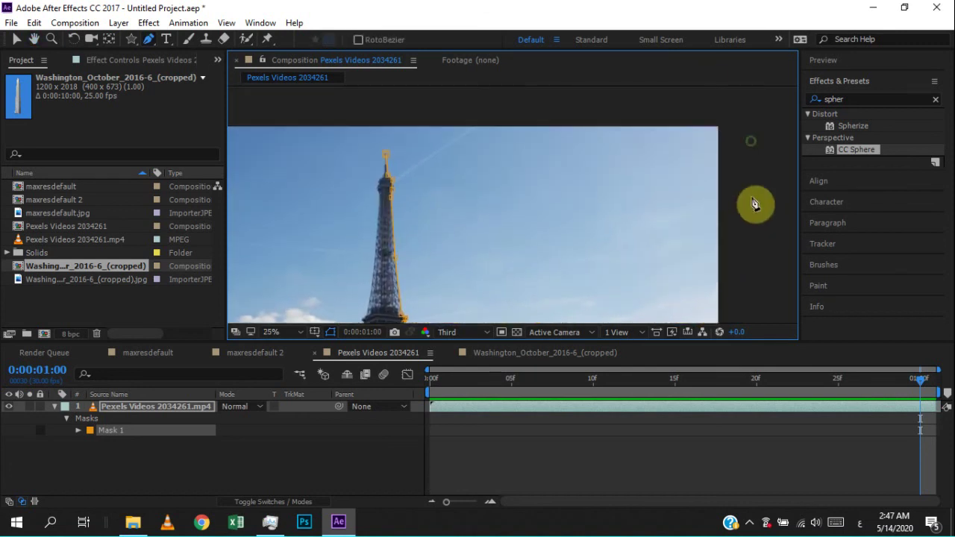
{"action": "scroll", "coordinate": [736, 196], "scroll_direction": "down", "scroll_amount": 1}
{"action": "key", "text": "g"}
{"action": "left_click", "coordinate": [629, 166]}
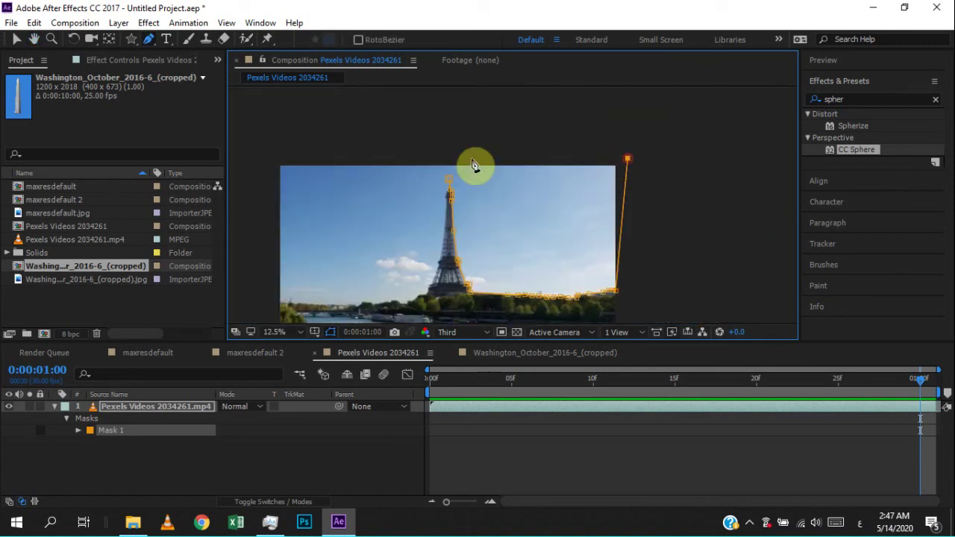
{"action": "left_click", "coordinate": [272, 155]}
Step: Continue the mask path from the top-left corner down the frame's left edge
{"action": "mouse_move", "coordinate": [390, 206]}
{"action": "left_mouse_down"}
{"action": "mouse_move", "coordinate": [515, 111]}
{"action": "mouse_move", "coordinate": [397, 215]}
{"action": "mouse_move", "coordinate": [388, 245]}
{"action": "left_mouse_up"}
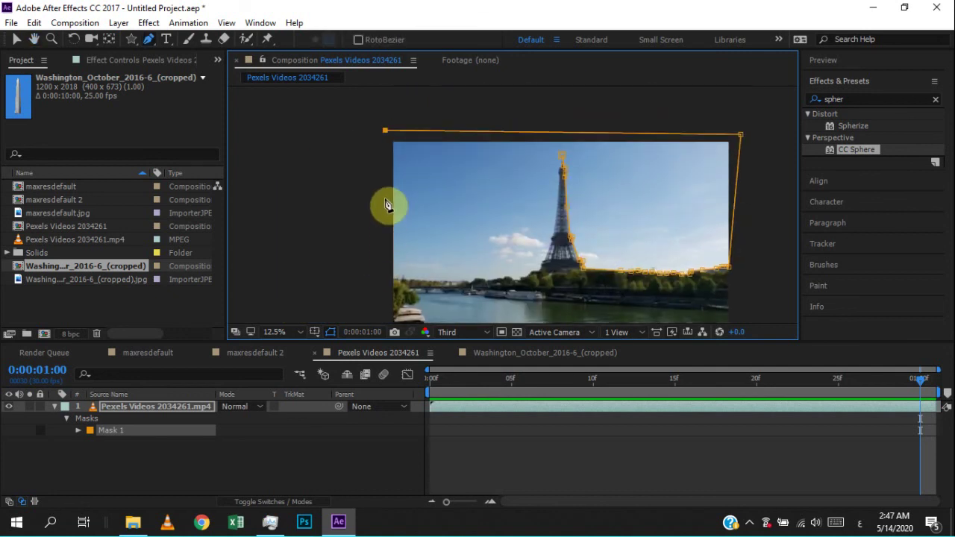
{"action": "left_click", "coordinate": [394, 141]}
{"action": "left_click", "coordinate": [393, 279]}
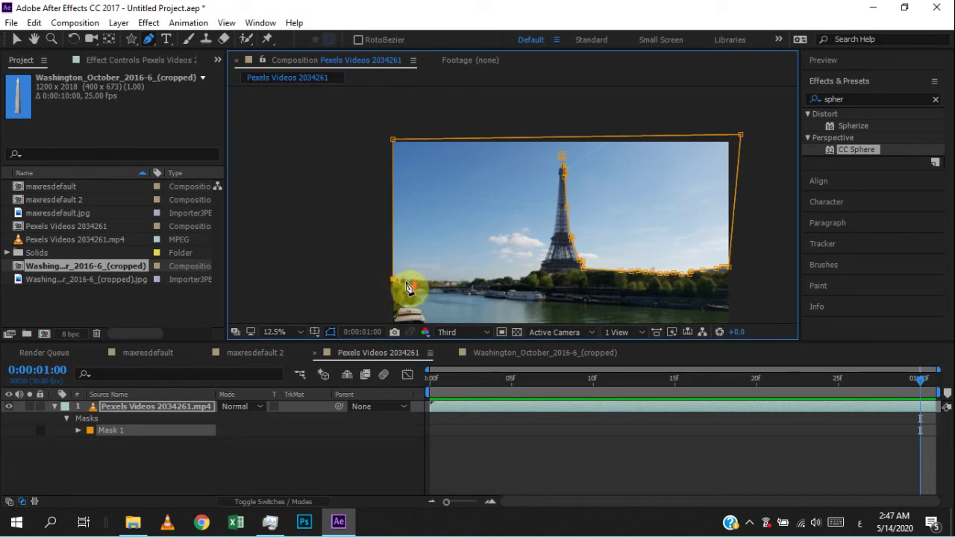
{"action": "scroll", "coordinate": [409, 288], "scroll_direction": "up", "scroll_amount": 1}
{"action": "left_click_drag", "start_coordinate": [544, 217], "coordinate": [486, 230]}
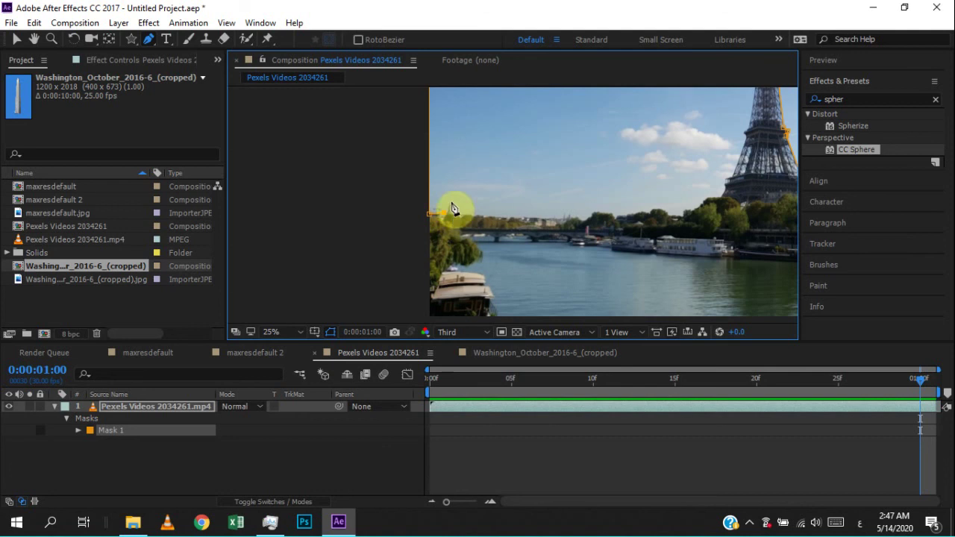
{"action": "left_click", "coordinate": [451, 203]}
Step: Curve the mask path along the left treeline to the tower's left foot
{"action": "left_click_drag", "start_coordinate": [451, 215], "coordinate": [611, 218]}
{"action": "left_click", "coordinate": [642, 212]}
{"action": "left_click", "coordinate": [688, 212]}
{"action": "left_click", "coordinate": [719, 197]}
{"action": "left_click", "coordinate": [726, 185]}
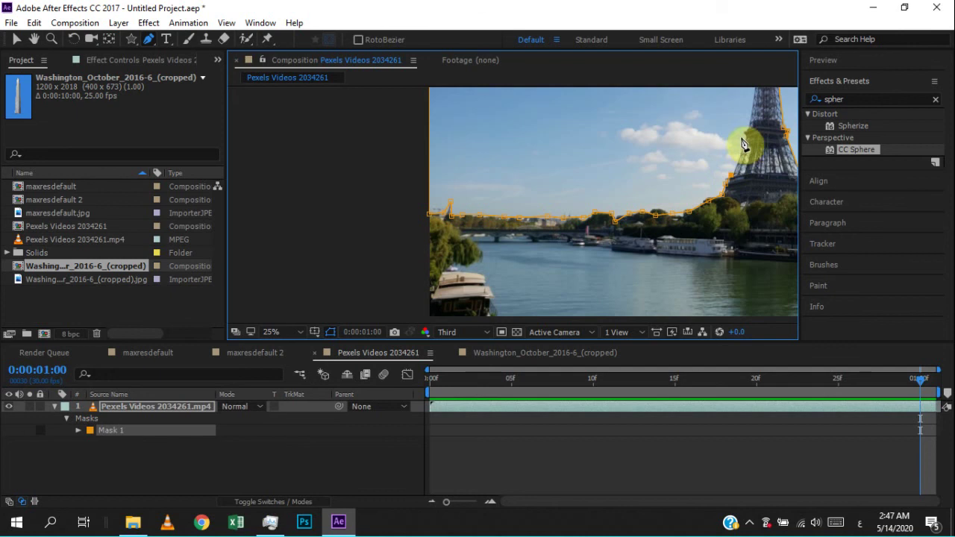
{"action": "scroll", "coordinate": [750, 145], "scroll_direction": "up", "scroll_amount": 2}
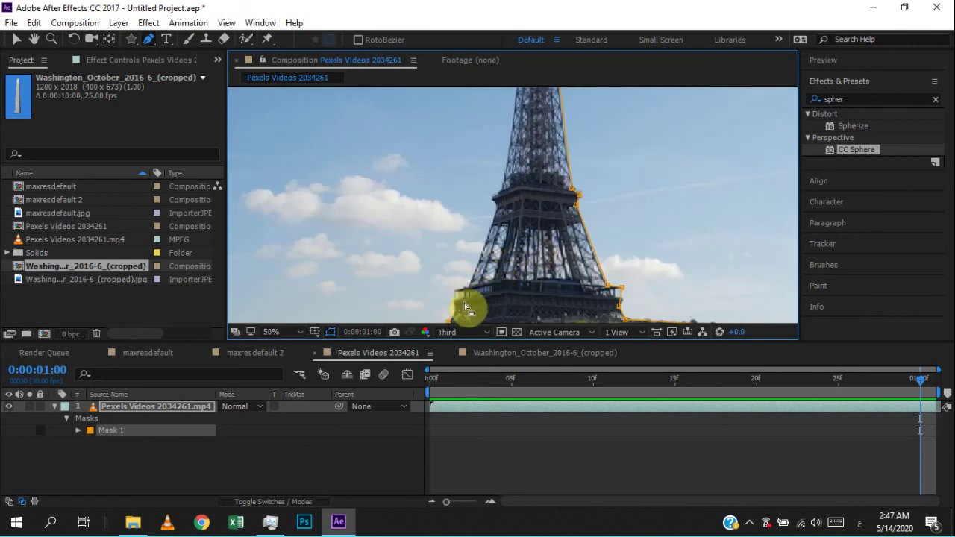
{"action": "left_click_drag", "start_coordinate": [464, 303], "coordinate": [478, 275]}
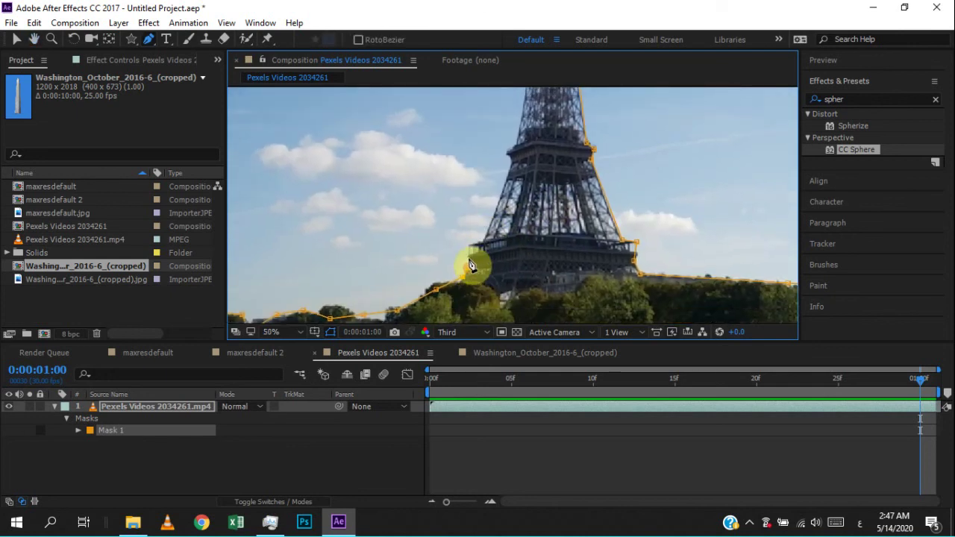
Step: Trace the mask up the tower's left edge with points through its middle and upper sections
{"action": "left_click", "coordinate": [513, 150]}
{"action": "left_click_drag", "start_coordinate": [518, 147], "coordinate": [505, 298]}
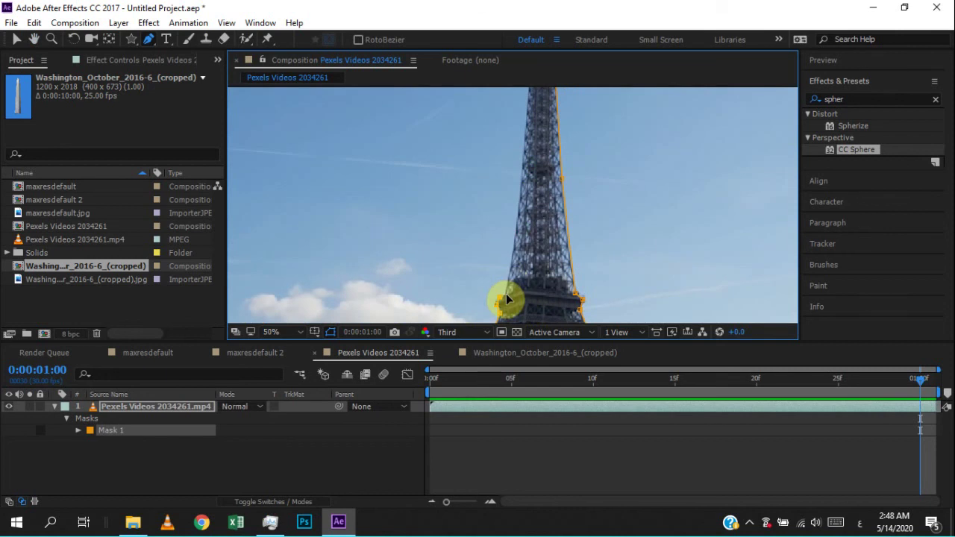
{"action": "mouse_move", "coordinate": [512, 303]}
{"action": "left_mouse_down"}
{"action": "mouse_move", "coordinate": [521, 203]}
{"action": "mouse_move", "coordinate": [533, 326]}
{"action": "left_mouse_up"}
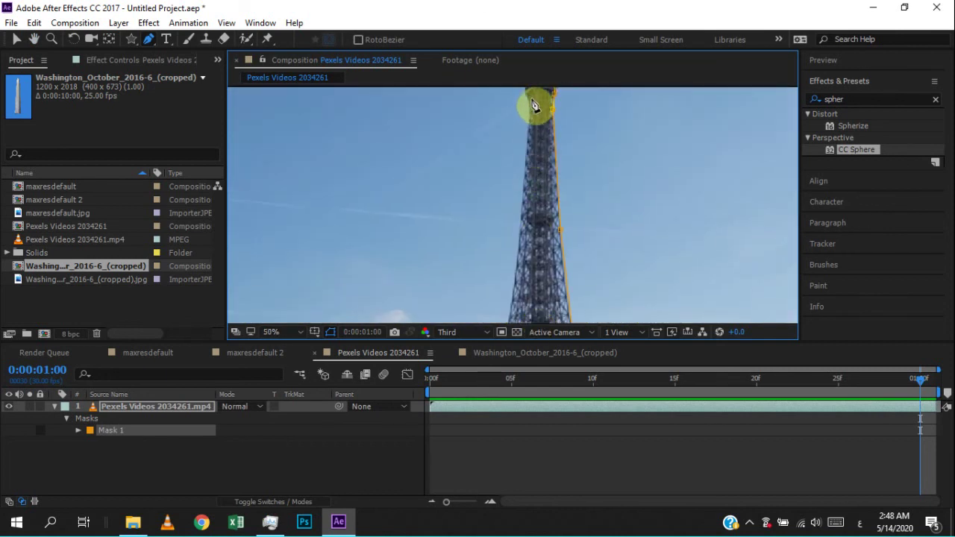
{"action": "left_click", "coordinate": [530, 112]}
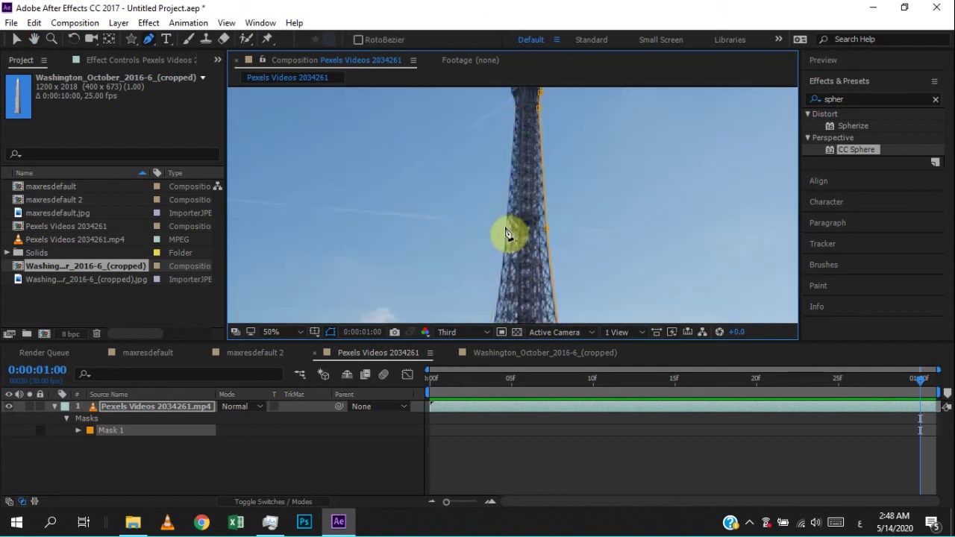
{"action": "left_click_drag", "start_coordinate": [527, 154], "coordinate": [529, 187]}
{"action": "scroll", "coordinate": [533, 156], "scroll_direction": "down", "scroll_amount": 2}
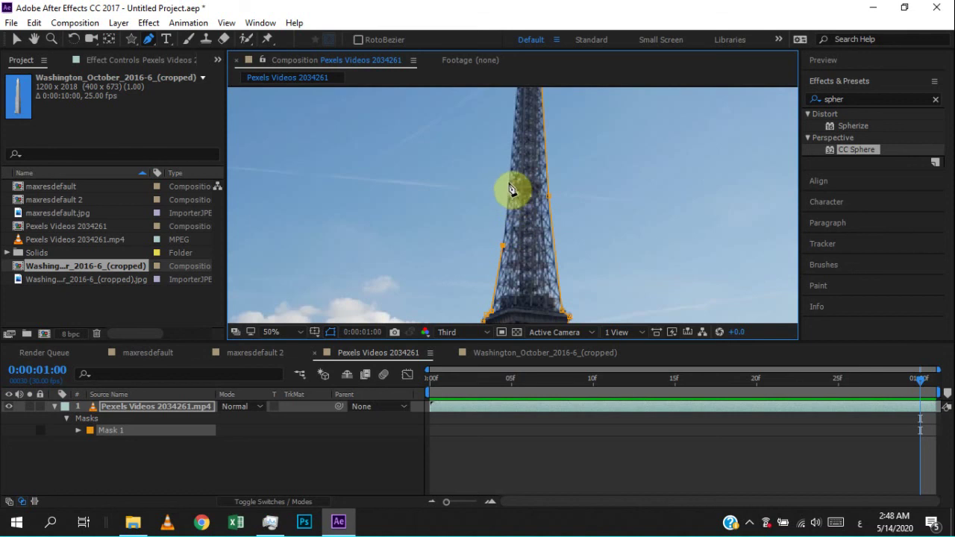
{"action": "left_click_drag", "start_coordinate": [538, 149], "coordinate": [534, 248]}
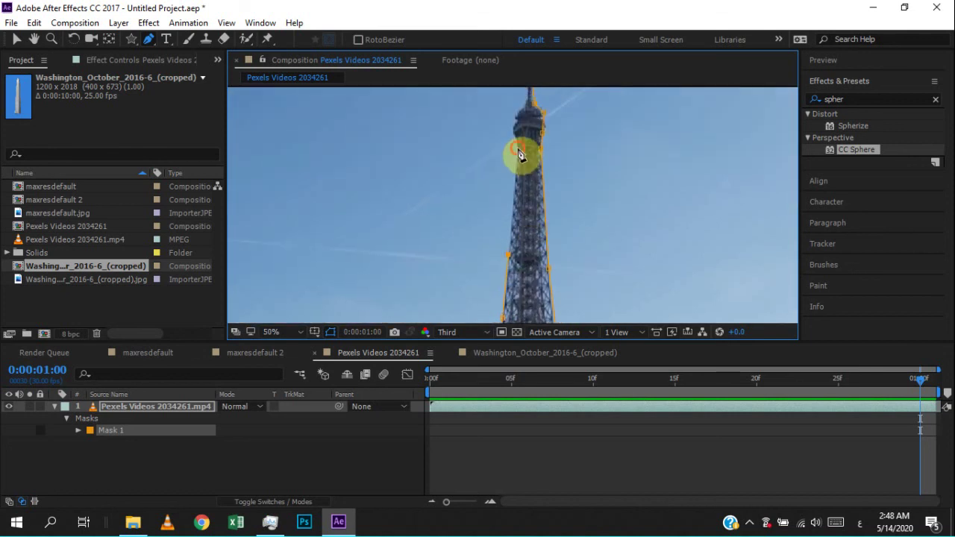
{"action": "left_click", "coordinate": [520, 155]}
Step: Adjust the outline near the tower top and close the mask at the tip
{"action": "scroll", "coordinate": [516, 124], "scroll_direction": "up", "scroll_amount": 2}
{"action": "left_click_drag", "start_coordinate": [510, 228], "coordinate": [524, 193]}
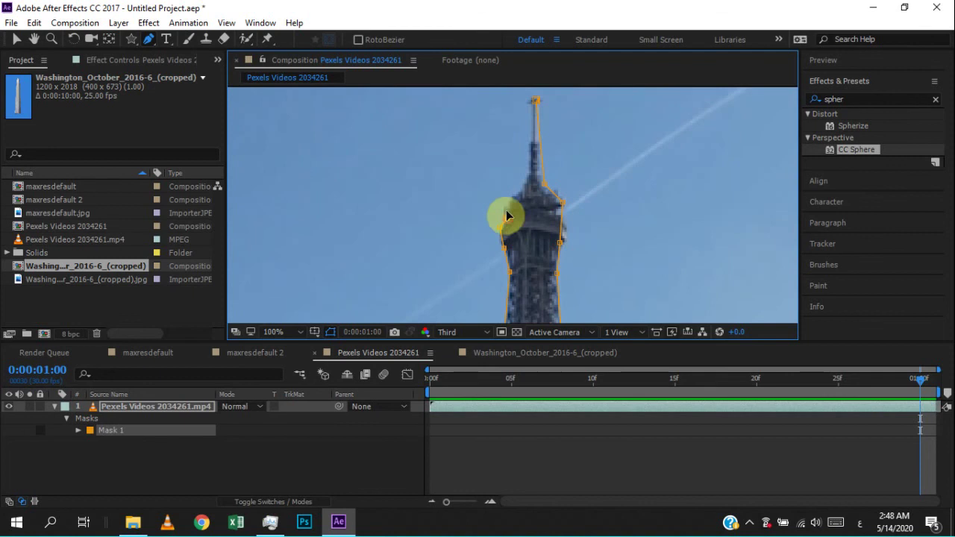
{"action": "left_click", "coordinate": [535, 98]}
{"action": "scroll", "coordinate": [585, 171], "scroll_direction": "down", "scroll_amount": 6}
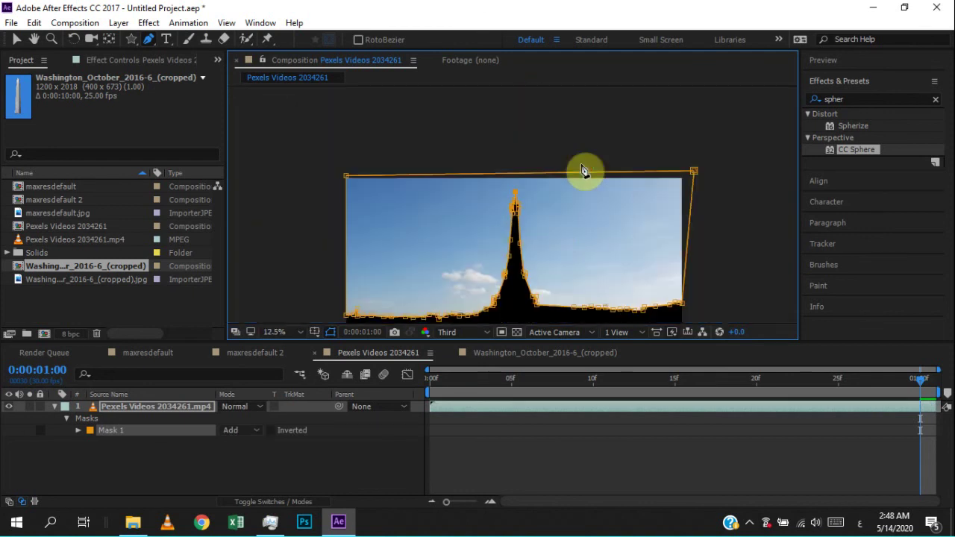
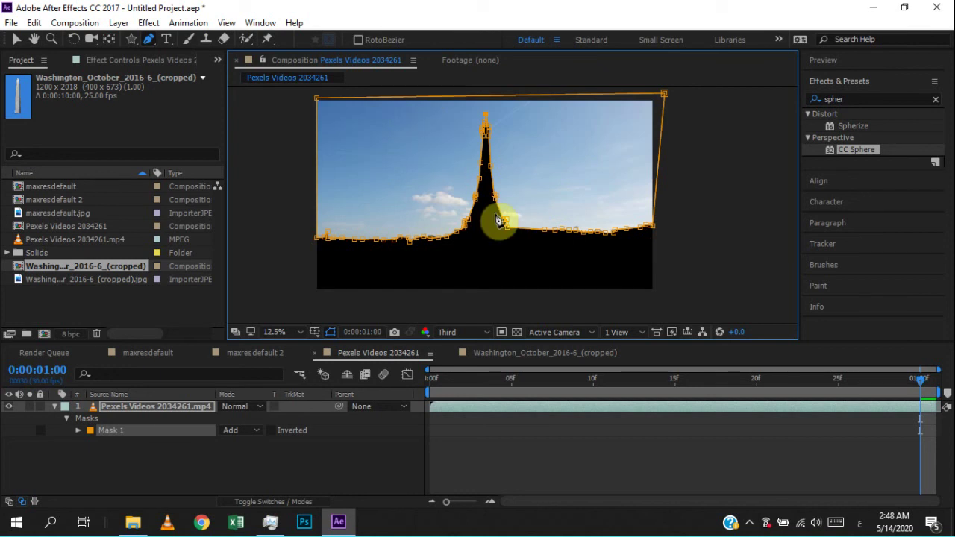
Step: Back in the Pexels Videos 2034261 comp, invert Mask 1 to black out the sky
{"action": "left_click", "coordinate": [238, 351]}
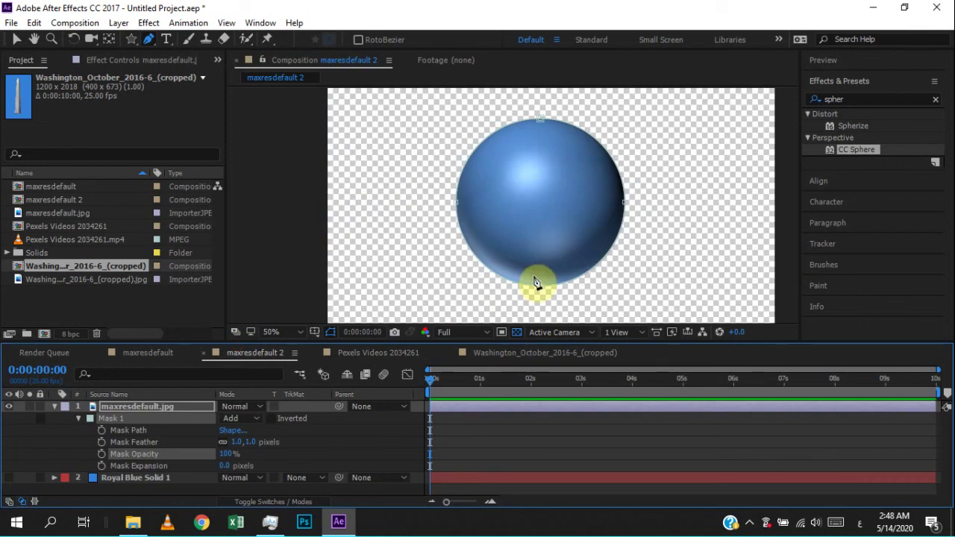
{"action": "left_click", "coordinate": [374, 353]}
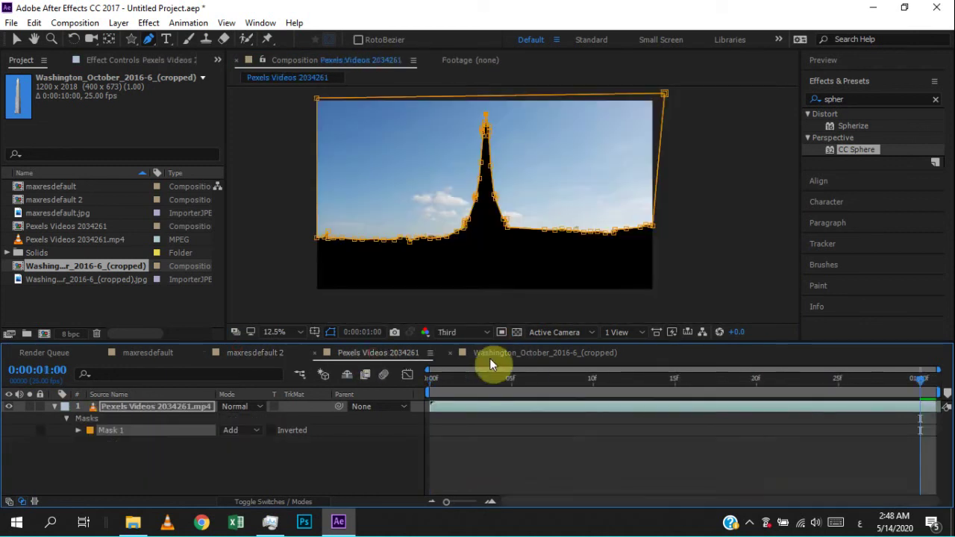
{"action": "left_click", "coordinate": [523, 350]}
{"action": "left_click", "coordinate": [373, 356]}
{"action": "left_click", "coordinate": [271, 431]}
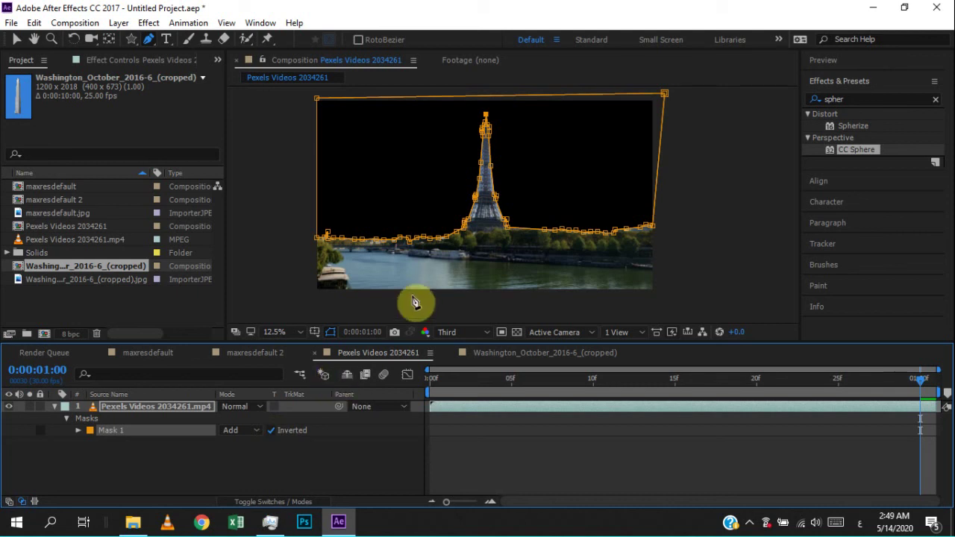
Step: Place the Washington Monument photo beneath the Eiffel clip and scale it to 386%
{"action": "left_click", "coordinate": [283, 465]}
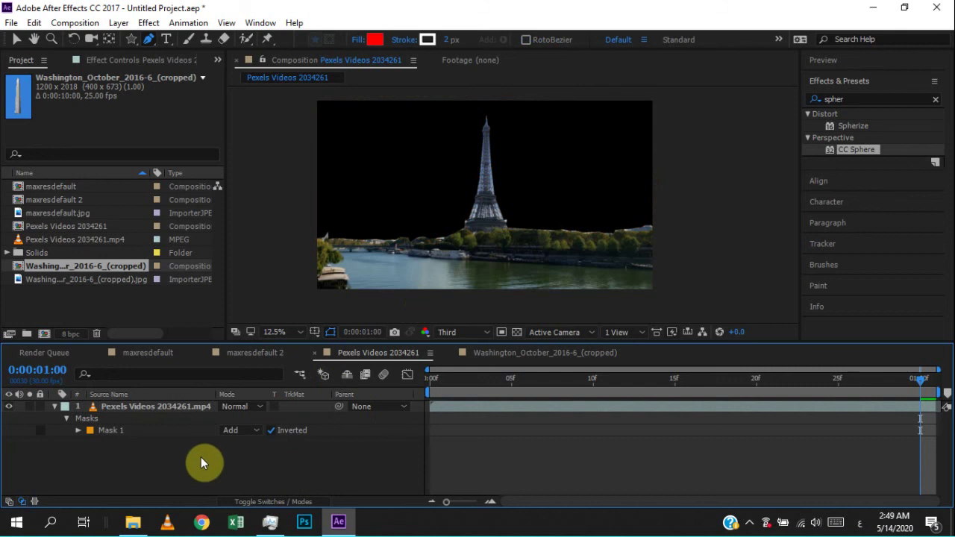
{"action": "left_click", "coordinate": [160, 410]}
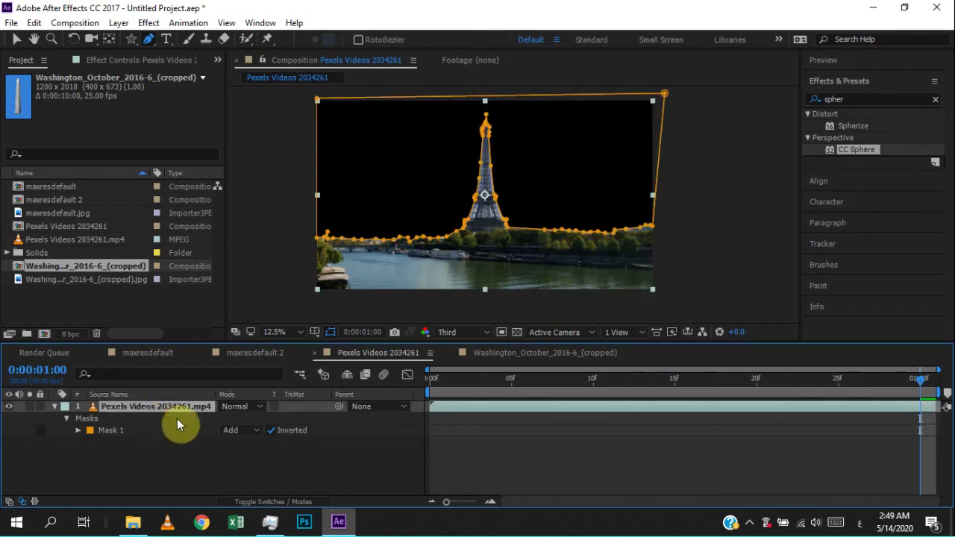
{"action": "left_click", "coordinate": [508, 350]}
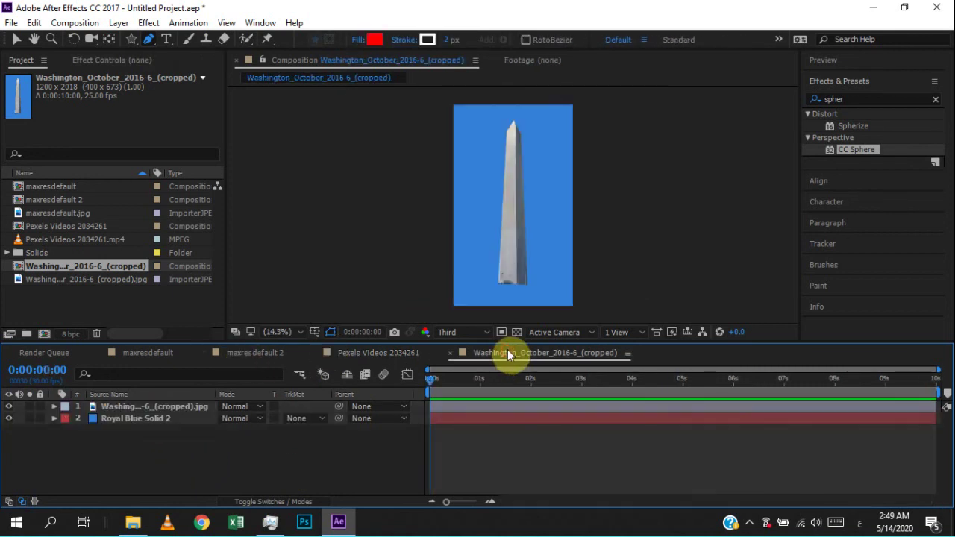
{"action": "left_click", "coordinate": [47, 278]}
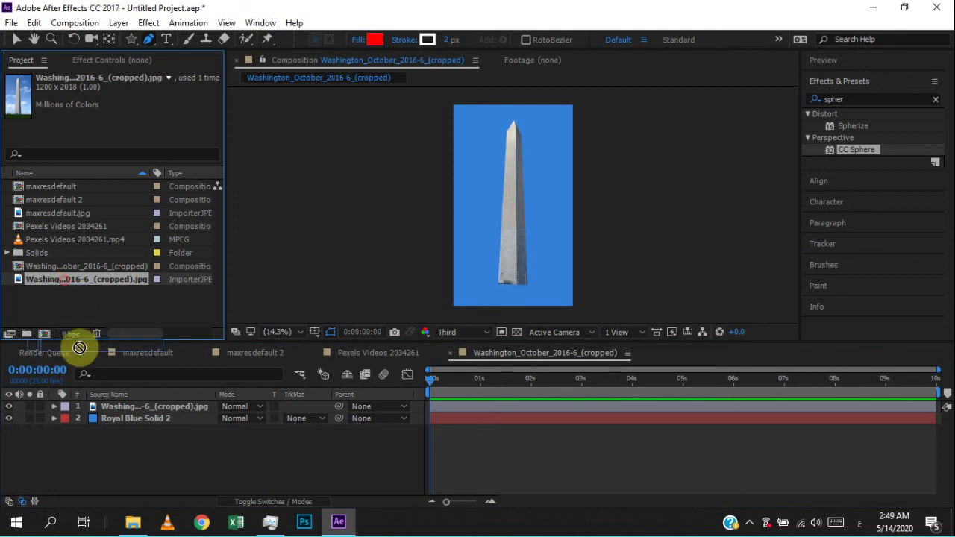
{"action": "left_click", "coordinate": [358, 354]}
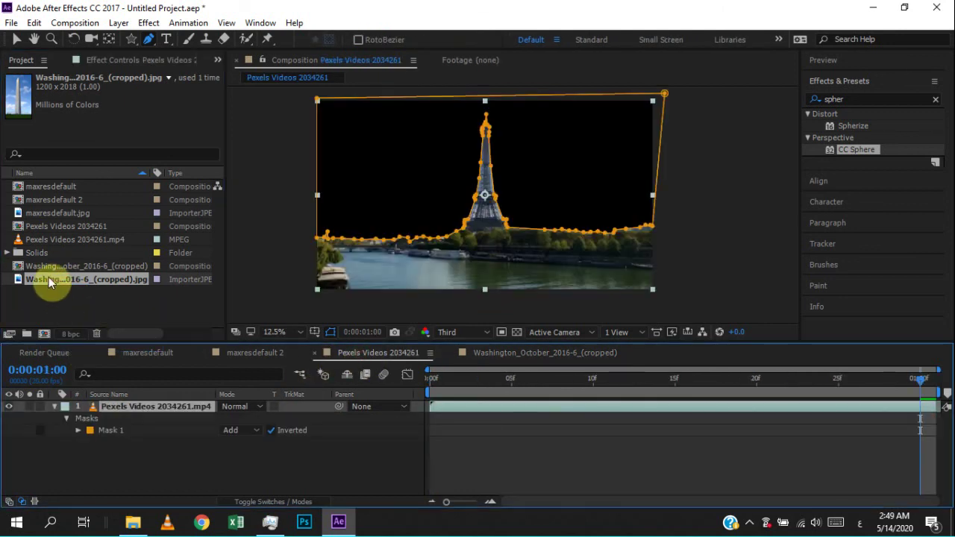
{"action": "left_click_drag", "start_coordinate": [49, 277], "coordinate": [129, 441]}
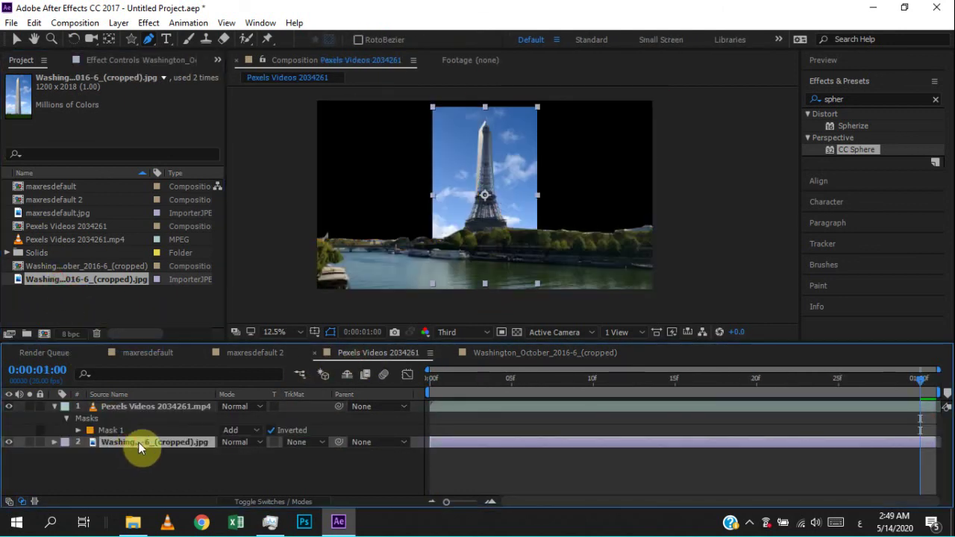
{"action": "key", "text": "s"}
{"action": "left_click_drag", "start_coordinate": [258, 454], "coordinate": [441, 442]}
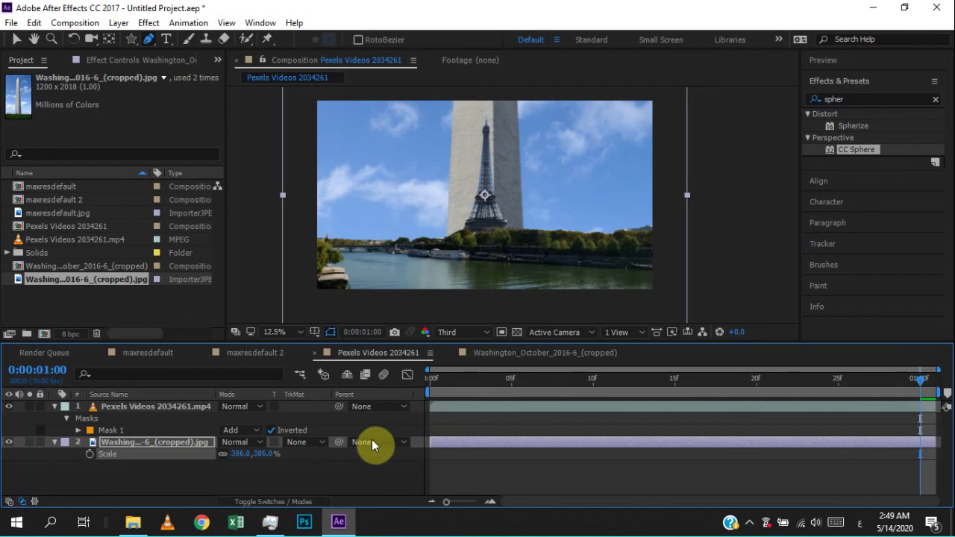
Step: Toggle Mask 1's inversion off and back on to compare the result
{"action": "left_click", "coordinate": [128, 407]}
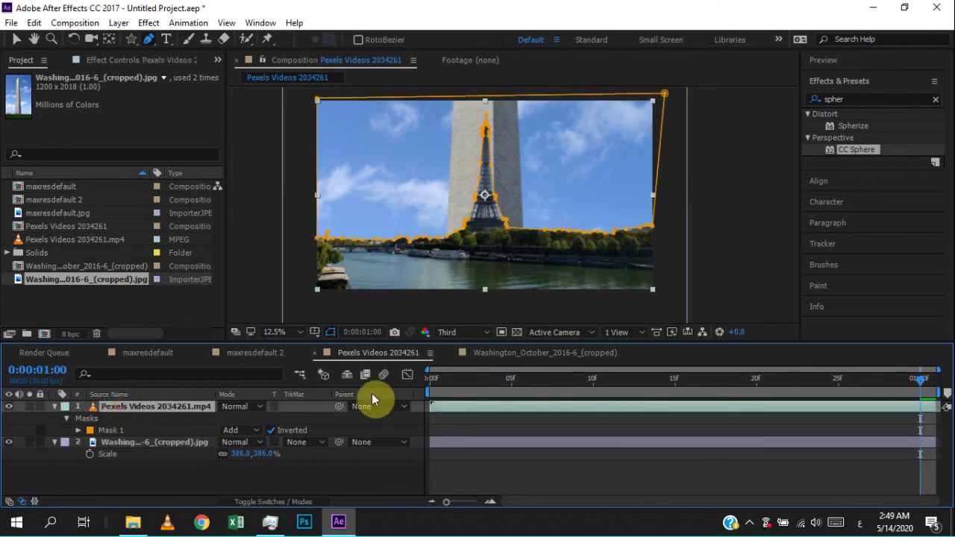
{"action": "left_click", "coordinate": [161, 407]}
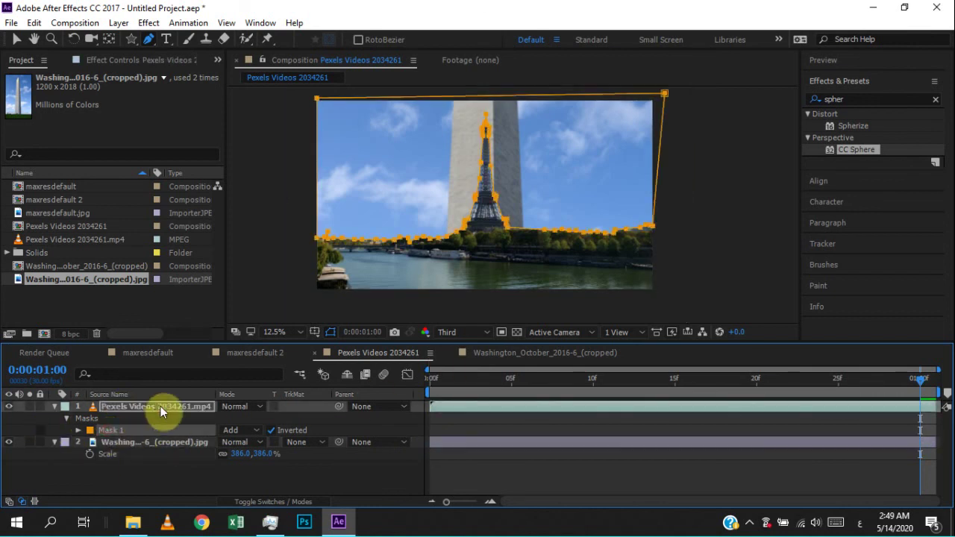
{"action": "left_click", "coordinate": [271, 431]}
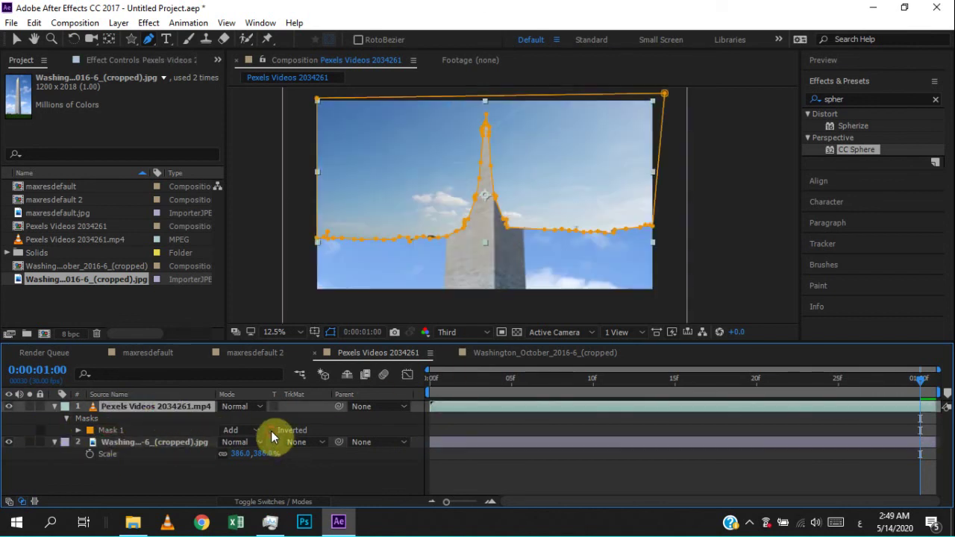
{"action": "left_click", "coordinate": [270, 430]}
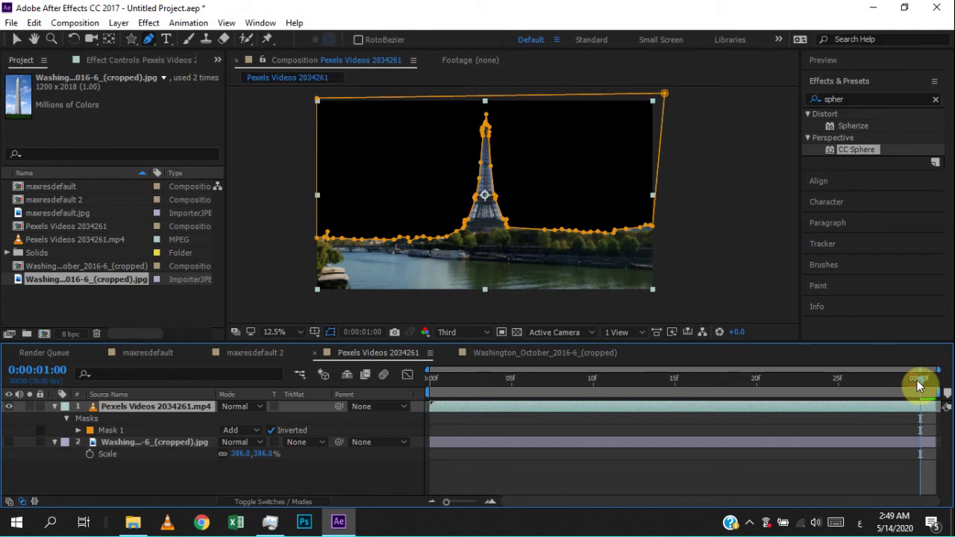
Step: Scrub the masked clip back and forth, zooming the viewer, ending near frame 4 where trees poke above the mask
{"action": "left_click", "coordinate": [126, 468]}
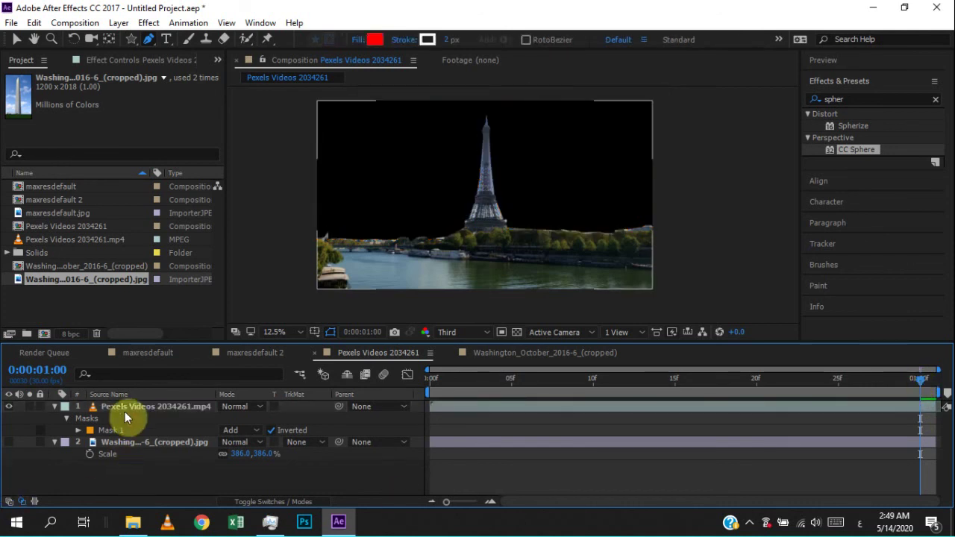
{"action": "left_click", "coordinate": [481, 413]}
{"action": "left_click_drag", "start_coordinate": [913, 382], "coordinate": [596, 409]}
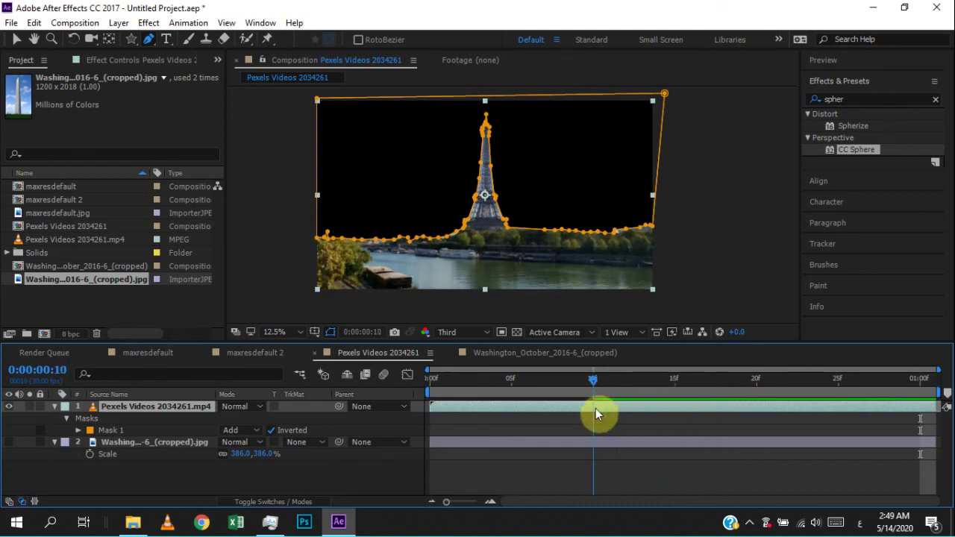
{"action": "left_click", "coordinate": [352, 476]}
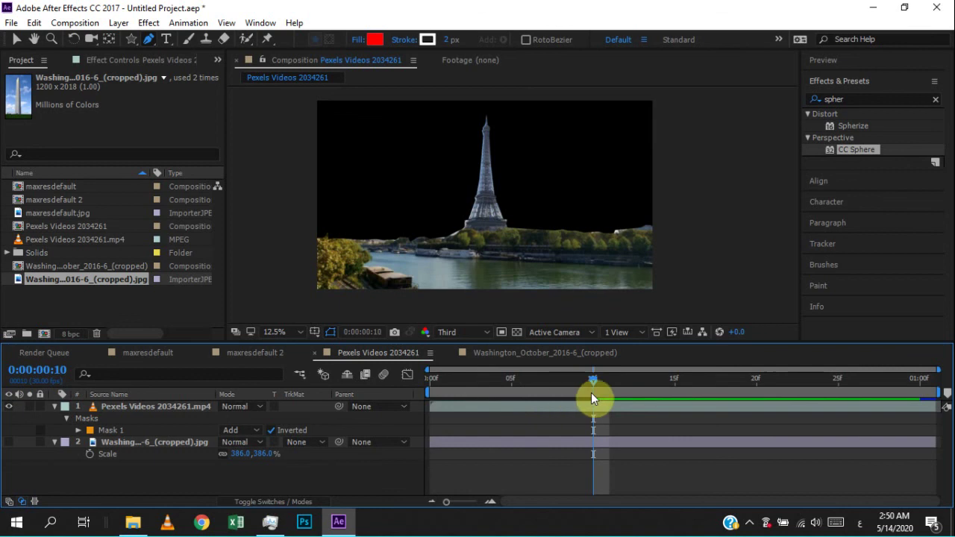
{"action": "scroll", "coordinate": [472, 153], "scroll_direction": "up", "scroll_amount": 2}
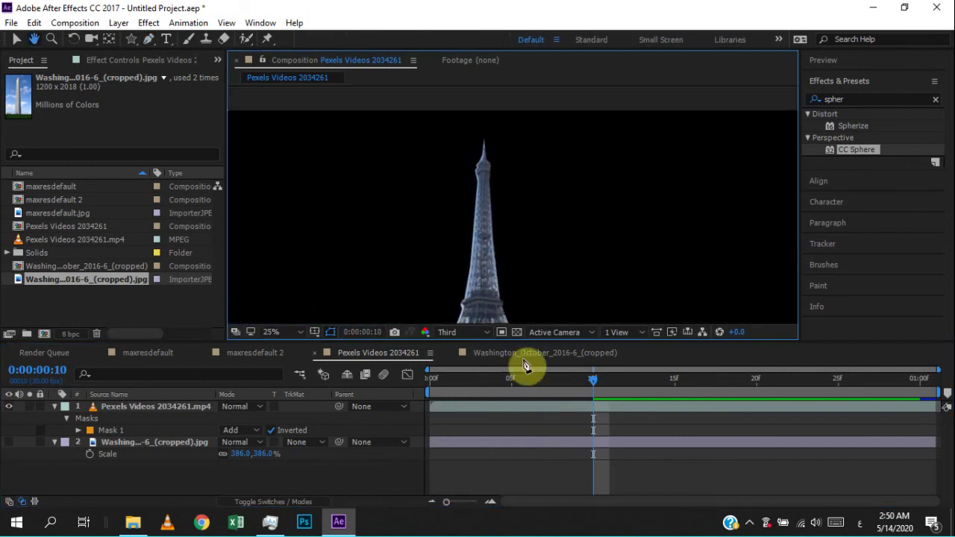
{"action": "mouse_move", "coordinate": [595, 383]}
{"action": "left_mouse_down"}
{"action": "mouse_move", "coordinate": [930, 380]}
{"action": "mouse_move", "coordinate": [638, 396]}
{"action": "mouse_move", "coordinate": [503, 391]}
{"action": "left_mouse_up"}
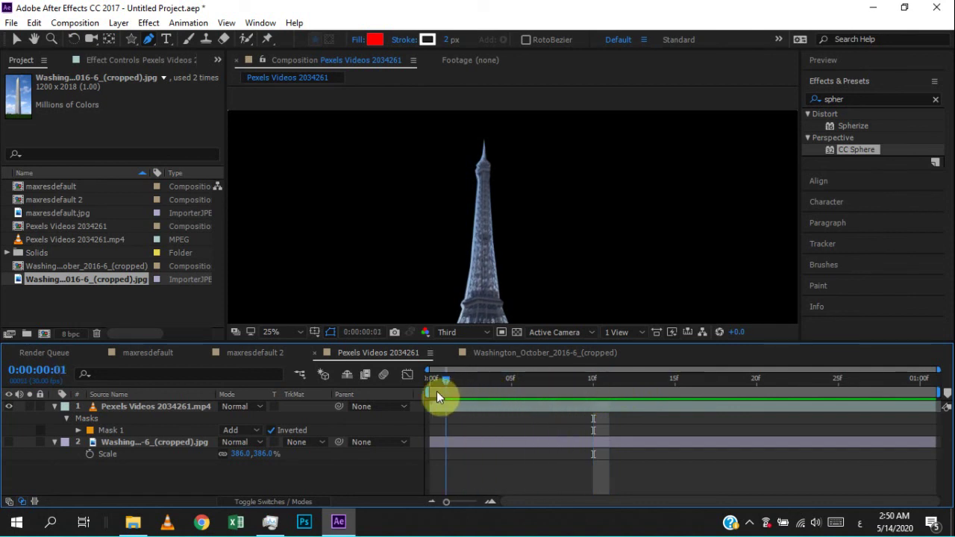
{"action": "left_click_drag", "start_coordinate": [434, 391], "coordinate": [420, 388]}
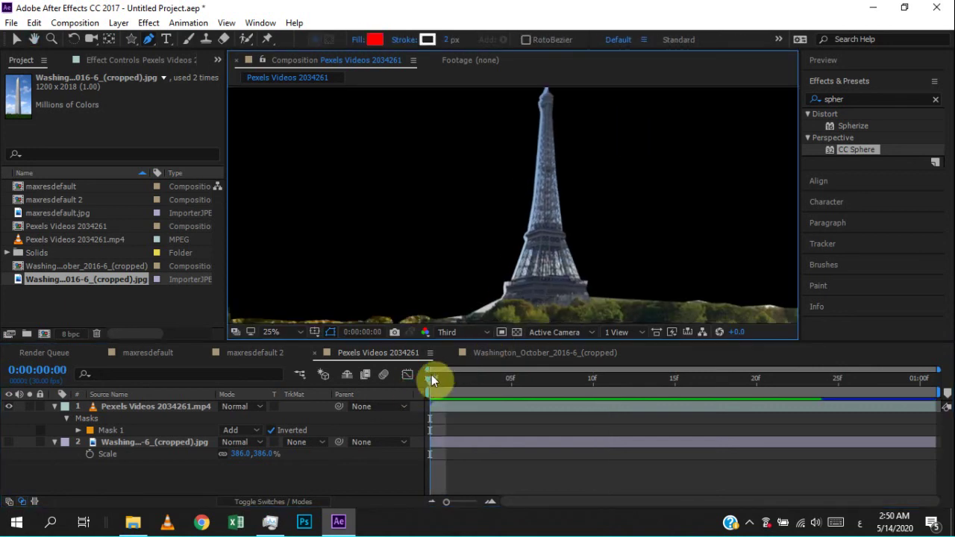
{"action": "left_click", "coordinate": [442, 500]}
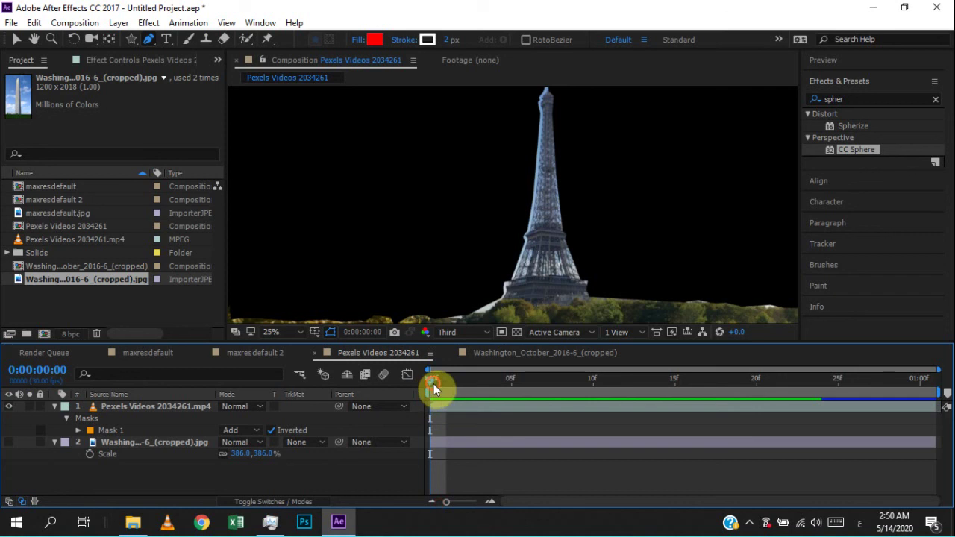
{"action": "left_click_drag", "start_coordinate": [435, 389], "coordinate": [774, 385]}
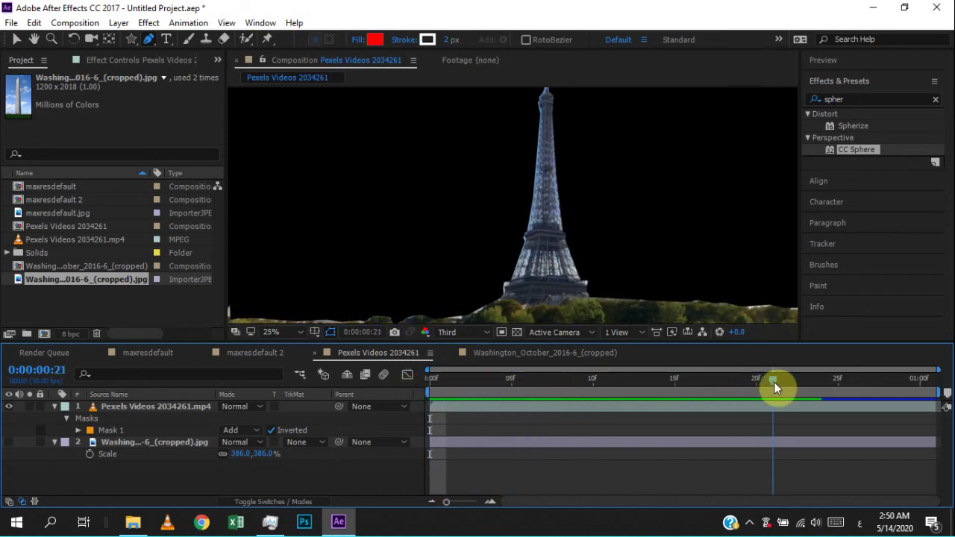
{"action": "left_click_drag", "start_coordinate": [774, 386], "coordinate": [626, 393]}
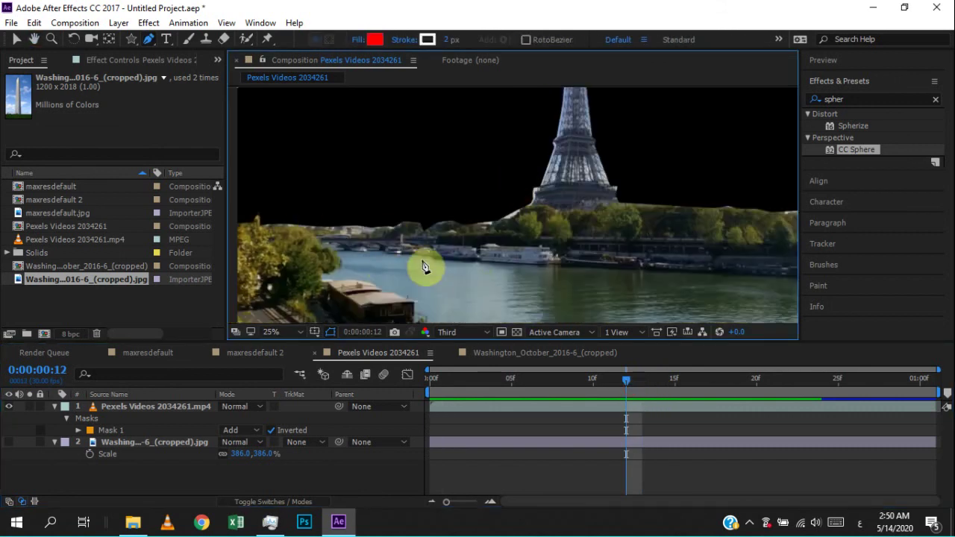
{"action": "mouse_move", "coordinate": [619, 381]}
{"action": "left_mouse_down"}
{"action": "mouse_move", "coordinate": [473, 385]}
{"action": "mouse_move", "coordinate": [504, 386]}
{"action": "left_mouse_up"}
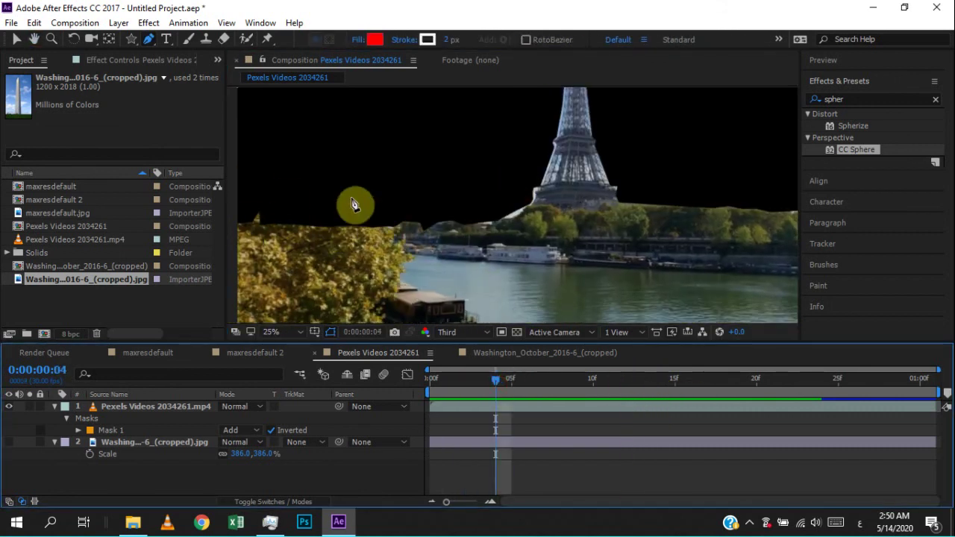
{"action": "scroll", "coordinate": [431, 252], "scroll_direction": "down", "scroll_amount": 1}
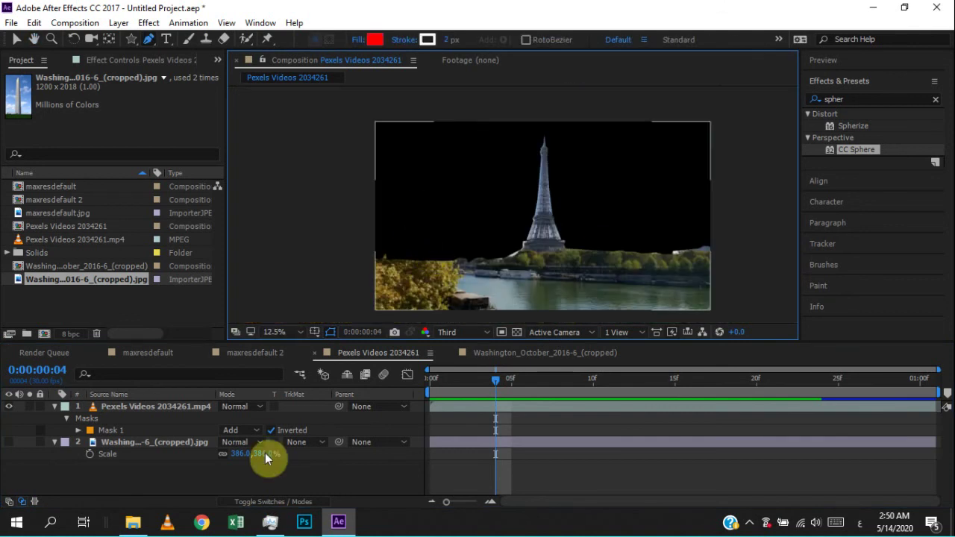
Step: Pull the mask's top-left point over the trees and add two points on its diagonal edge
{"action": "left_click", "coordinate": [111, 430]}
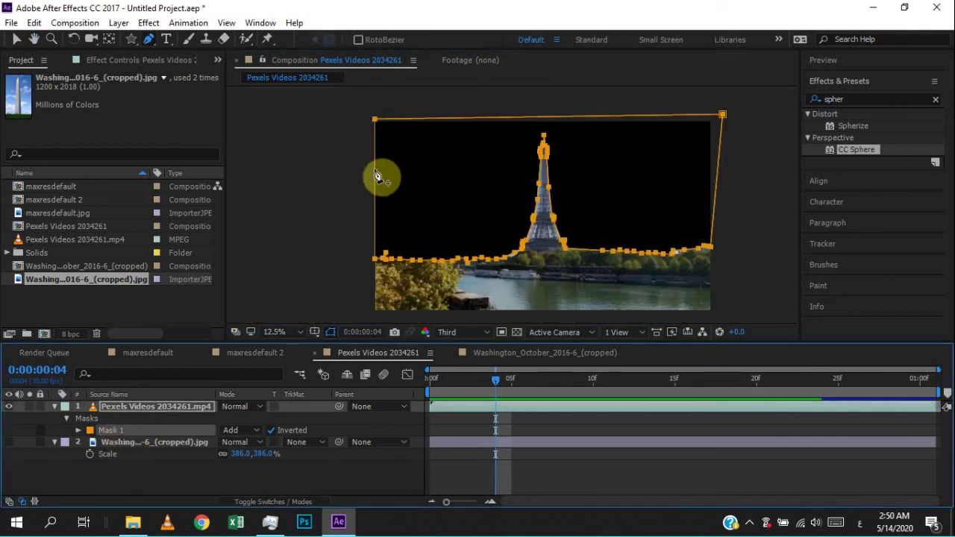
{"action": "mouse_move", "coordinate": [376, 173]}
{"action": "left_mouse_down"}
{"action": "mouse_move", "coordinate": [487, 137]}
{"action": "mouse_move", "coordinate": [463, 132]}
{"action": "mouse_move", "coordinate": [456, 156]}
{"action": "left_mouse_up"}
{"action": "left_click", "coordinate": [450, 152]}
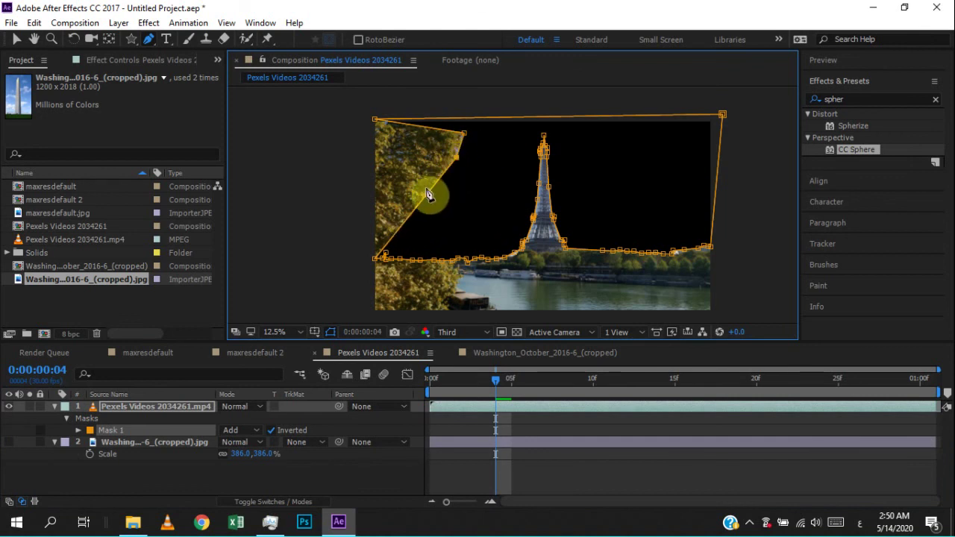
{"action": "left_click", "coordinate": [432, 187]}
{"action": "key", "text": "v"}
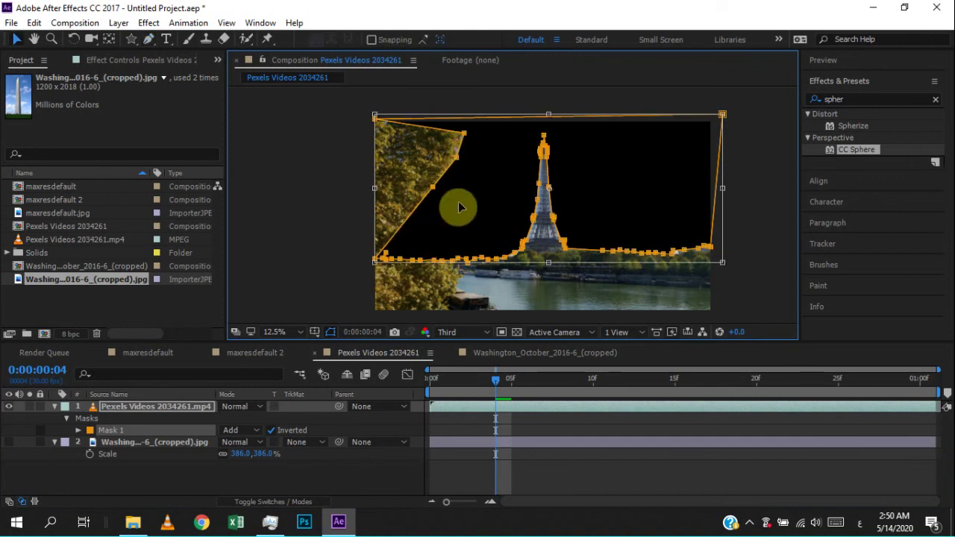
{"action": "mouse_move", "coordinate": [459, 208]}
{"action": "left_mouse_down"}
{"action": "mouse_move", "coordinate": [468, 209]}
{"action": "mouse_move", "coordinate": [433, 194]}
{"action": "mouse_move", "coordinate": [455, 203]}
{"action": "left_mouse_up"}
Step: Add and drag new Pen points to reshape the mask's lower diagonal edge
{"action": "left_click", "coordinate": [430, 192]}
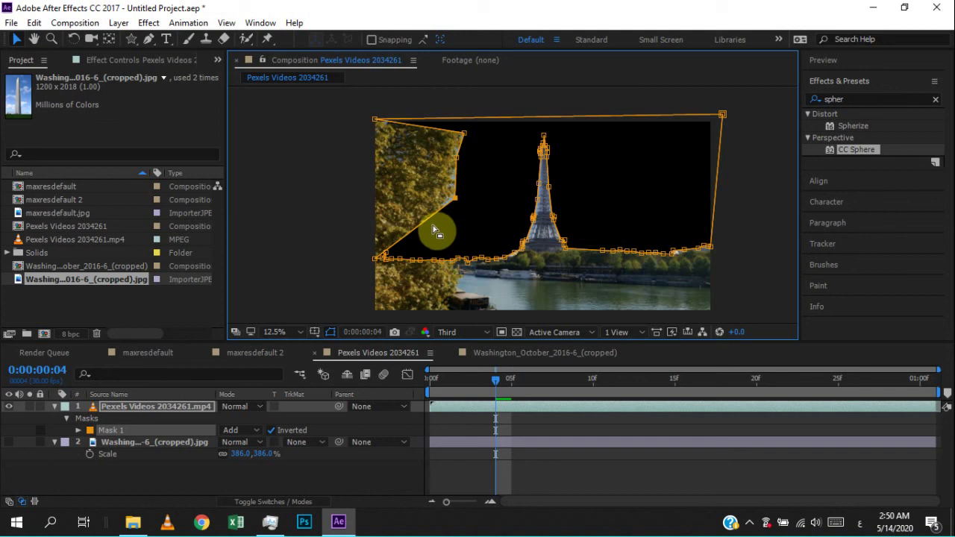
{"action": "key", "text": "g"}
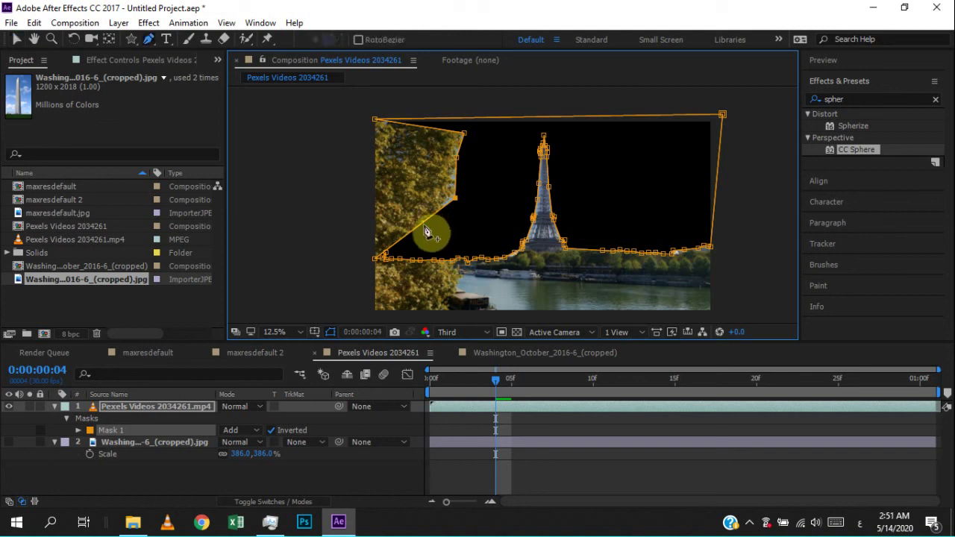
{"action": "left_click", "coordinate": [423, 222]}
{"action": "mouse_move", "coordinate": [426, 228]}
{"action": "left_mouse_down"}
{"action": "mouse_move", "coordinate": [470, 241]}
{"action": "mouse_move", "coordinate": [448, 214]}
{"action": "left_mouse_up"}
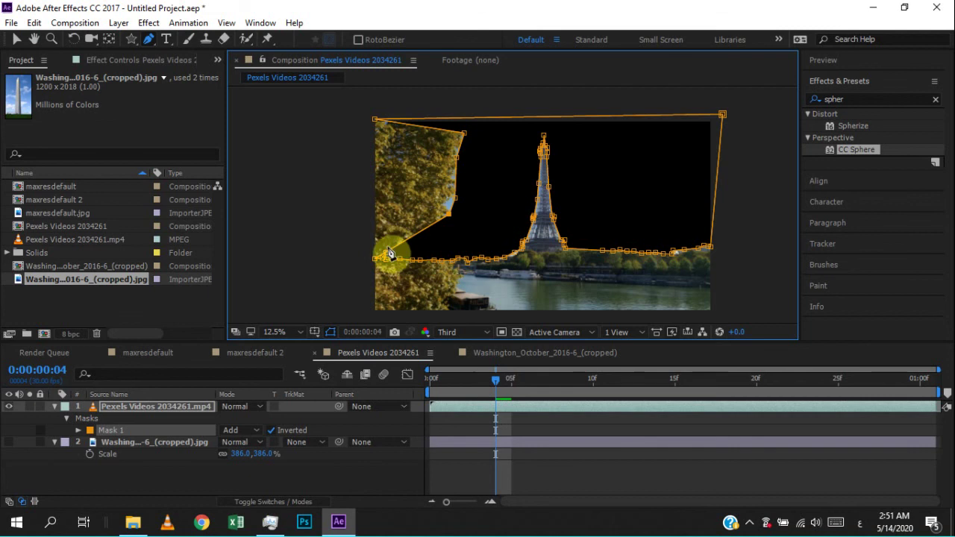
{"action": "left_click_drag", "start_coordinate": [398, 250], "coordinate": [463, 234]}
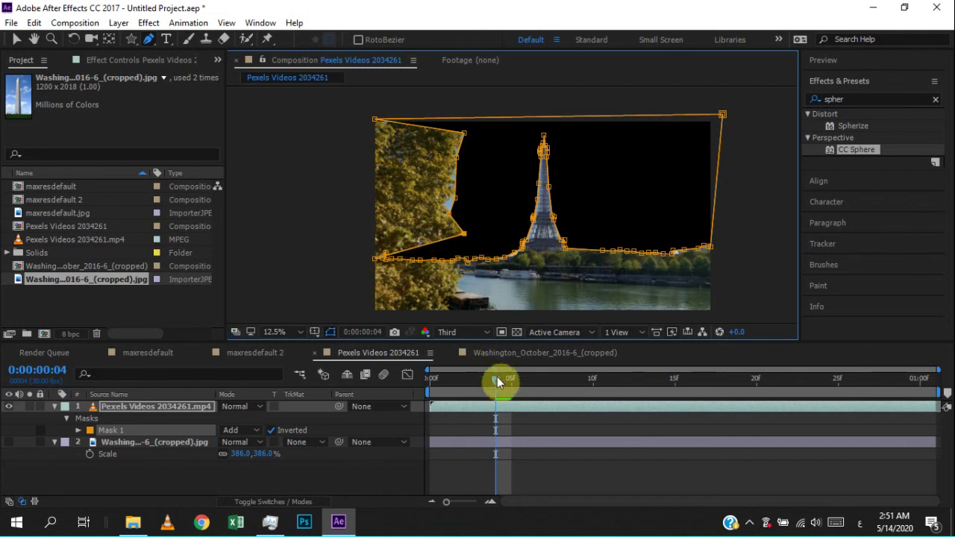
Step: At frame 2, add a lower-edge point and drag it along the tree line, then check frames 4-6
{"action": "left_click_drag", "start_coordinate": [497, 379], "coordinate": [463, 378]}
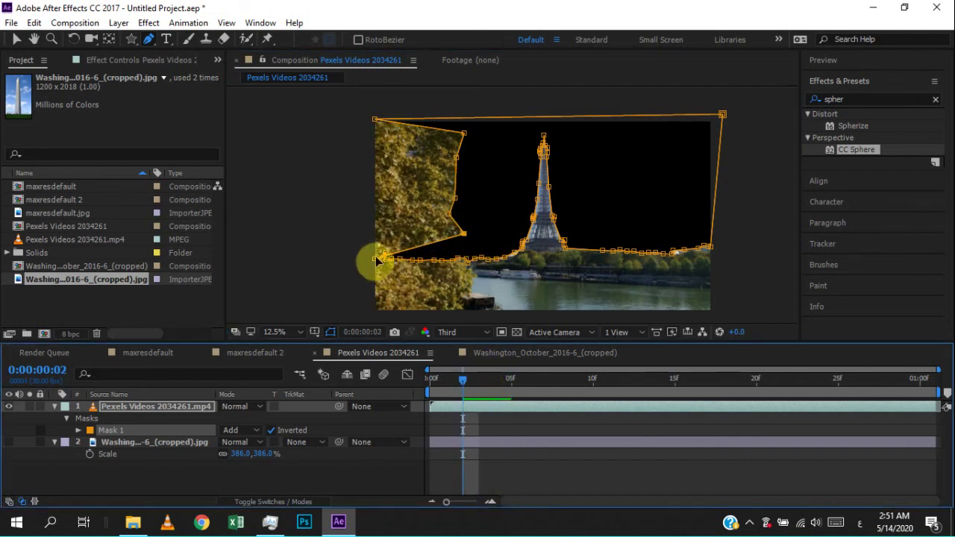
{"action": "left_click", "coordinate": [429, 249]}
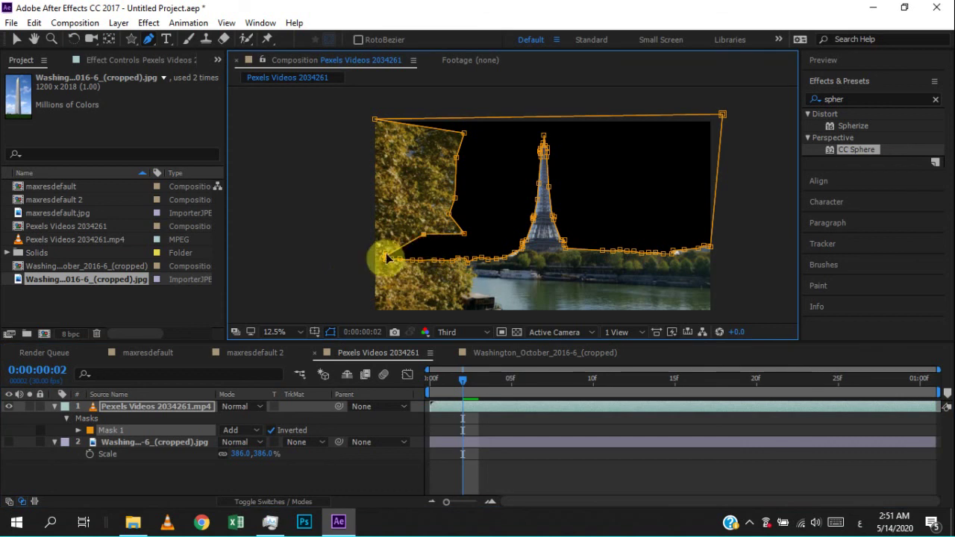
{"action": "left_click", "coordinate": [418, 240]}
{"action": "left_click_drag", "start_coordinate": [387, 260], "coordinate": [424, 259]}
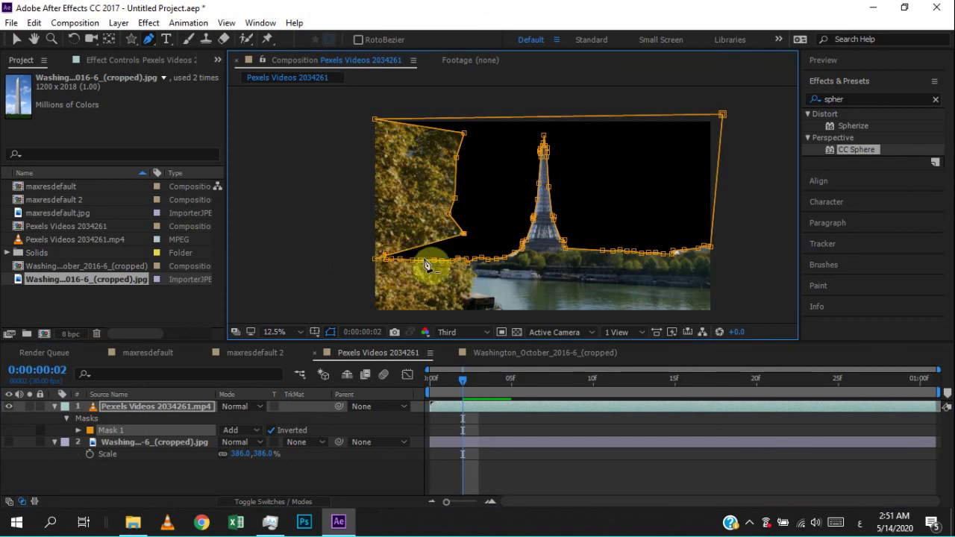
{"action": "key", "text": "Page_Down"}
{"action": "key", "text": "Page_Down"}
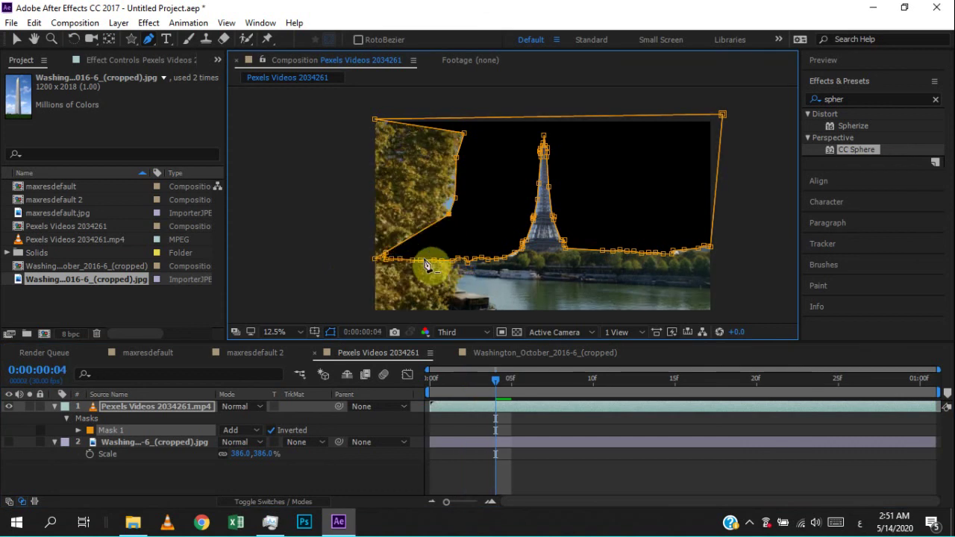
{"action": "key", "text": "ctrl+z"}
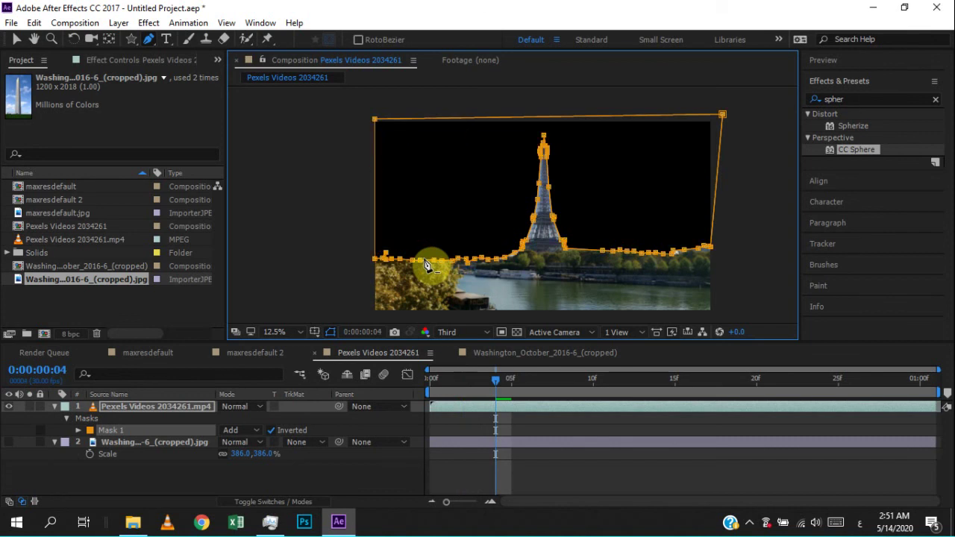
{"action": "left_click_drag", "start_coordinate": [497, 380], "coordinate": [527, 379]}
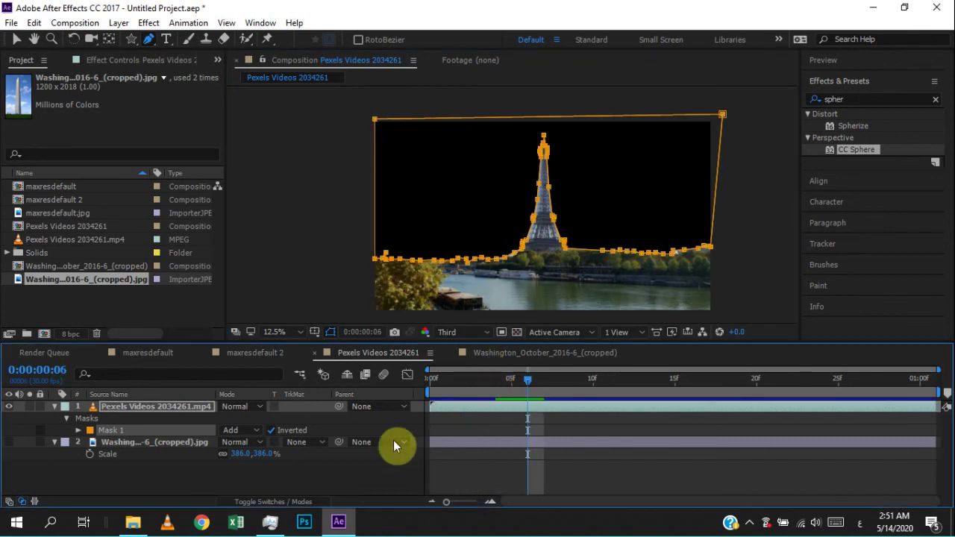
Step: At frame 0, reveal Mask 1's properties with M and raise Mask Feather from zero
{"action": "left_click", "coordinate": [355, 456]}
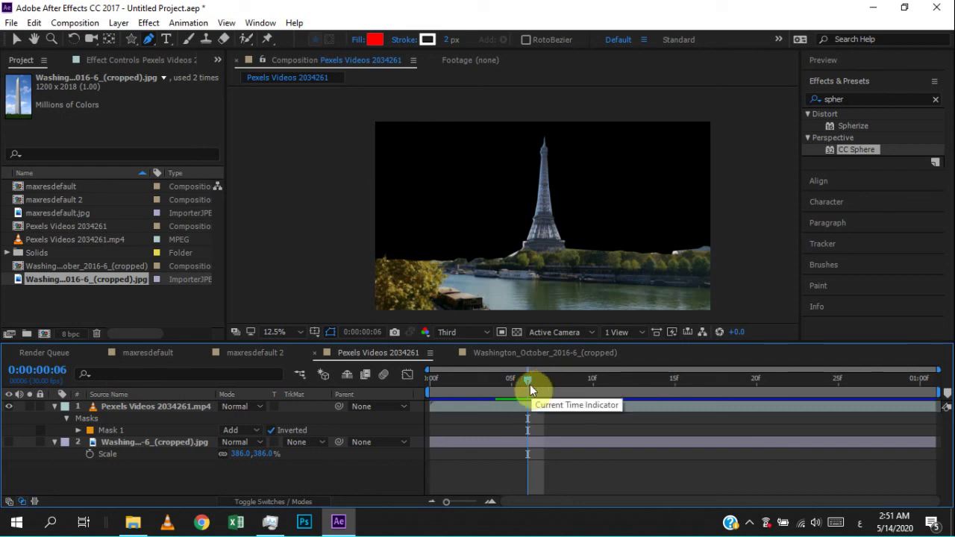
{"action": "left_click_drag", "start_coordinate": [528, 385], "coordinate": [472, 389]}
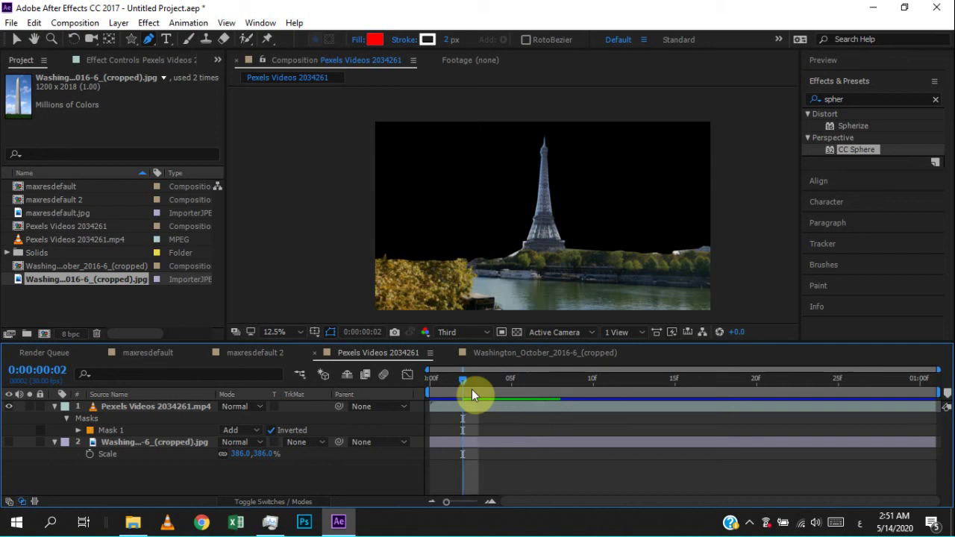
{"action": "left_click_drag", "start_coordinate": [466, 379], "coordinate": [434, 381]}
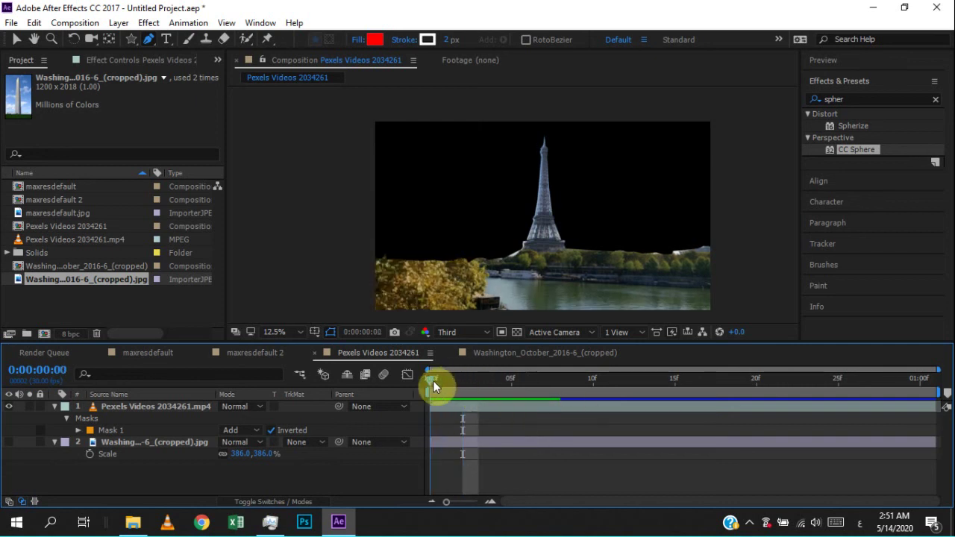
{"action": "left_click", "coordinate": [125, 410]}
{"action": "key", "text": "m"}
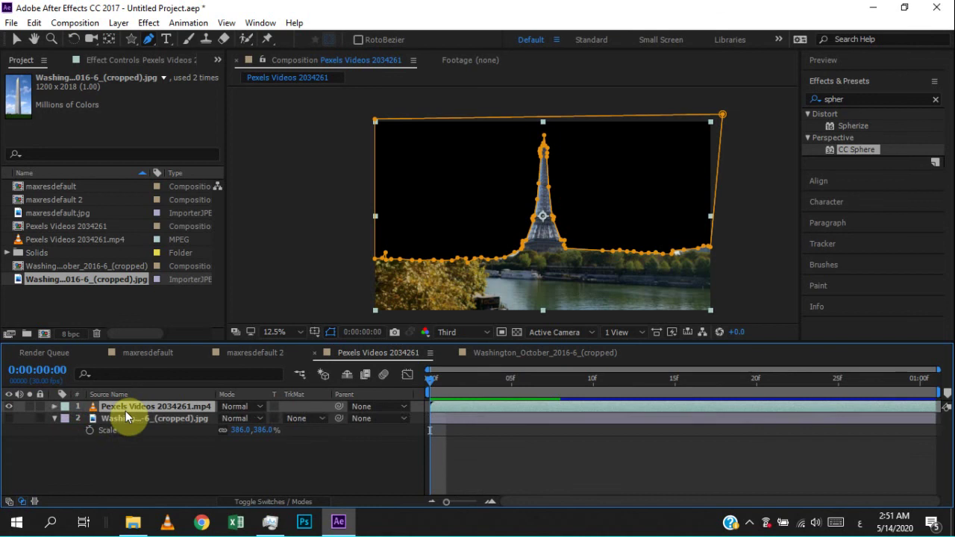
{"action": "key", "text": "m"}
{"action": "key", "text": "m"}
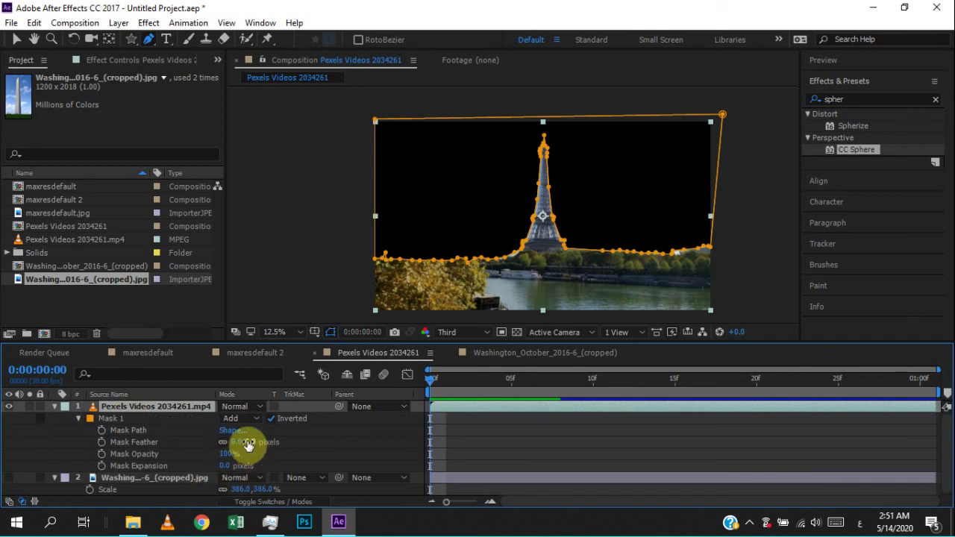
{"action": "mouse_move", "coordinate": [249, 446]}
{"action": "left_mouse_down"}
{"action": "mouse_move", "coordinate": [274, 442]}
{"action": "mouse_move", "coordinate": [256, 441]}
{"action": "left_mouse_up"}
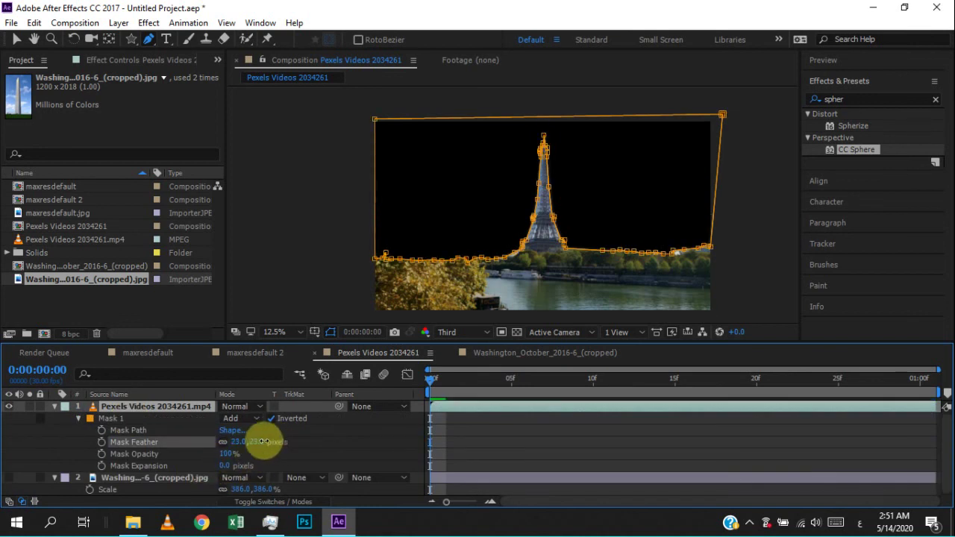
Step: Set Mask Feather to 17 and undo a stray point added to a new mask
{"action": "left_click", "coordinate": [296, 278]}
{"action": "scroll", "coordinate": [603, 178], "scroll_direction": "up", "scroll_amount": 1}
{"action": "left_click", "coordinate": [782, 178]}
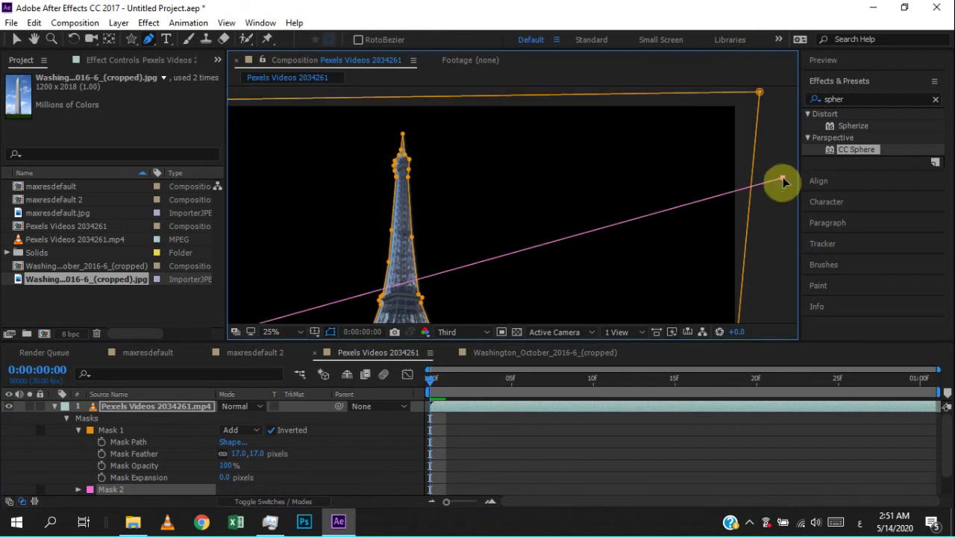
{"action": "key", "text": "ctrl+z"}
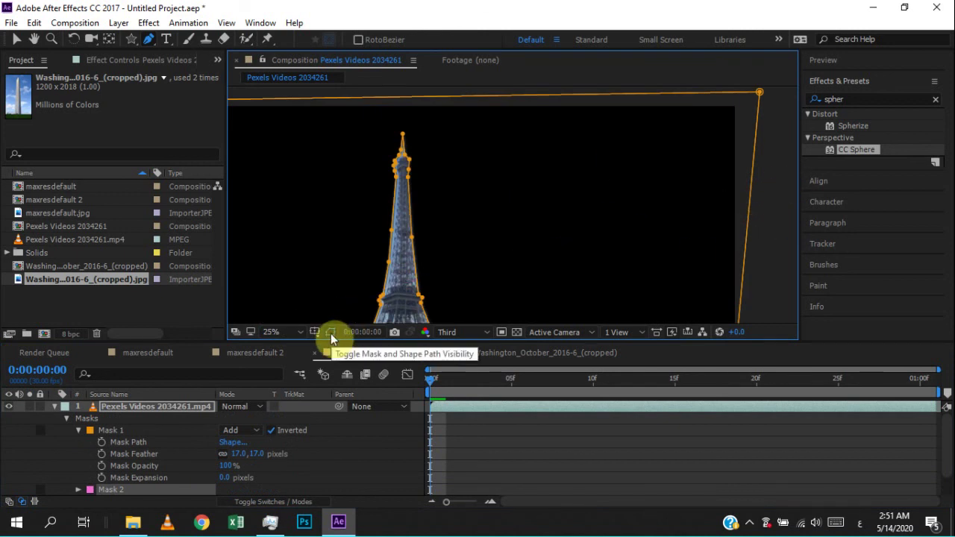
{"action": "left_click", "coordinate": [331, 334]}
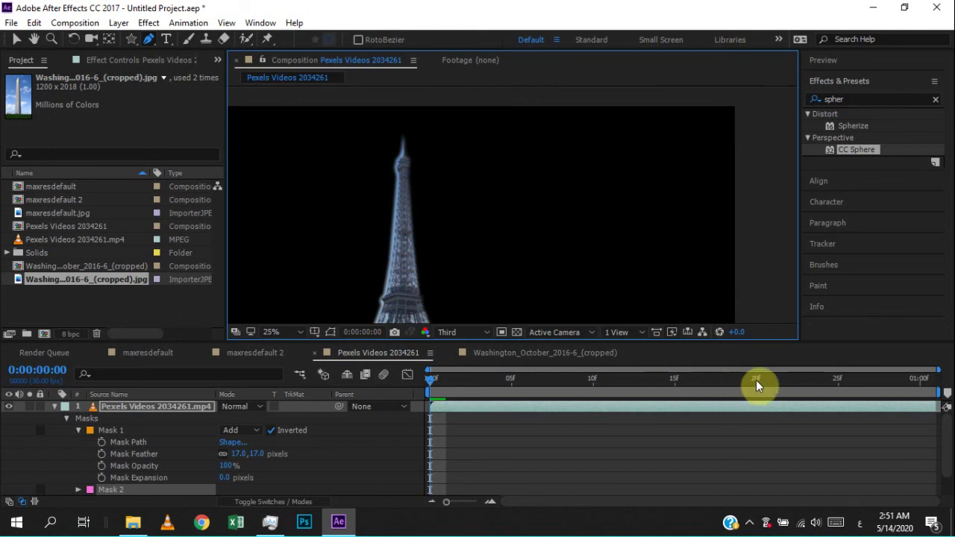
Step: Scrub to the clip's end near 0:00:00:28, toggle mask outlines, and zoom the viewer out
{"action": "left_click_drag", "start_coordinate": [757, 386], "coordinate": [934, 379]}
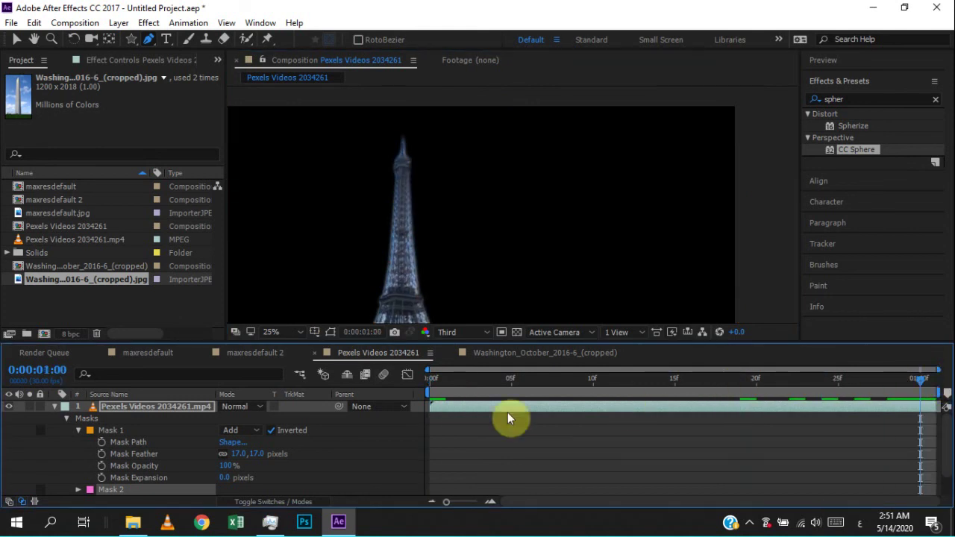
{"action": "left_click_drag", "start_coordinate": [921, 379], "coordinate": [888, 391]}
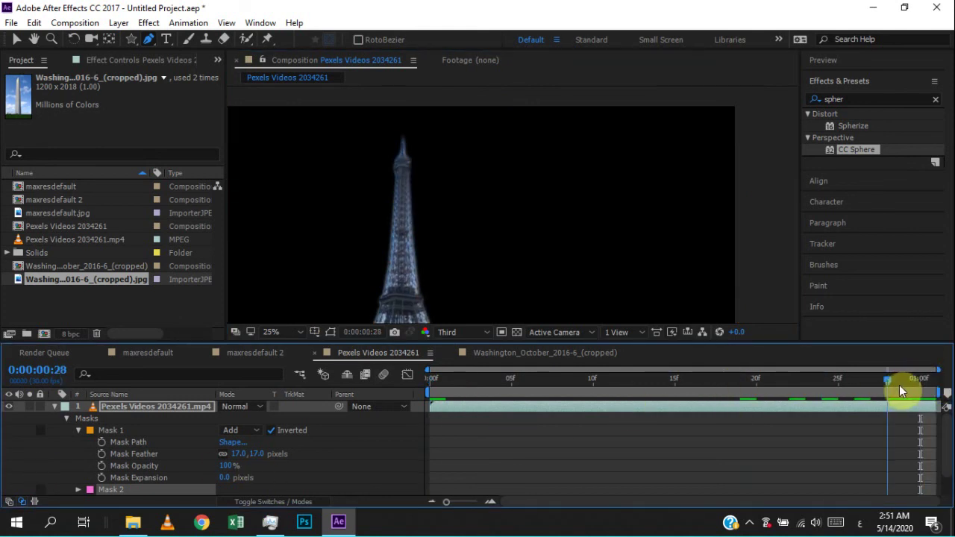
{"action": "left_click", "coordinate": [331, 331]}
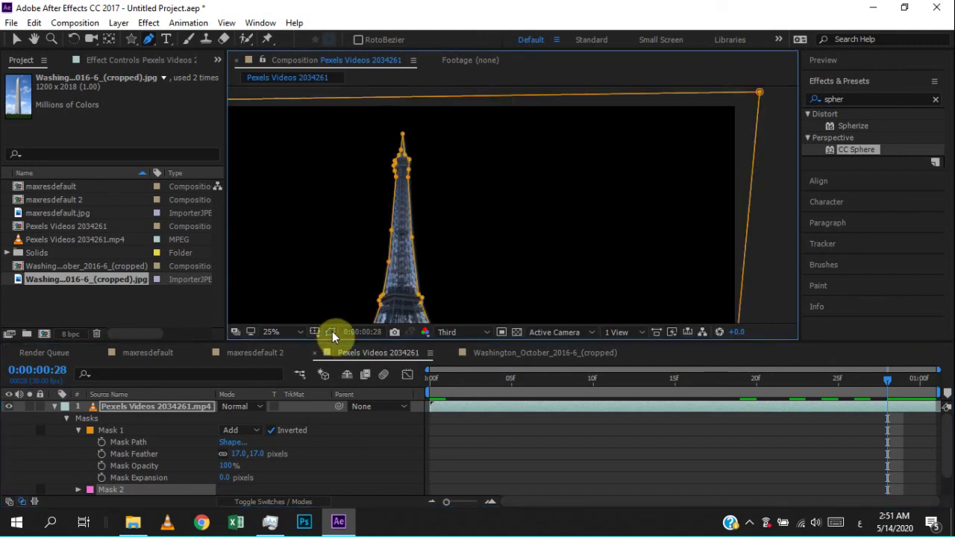
{"action": "left_click", "coordinate": [332, 332]}
{"action": "left_click", "coordinate": [332, 331]}
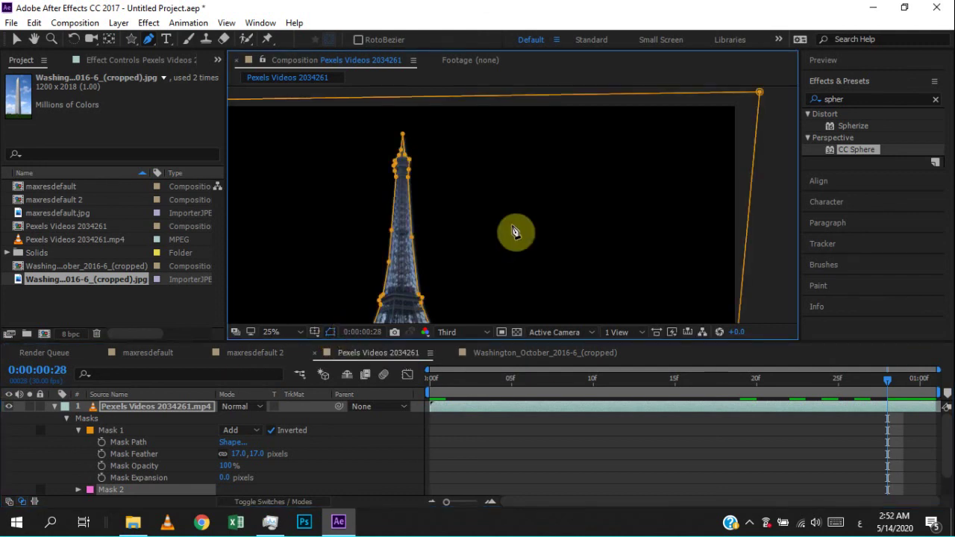
{"action": "key", "text": "comma"}
{"action": "scroll", "coordinate": [515, 234], "scroll_direction": "up", "scroll_amount": 1}
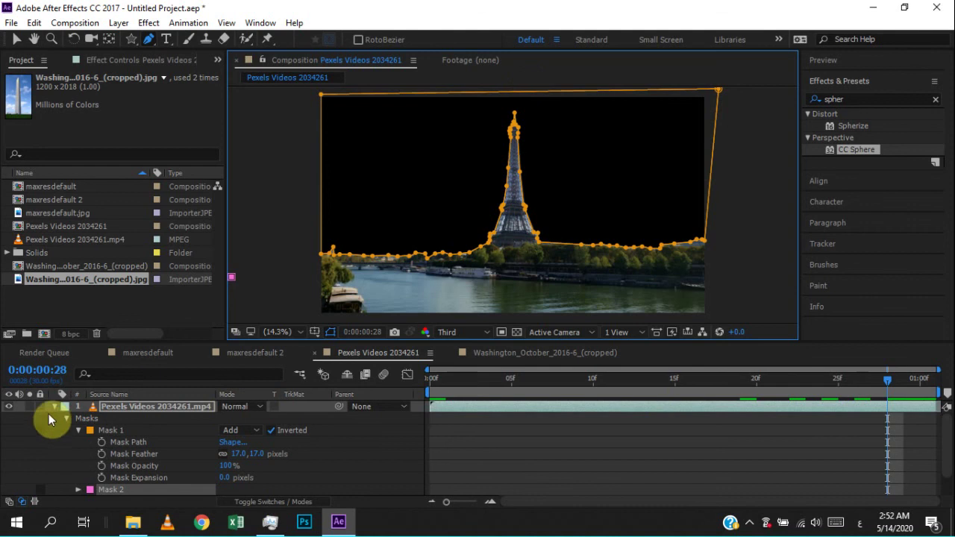
Step: Delete the stray Mask 2 from the Eiffel footage layer and show Mask 1's properties
{"action": "left_click", "coordinate": [54, 407]}
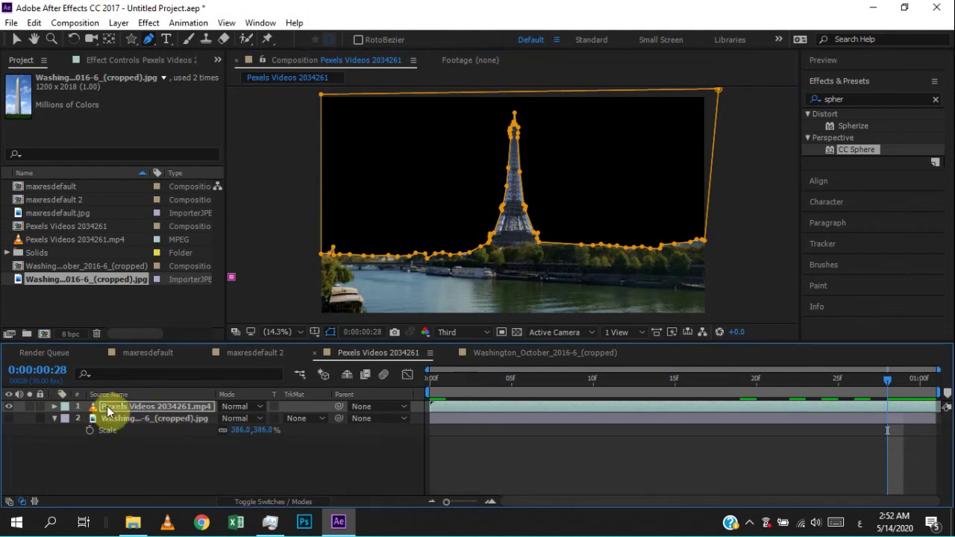
{"action": "left_click", "coordinate": [55, 407]}
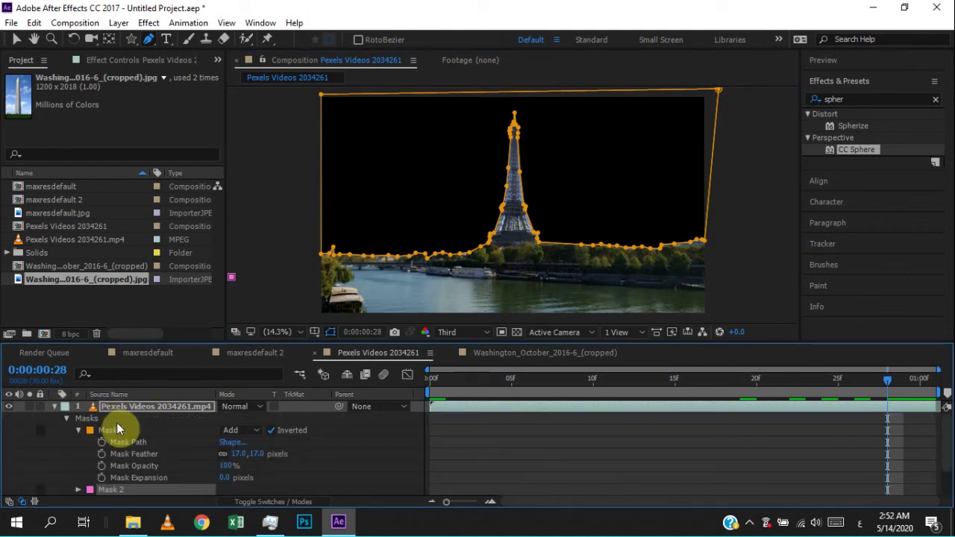
{"action": "left_click", "coordinate": [78, 431]}
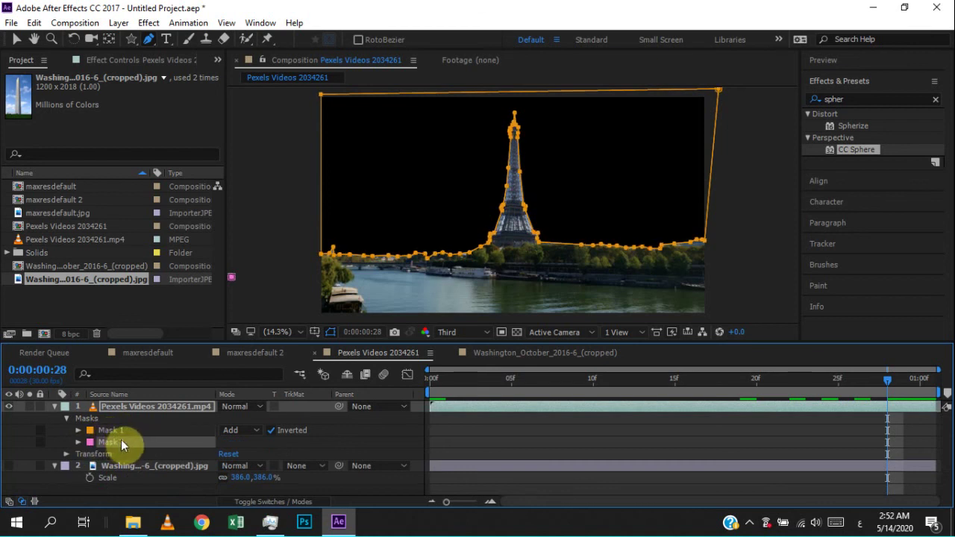
{"action": "key", "text": "Delete"}
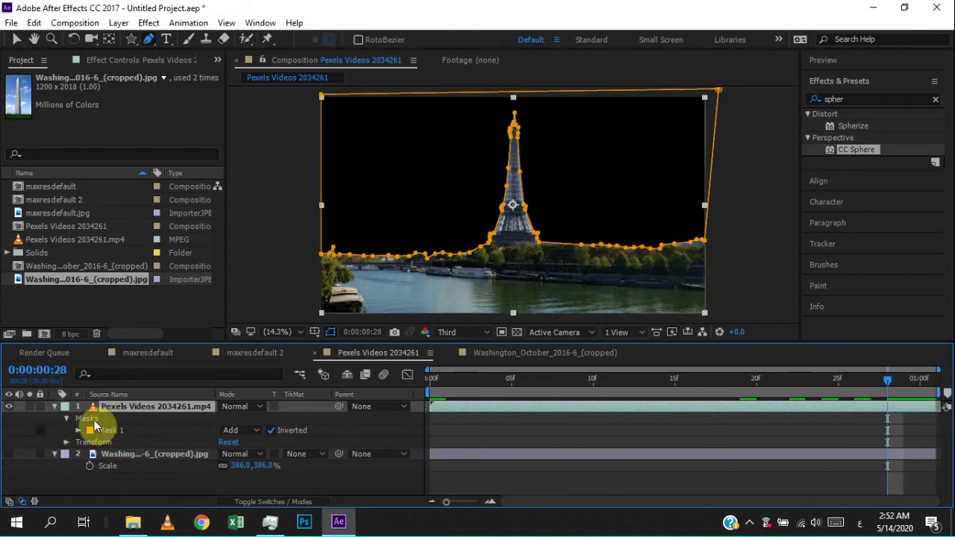
{"action": "key", "text": "m"}
{"action": "key", "text": "m"}
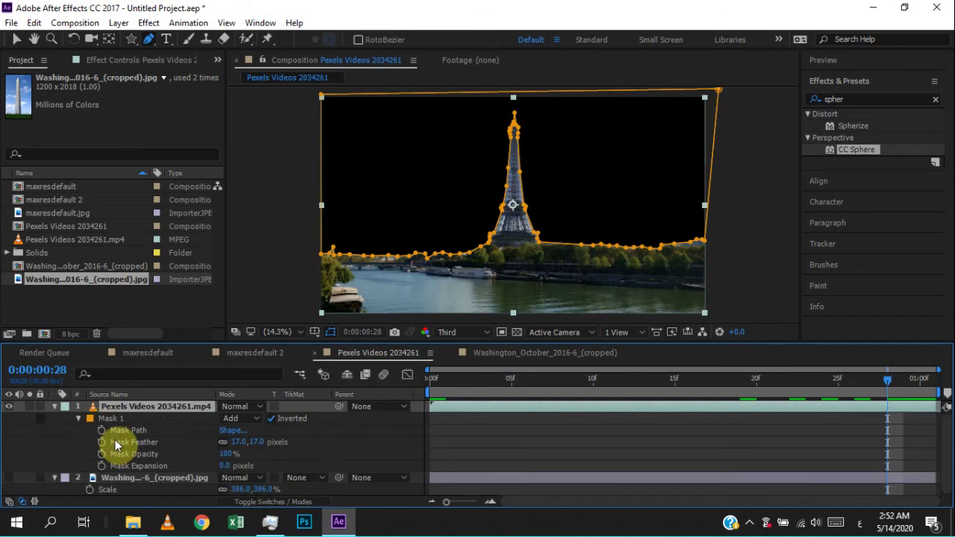
Step: Turn on Mask Path keyframing and set a keyframe at 0:00:01:00, then scrub back
{"action": "key", "text": "m"}
{"action": "key", "text": "m"}
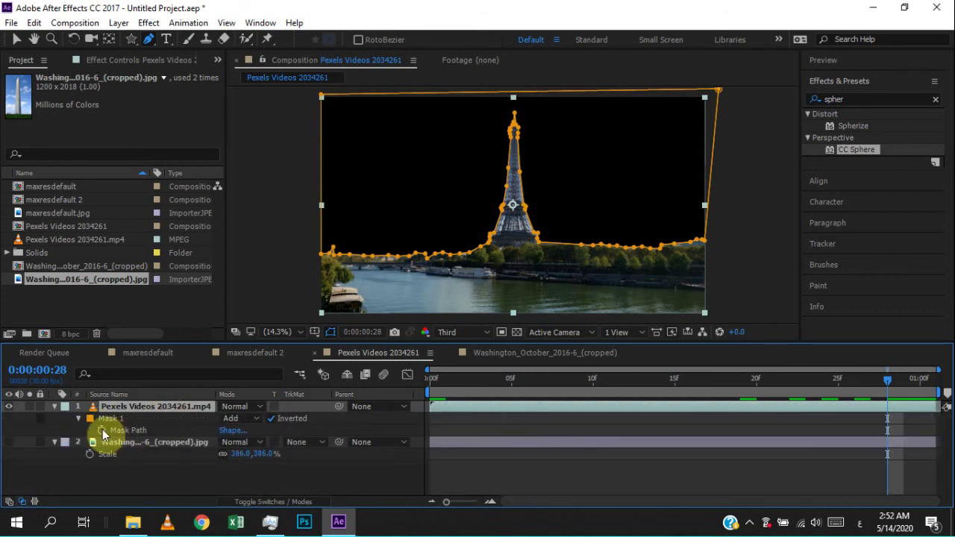
{"action": "left_click", "coordinate": [103, 430]}
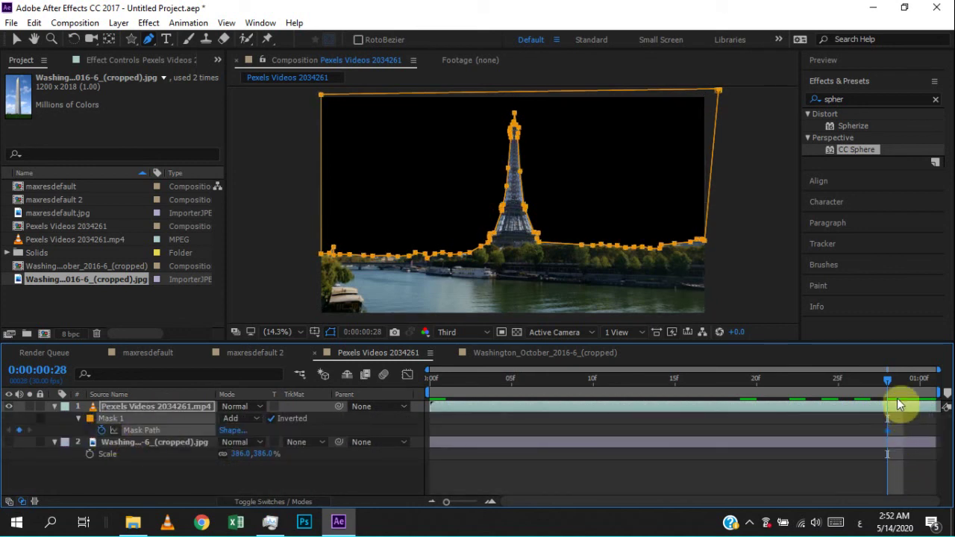
{"action": "left_click", "coordinate": [921, 379]}
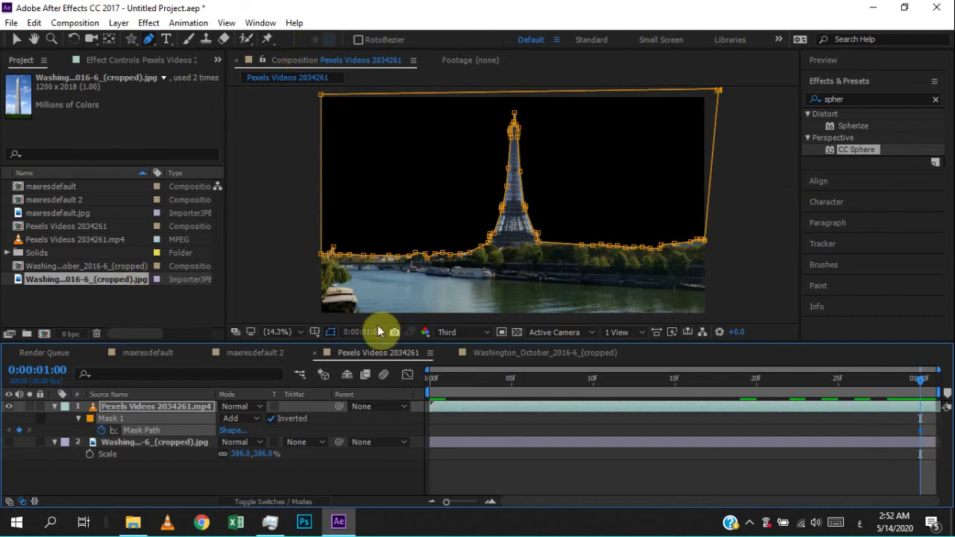
{"action": "left_click", "coordinate": [332, 330]}
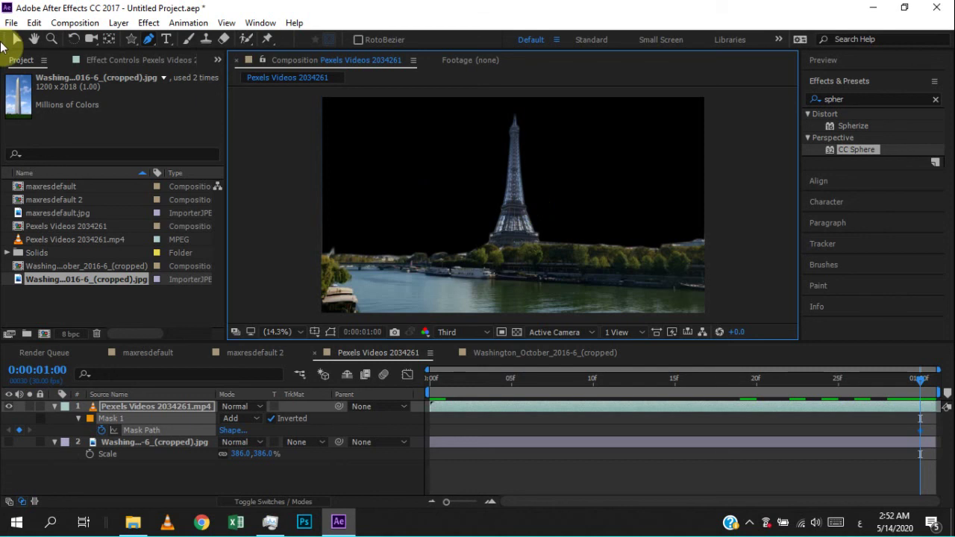
{"action": "left_click", "coordinate": [17, 40]}
{"action": "scroll", "coordinate": [486, 183], "scroll_direction": "up", "scroll_amount": 2}
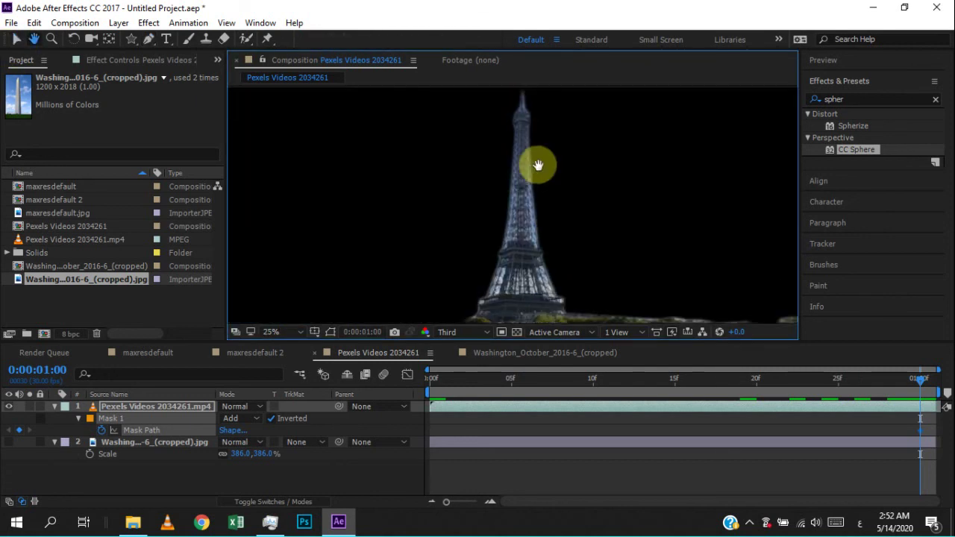
{"action": "left_click_drag", "start_coordinate": [920, 378], "coordinate": [774, 402]}
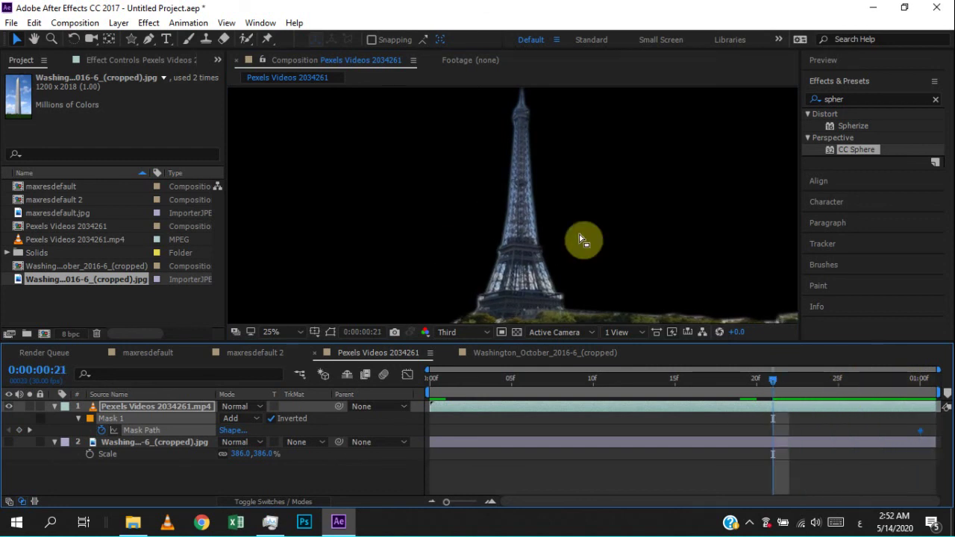
Step: Select Mask 1's path property, undoing an accidental nudge of the tower footage
{"action": "left_click", "coordinate": [616, 232]}
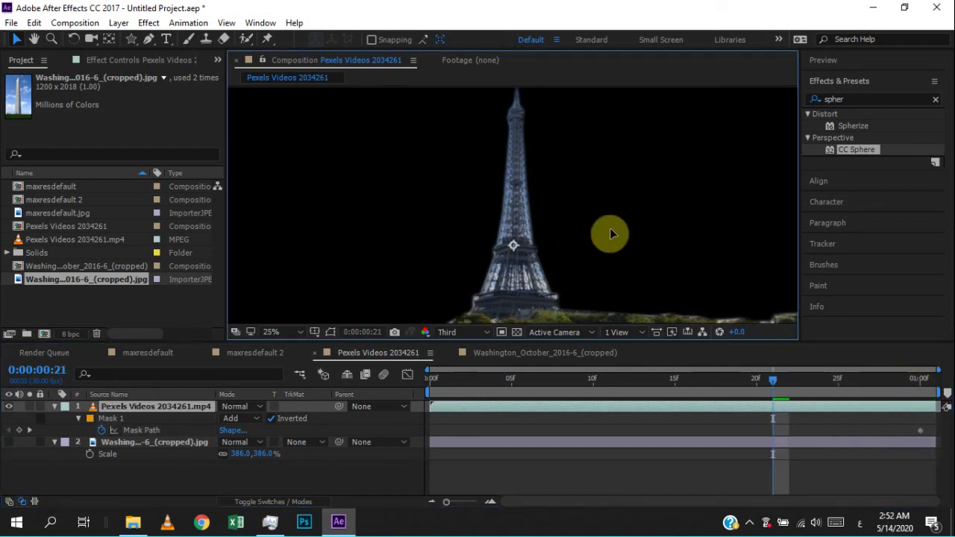
{"action": "left_click", "coordinate": [121, 417]}
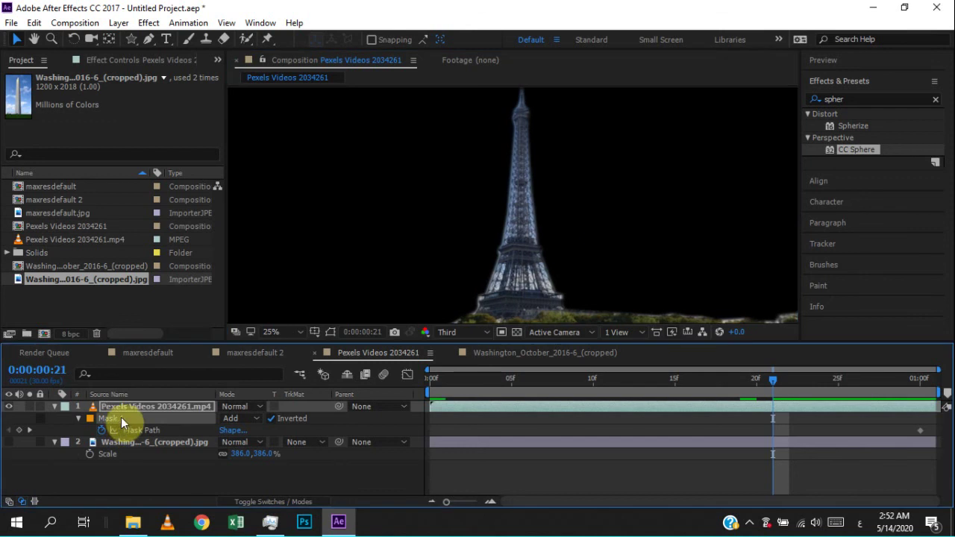
{"action": "left_click", "coordinate": [704, 244]}
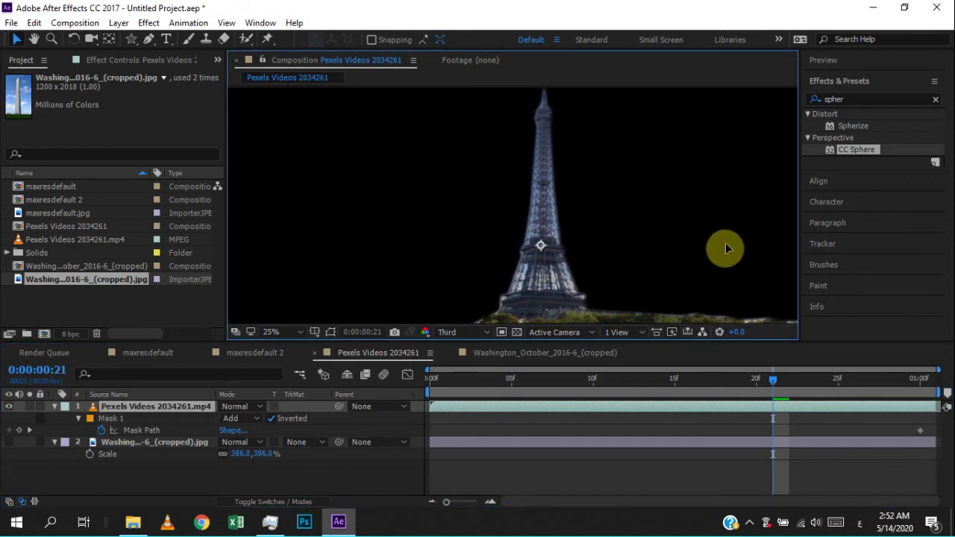
{"action": "left_click", "coordinate": [124, 424]}
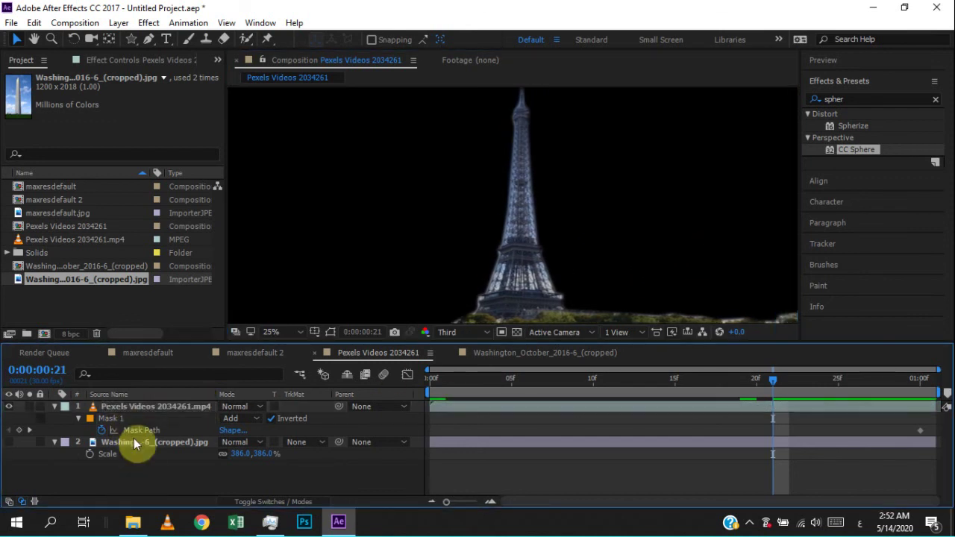
{"action": "left_click", "coordinate": [130, 425]}
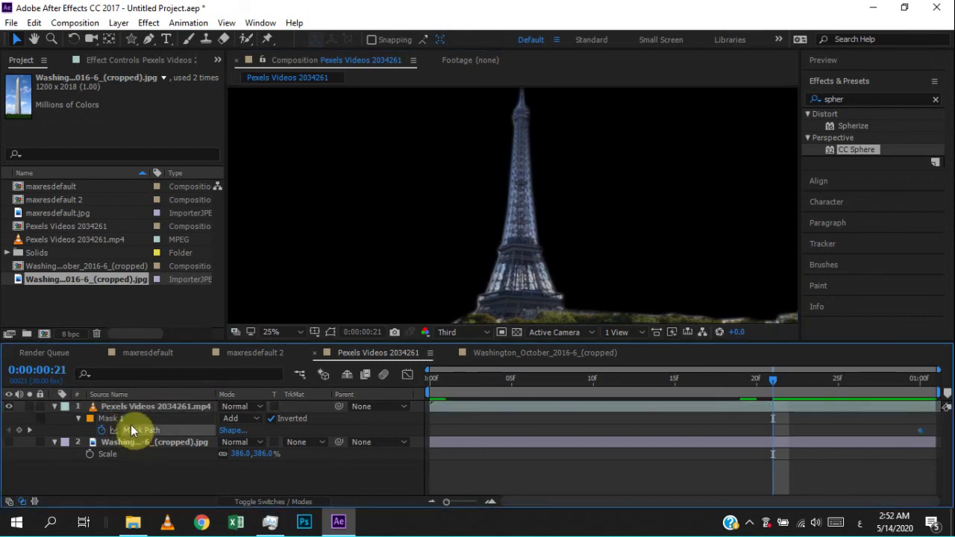
{"action": "left_click", "coordinate": [553, 279]}
{"action": "left_click_drag", "start_coordinate": [548, 277], "coordinate": [565, 277]}
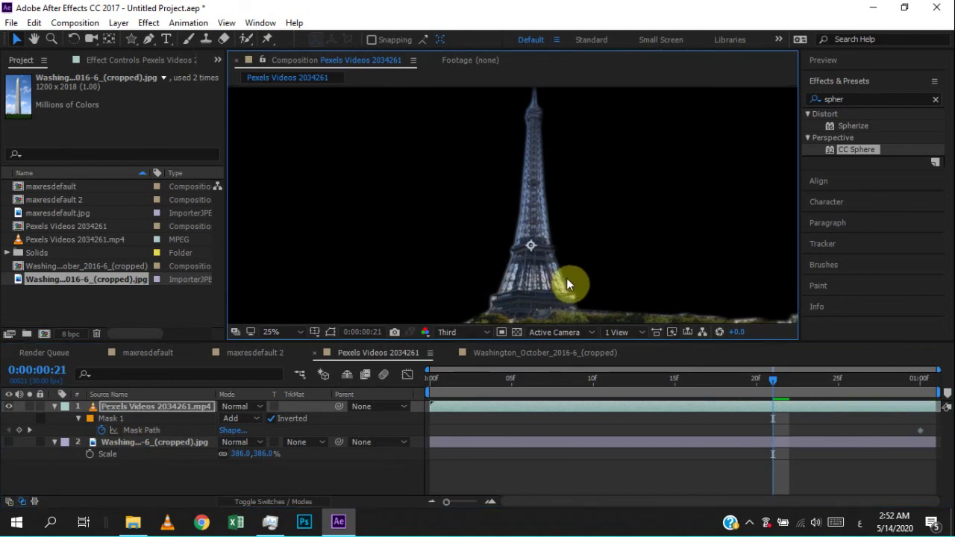
{"action": "key", "text": "comma"}
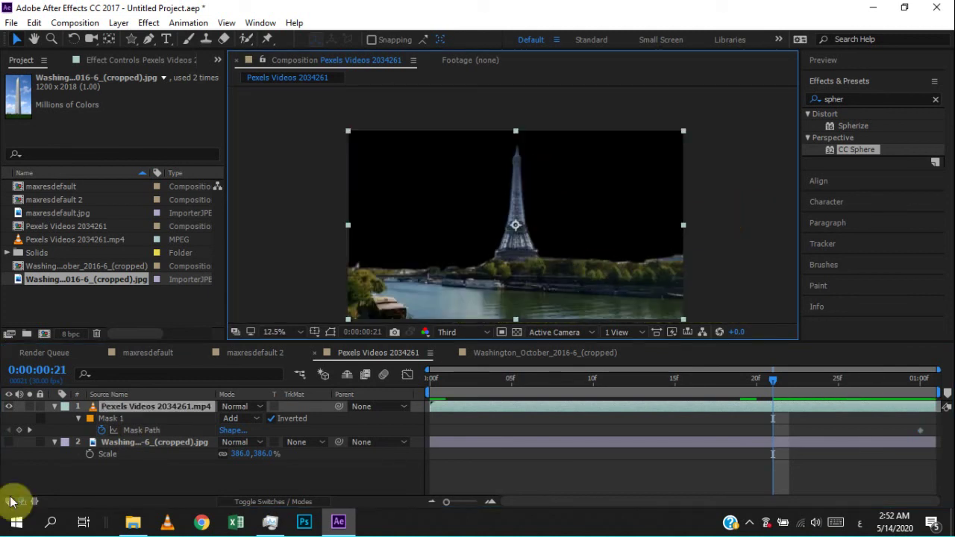
{"action": "left_click", "coordinate": [120, 420]}
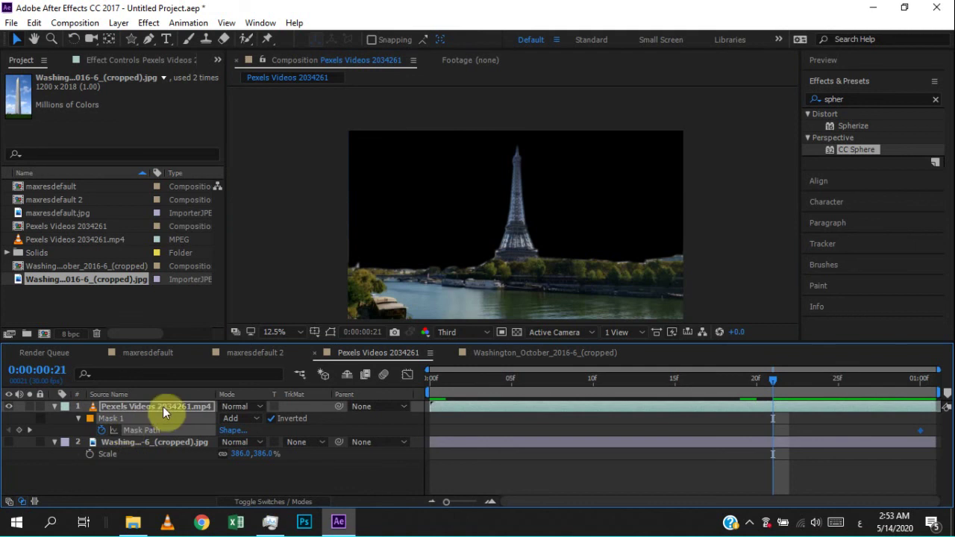
{"action": "left_click", "coordinate": [488, 257]}
{"action": "left_click_drag", "start_coordinate": [488, 256], "coordinate": [506, 260]}
{"action": "key", "text": "ctrl+z"}
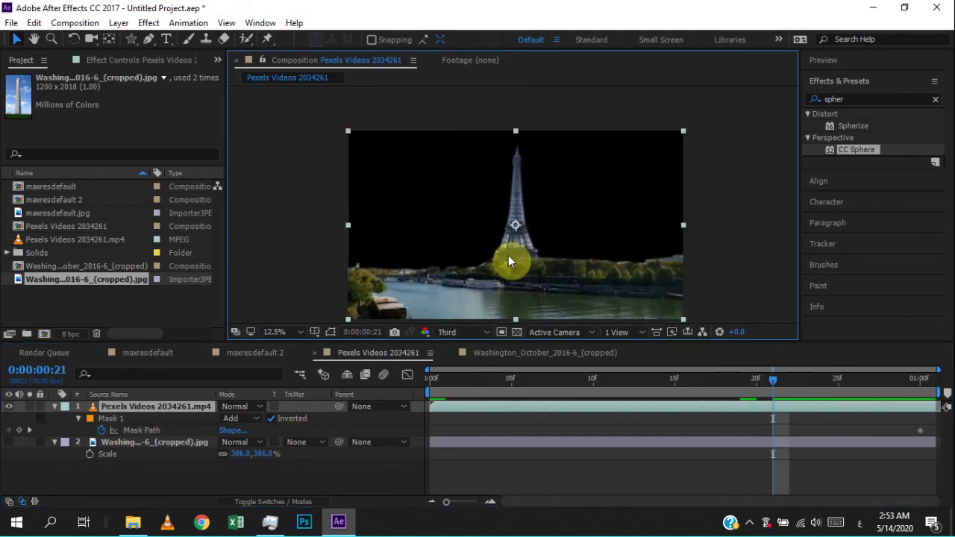
Step: Show the mask outline, zoom to 25%, and shift all mask points right onto the tower
{"action": "left_click", "coordinate": [330, 332]}
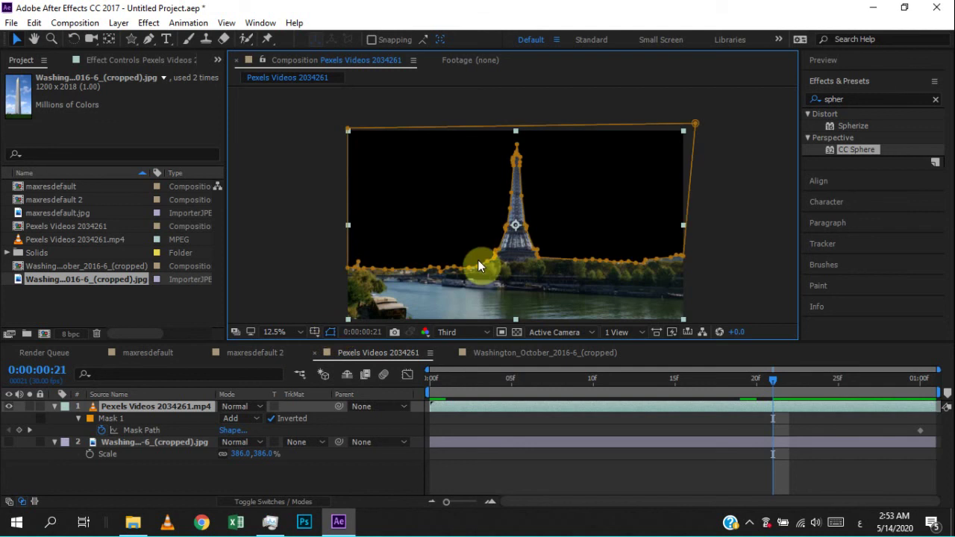
{"action": "key", "text": "period"}
{"action": "left_click", "coordinate": [524, 124]}
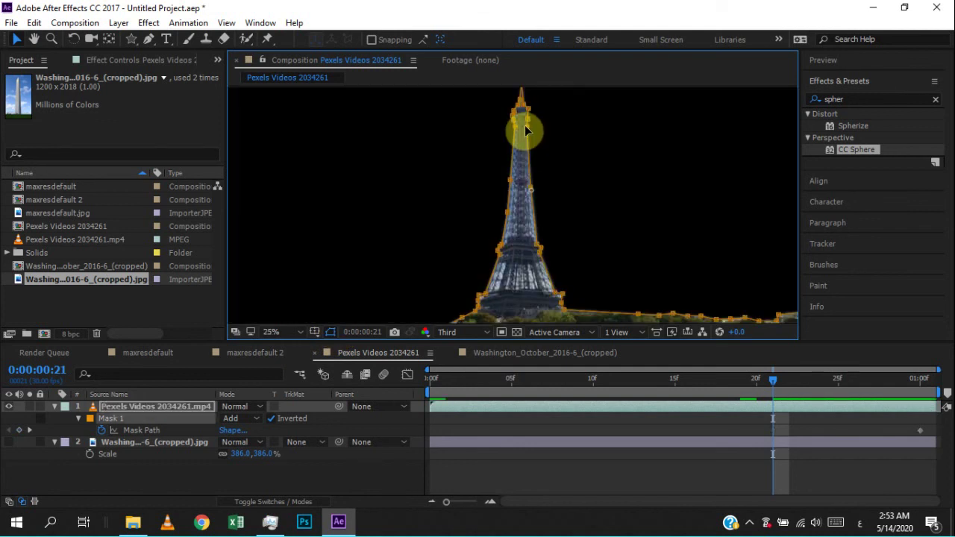
{"action": "left_click_drag", "start_coordinate": [525, 124], "coordinate": [528, 133]}
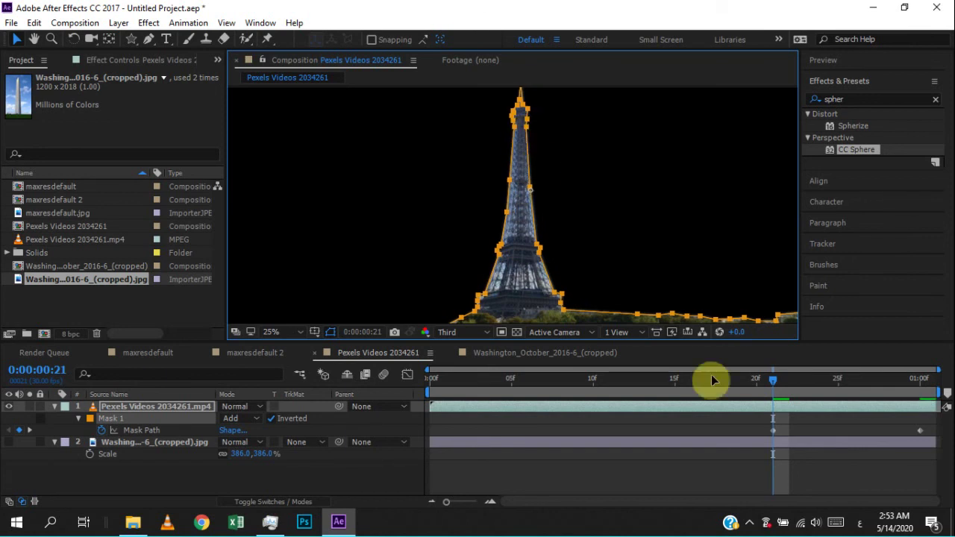
Step: Reshape the mask around frame 21 for a new keyframe, then scrub forward from frame 4
{"action": "left_click_drag", "start_coordinate": [772, 379], "coordinate": [500, 390]}
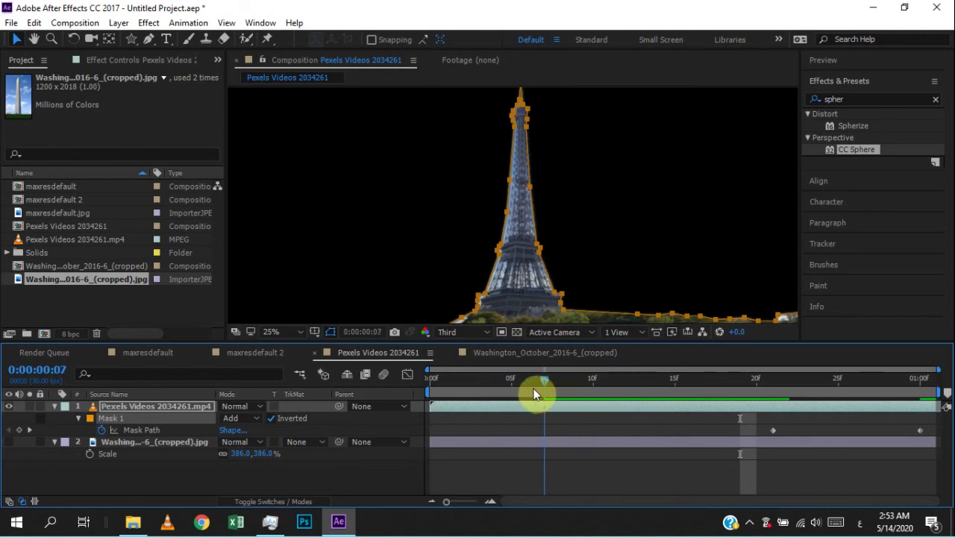
{"action": "left_click", "coordinate": [528, 184]}
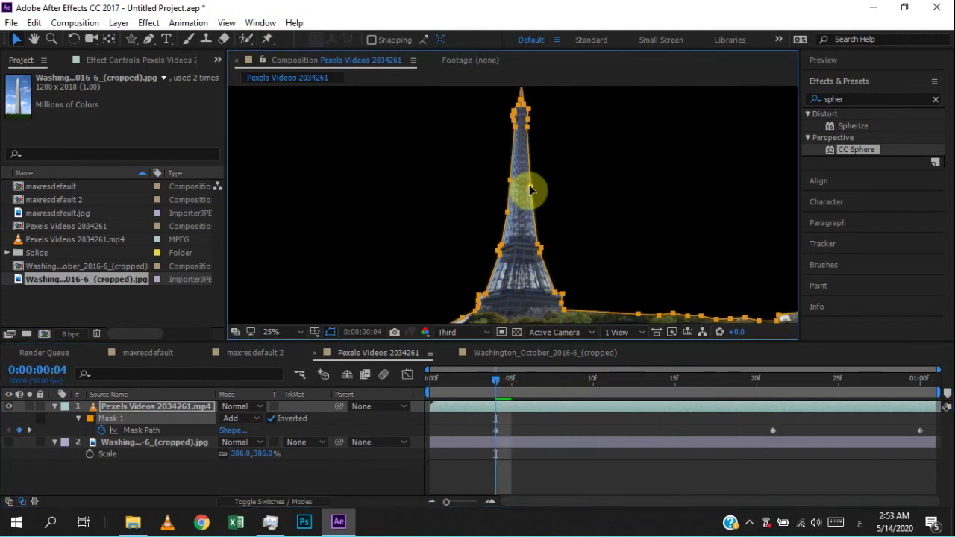
{"action": "left_click", "coordinate": [499, 431]}
{"action": "left_click", "coordinate": [499, 382]}
{"action": "left_click_drag", "start_coordinate": [499, 381], "coordinate": [702, 381]}
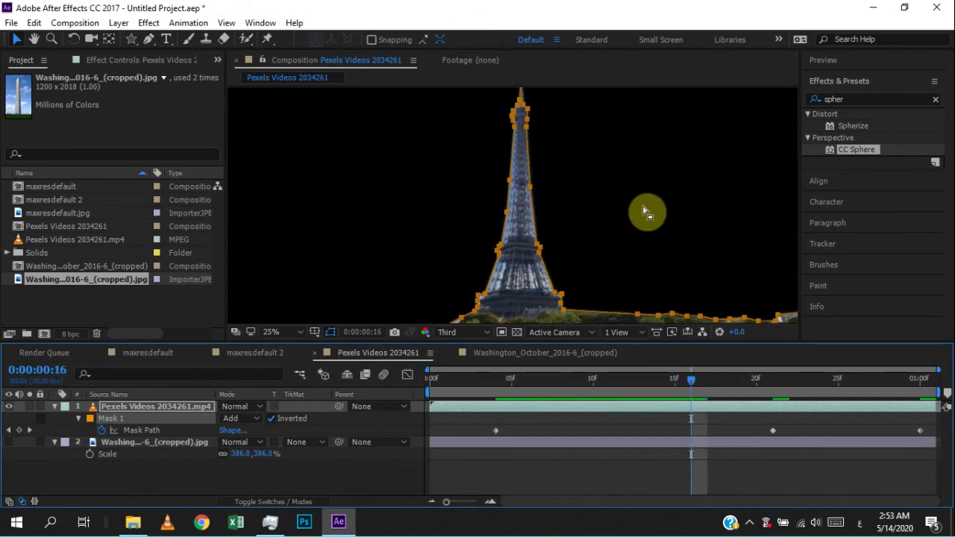
{"action": "scroll", "coordinate": [644, 214], "scroll_direction": "down", "scroll_amount": 1}
Step: At frame 9, show the mask outline and pull a vertex onto the tower's right edge
{"action": "left_click", "coordinate": [806, 264]}
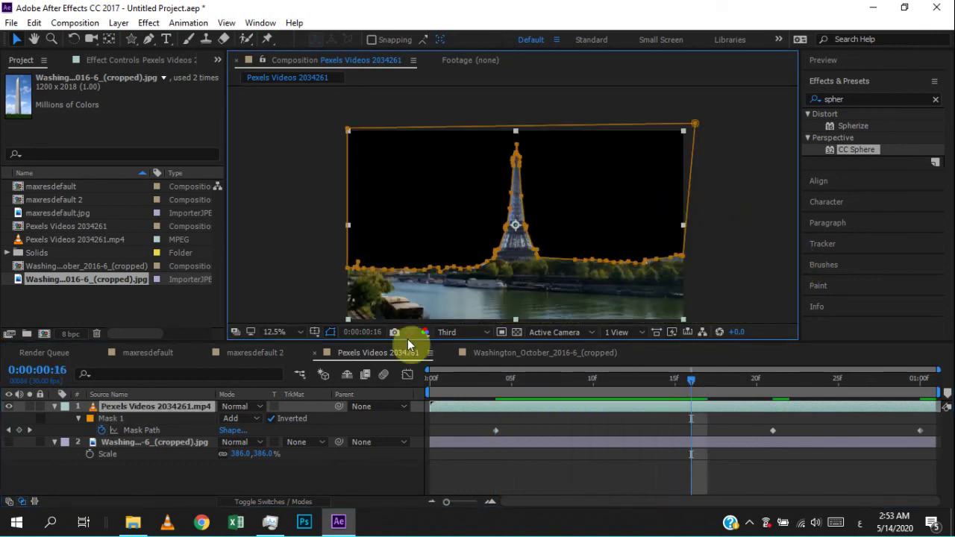
{"action": "left_click", "coordinate": [331, 331]}
{"action": "scroll", "coordinate": [583, 229], "scroll_direction": "up", "scroll_amount": 1}
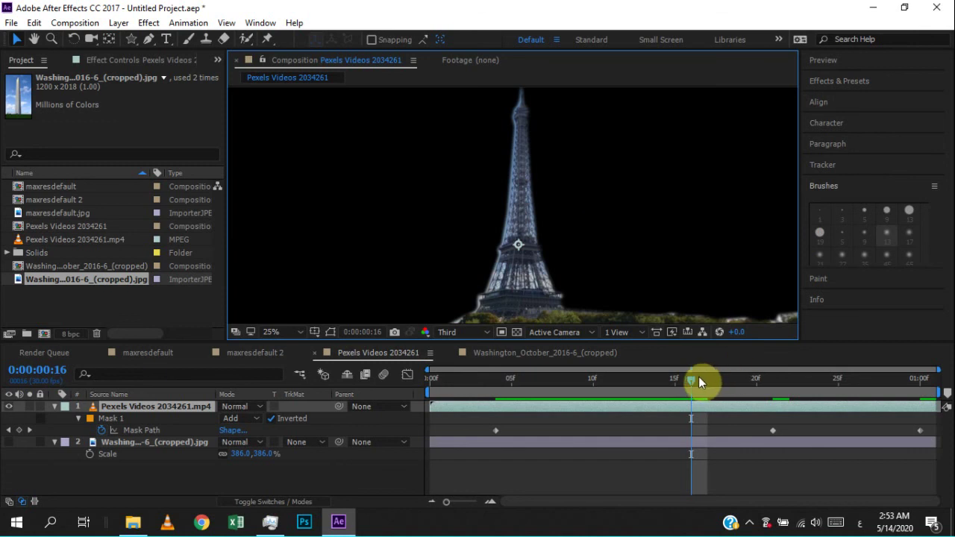
{"action": "mouse_move", "coordinate": [704, 380]}
{"action": "left_mouse_down"}
{"action": "mouse_move", "coordinate": [835, 378]}
{"action": "mouse_move", "coordinate": [505, 418]}
{"action": "mouse_move", "coordinate": [574, 418]}
{"action": "left_mouse_up"}
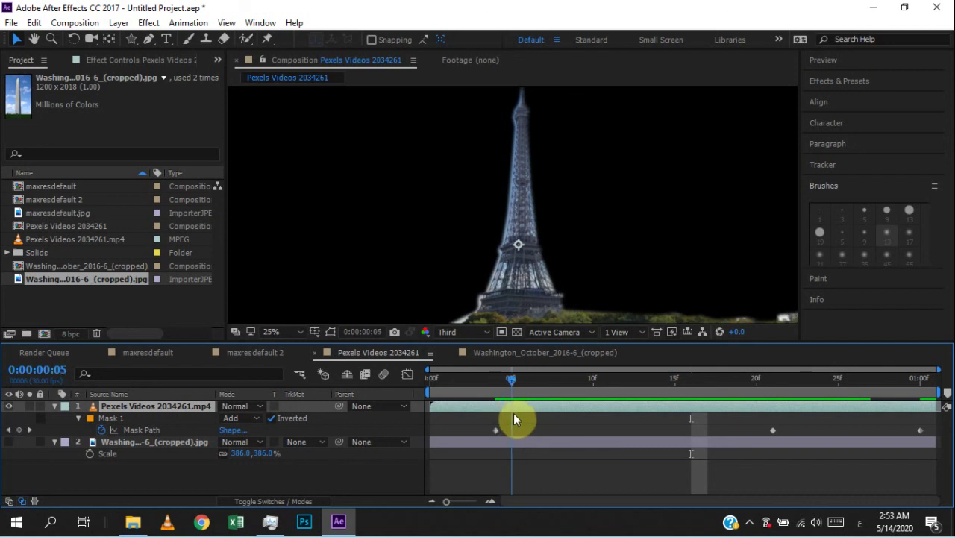
{"action": "left_click", "coordinate": [137, 430]}
{"action": "left_click", "coordinate": [332, 332]}
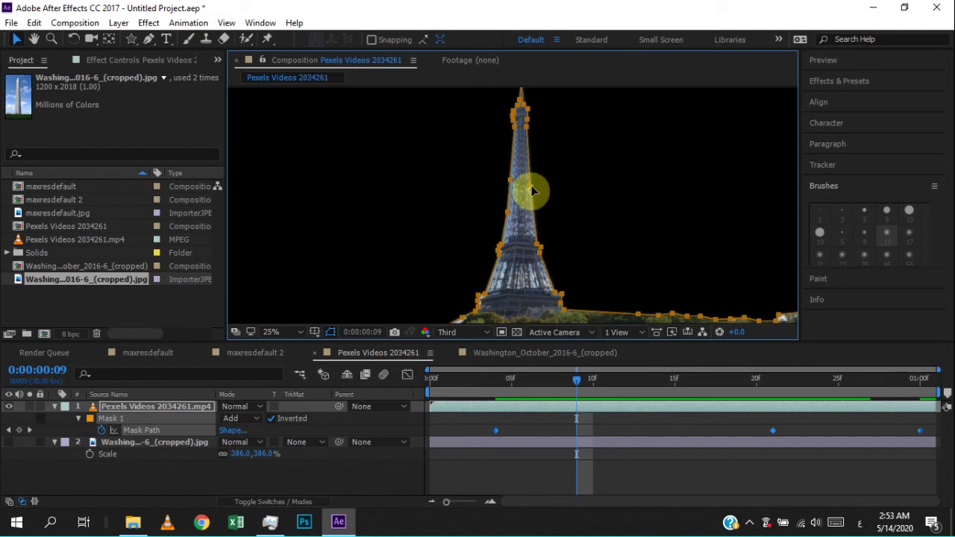
{"action": "left_click_drag", "start_coordinate": [530, 188], "coordinate": [533, 191]}
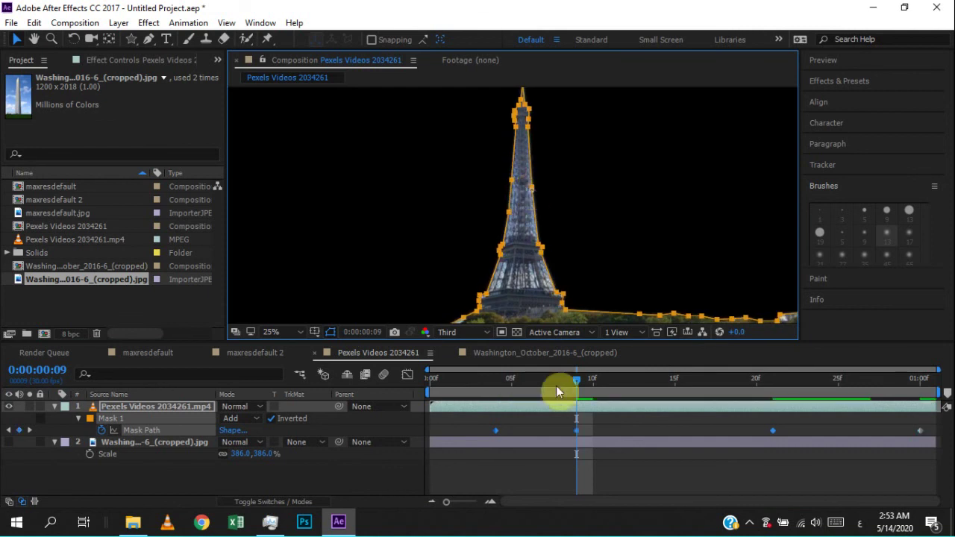
Step: Scrub back to frame 5 and fit the whole frame in the viewer
{"action": "left_click_drag", "start_coordinate": [573, 382], "coordinate": [518, 394]}
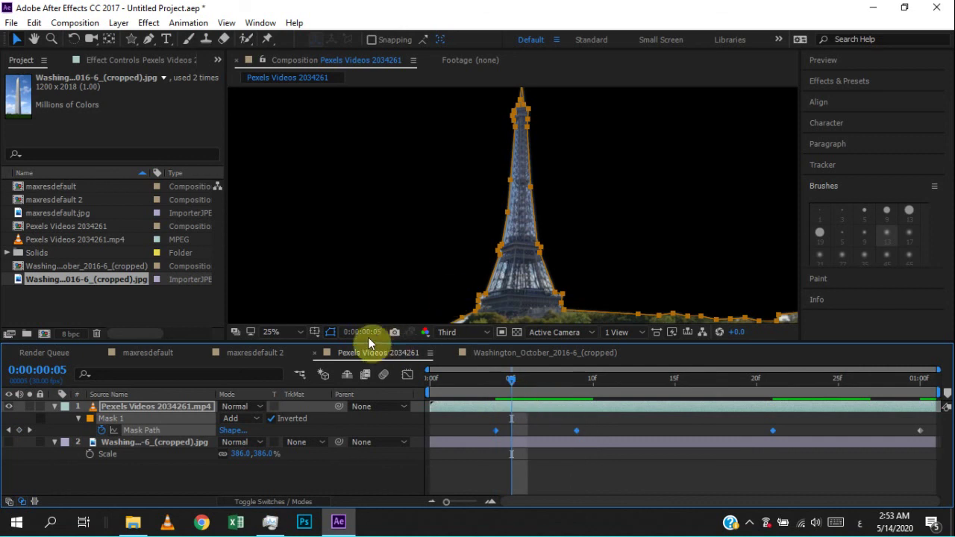
{"action": "key", "text": "comma"}
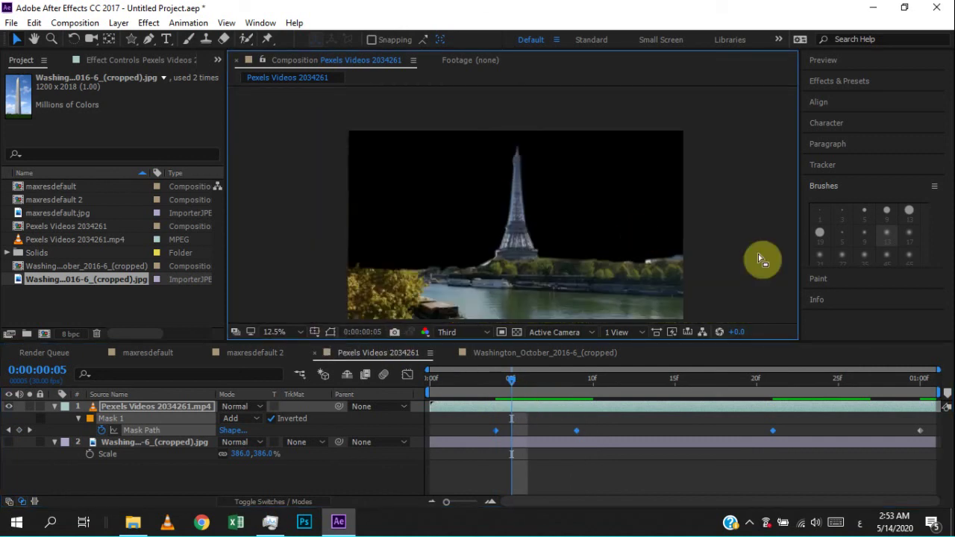
{"action": "key", "text": "shift+slash"}
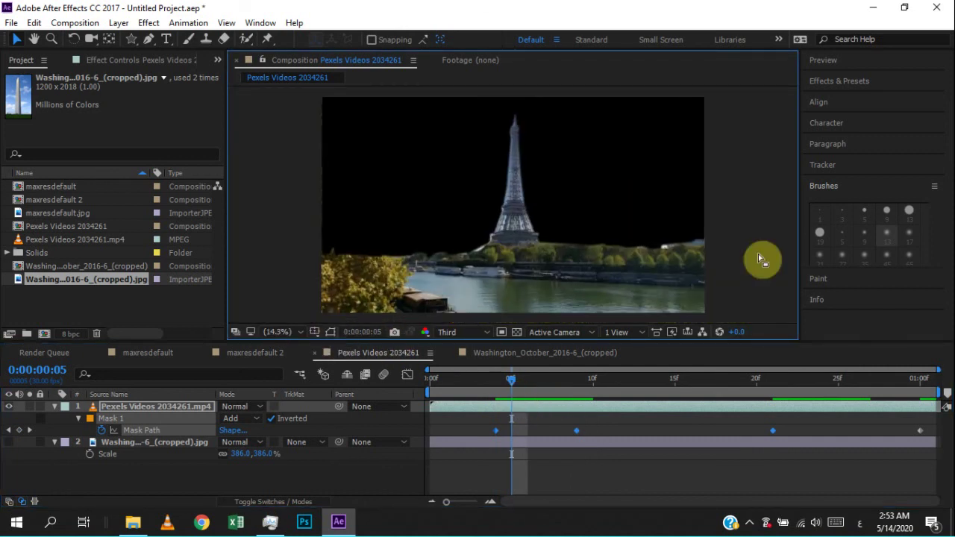